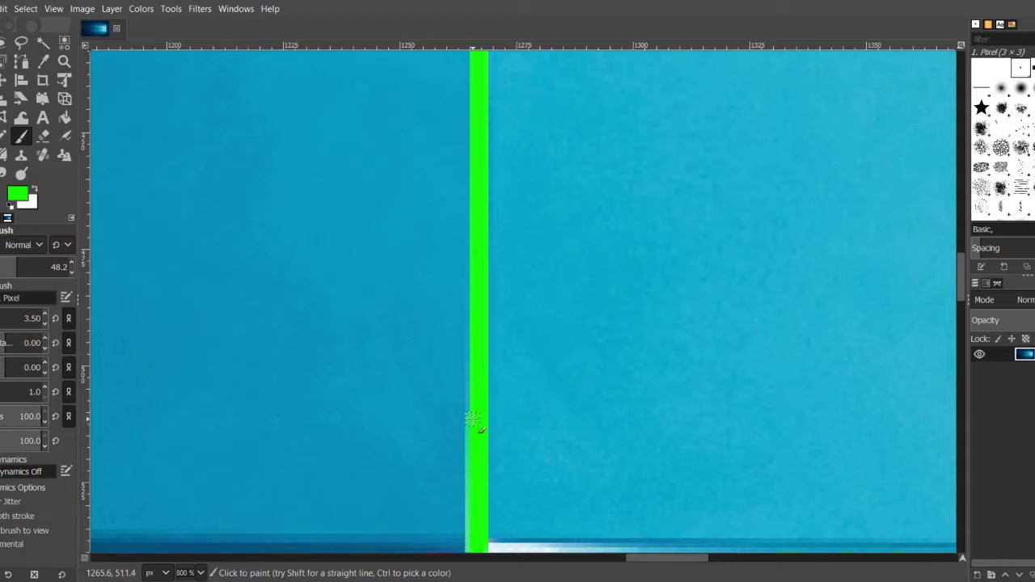
Step: Paint green over the start of the upper-left pane's bottom edge, first at 100 opacity, continuing at 49.4 opacity
scroll(474, 419, "up", 3)
scroll(474, 418, "down", 5)
left_click_drag(57, 263, 185, 279)
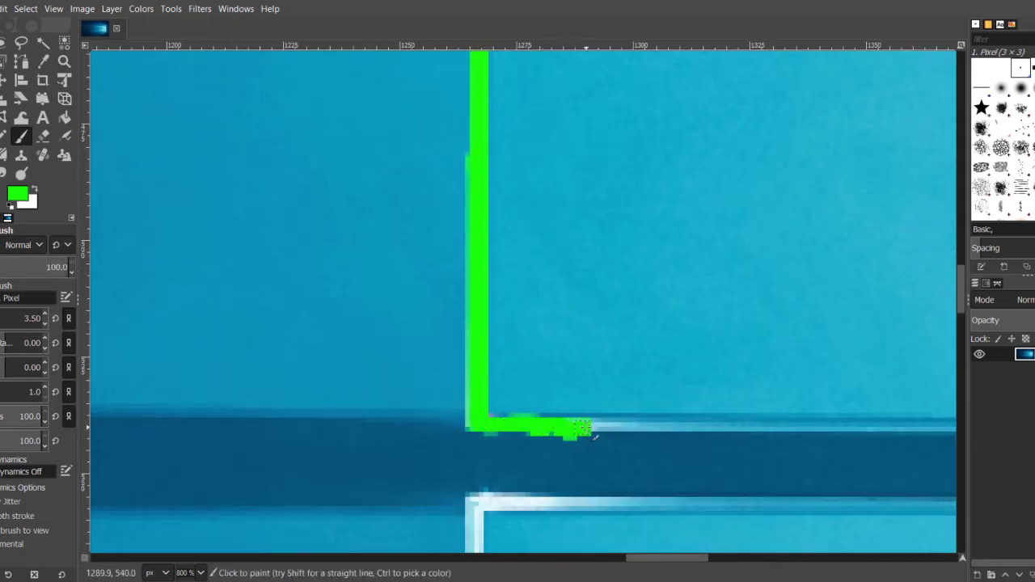
left_click_drag(31, 267, 17, 266)
left_click_drag(591, 427, 759, 431)
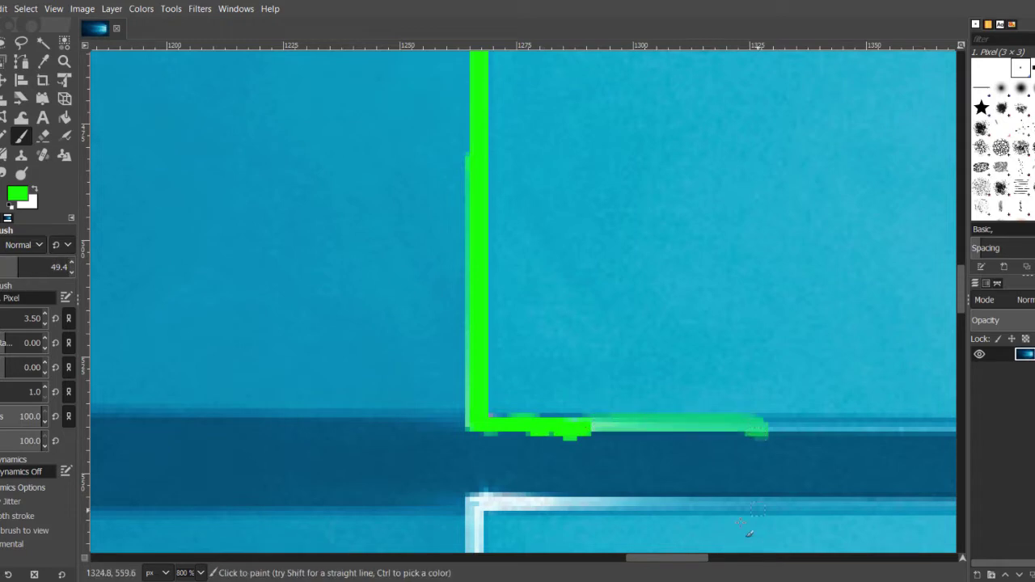
Step: Continue the green line along the upper-left pane's bottom edge toward its other corner at 28.8 opacity
left_click_drag(695, 558, 748, 558)
left_click(15, 267)
left_click_drag(227, 427, 711, 427)
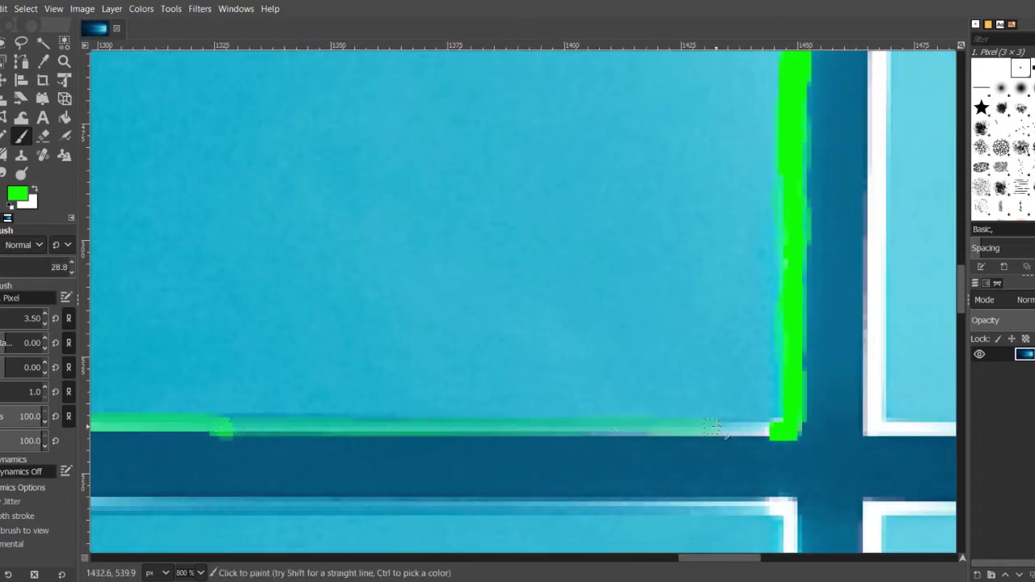
left_click_drag(649, 428, 230, 427)
mouse_move(723, 557)
left_mouse_down()
mouse_move(635, 559)
mouse_move(686, 558)
left_mouse_up()
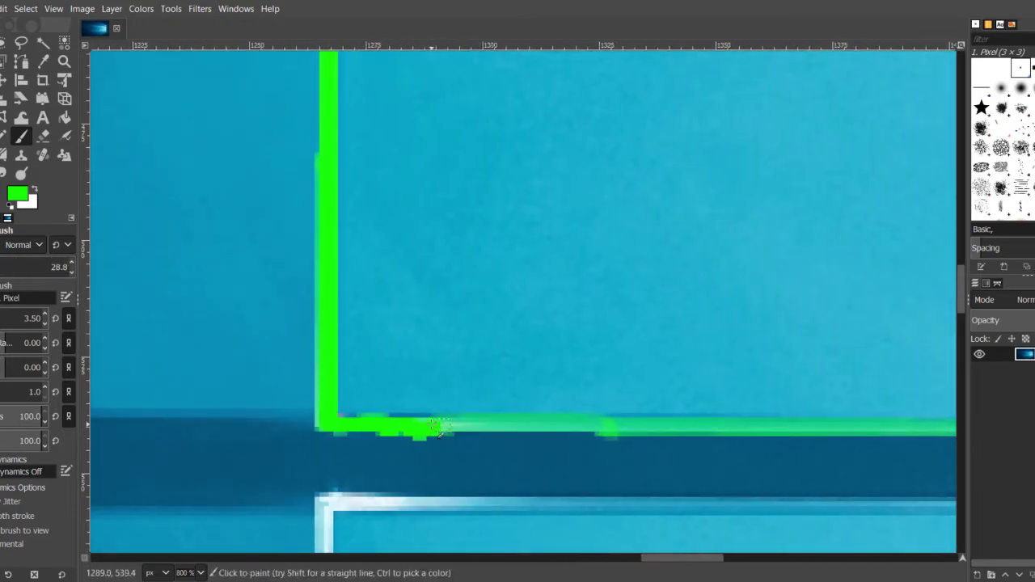
left_click(200, 573)
left_click(194, 512)
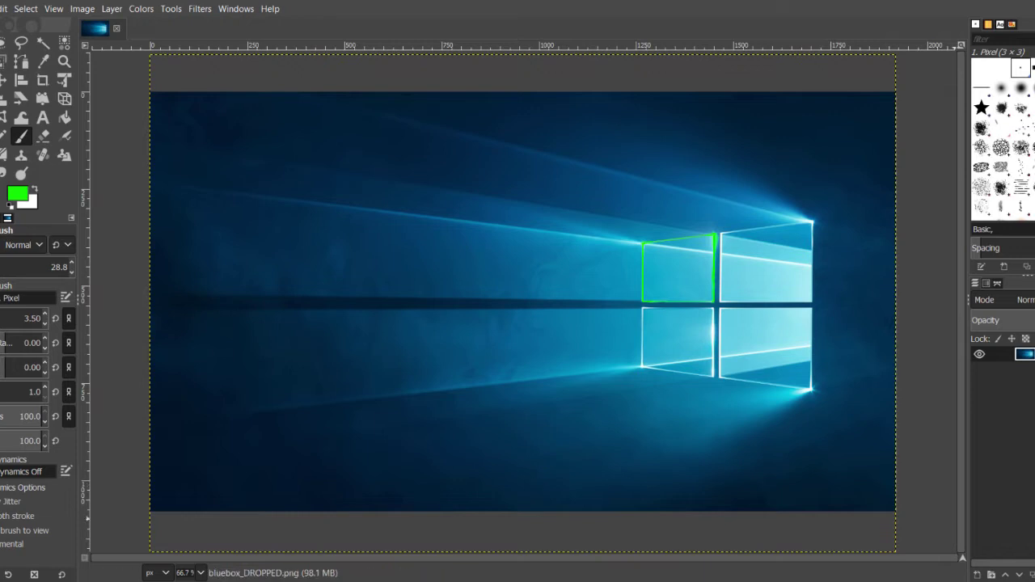
Step: Undo the green outline and the earlier edits back to the blank white canvas
key("ctrl+z")
key("ctrl+z")
key("ctrl+z")
key("ctrl+z")
key("ctrl+z")
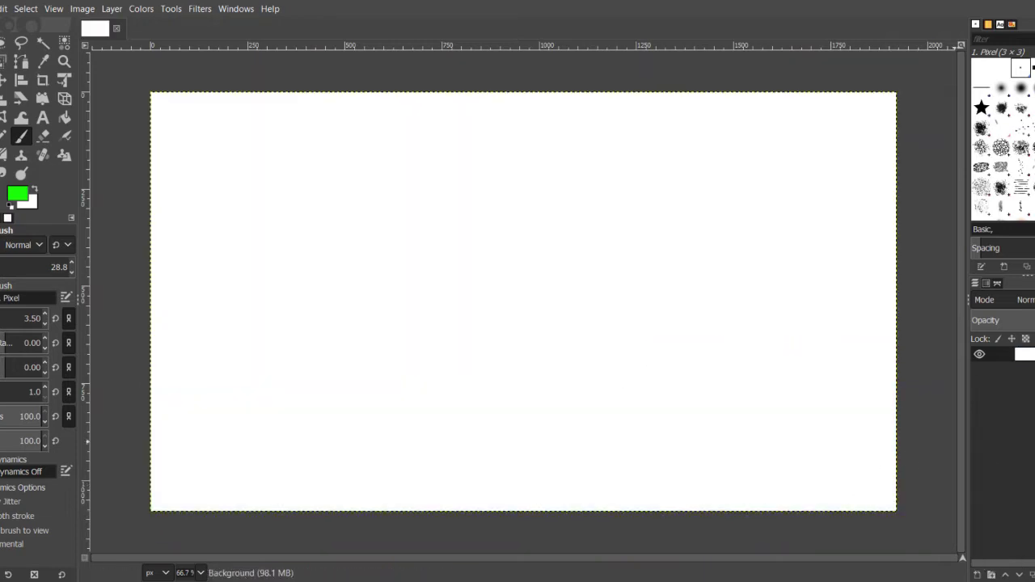
Step: Delete the white background layer and import bluebox_DROPPED.png as a new layer
key("Delete")
key("alt+Tab")
left_click_drag(339, 268, 539, 432)
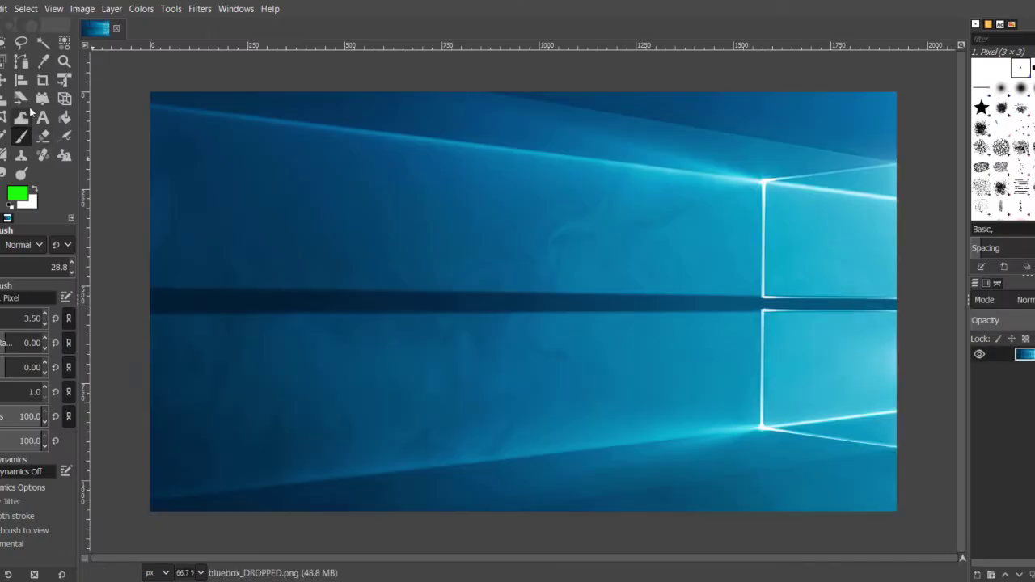
Step: Scale the imported wallpaper layer to 1920 × 1280 px and move it to cover the canvas
left_click(4, 98)
left_click(839, 154)
type("1920")
key("Return")
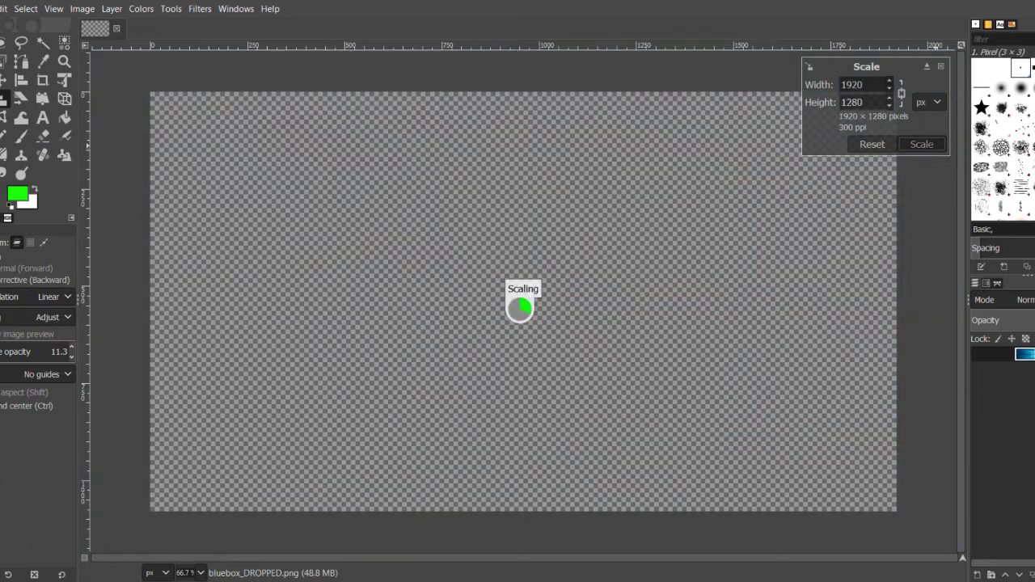
key("m")
left_click_drag(237, 164, 610, 400)
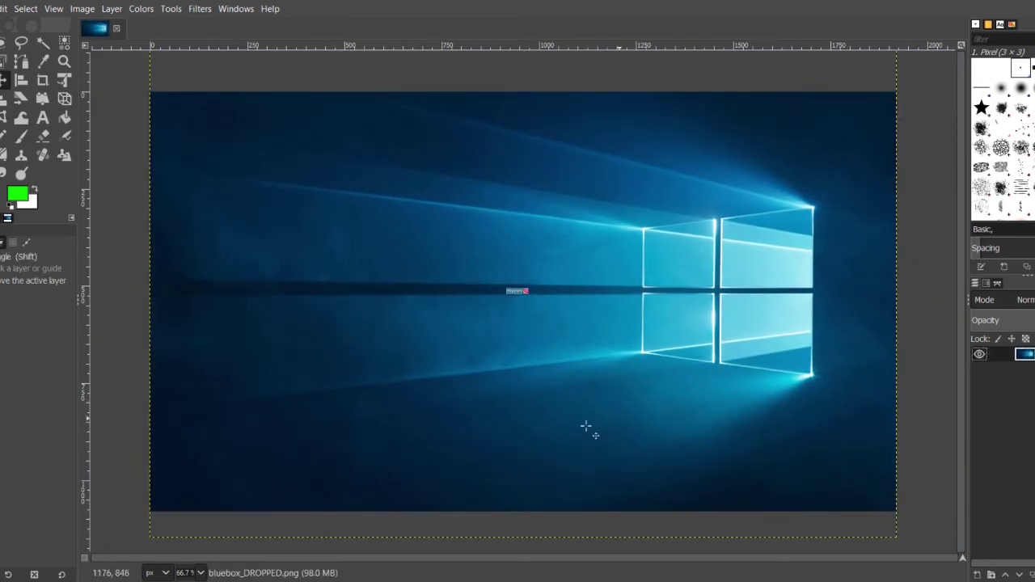
Step: Trace a polygonal Free Select selection around the upper-left window pane at 400% zoom
left_click(199, 572)
left_click(189, 440)
scroll(494, 381, "right", 8)
scroll(232, 224, "up", 7)
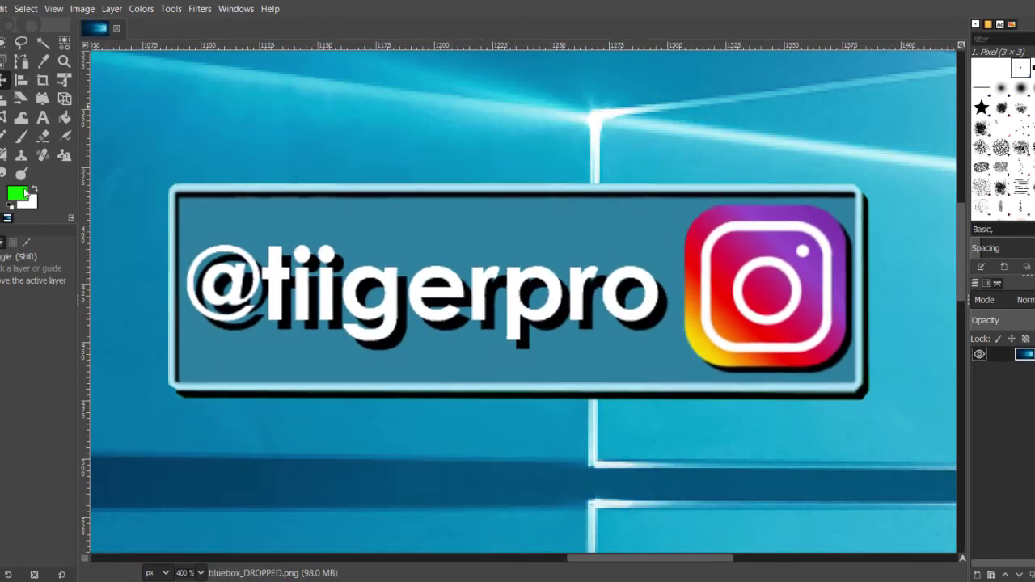
left_click(21, 44)
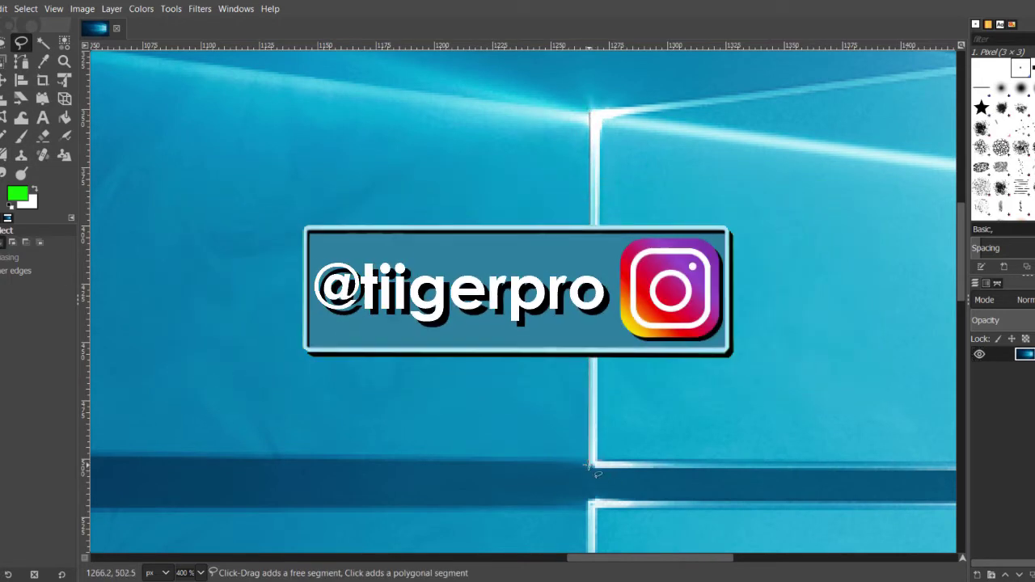
left_click_drag(600, 556, 657, 556)
left_click(305, 471)
left_click(739, 474)
scroll(740, 323, "up", 2)
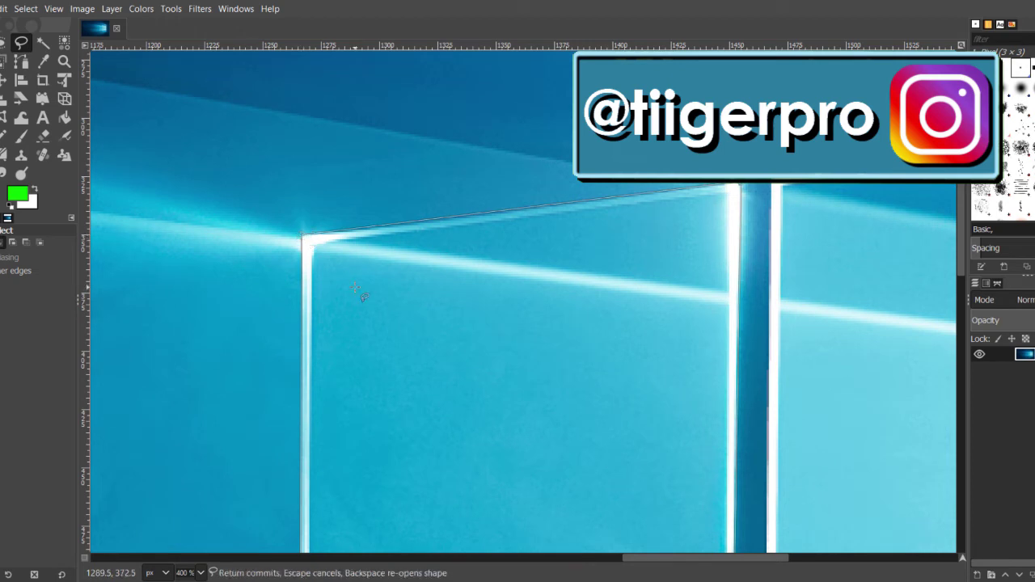
key("Return")
Step: Duplicate the wallpaper layer, cut everything outside the upper-left pane from the copy, and hide the original layer
right_click(1003, 355)
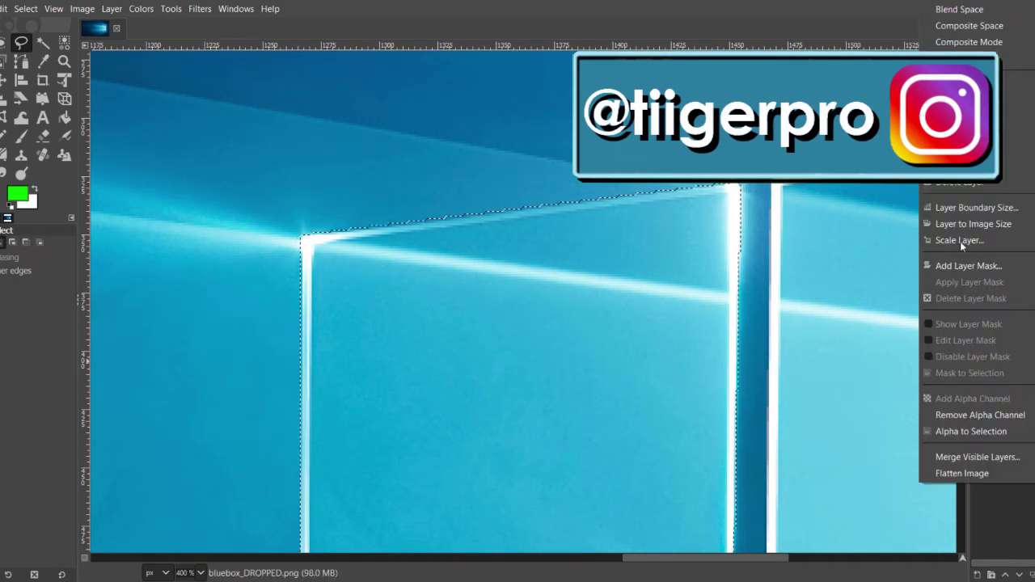
key("Escape")
key("ctrl+x")
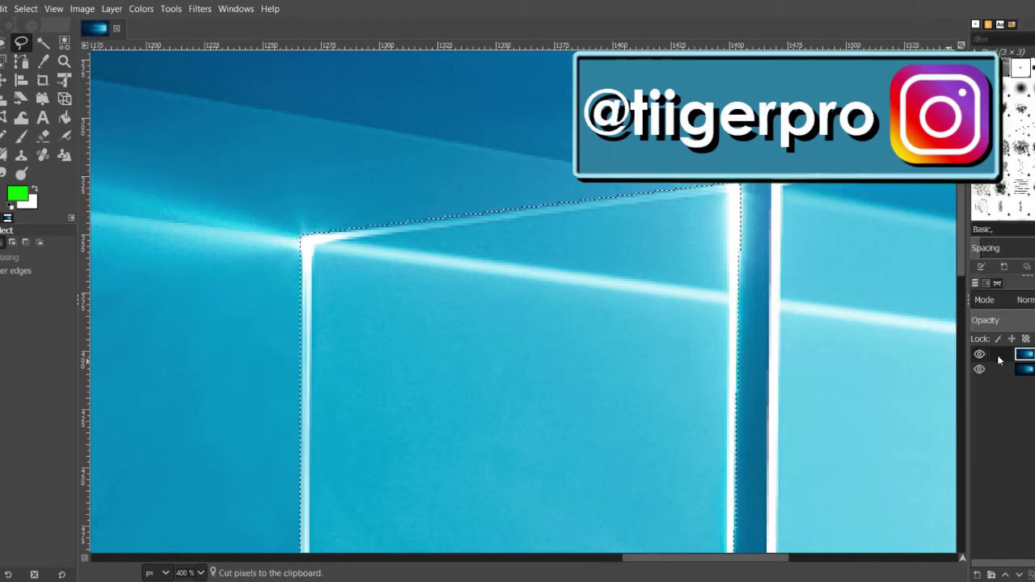
left_click(979, 368)
left_click(200, 572)
left_click(192, 513)
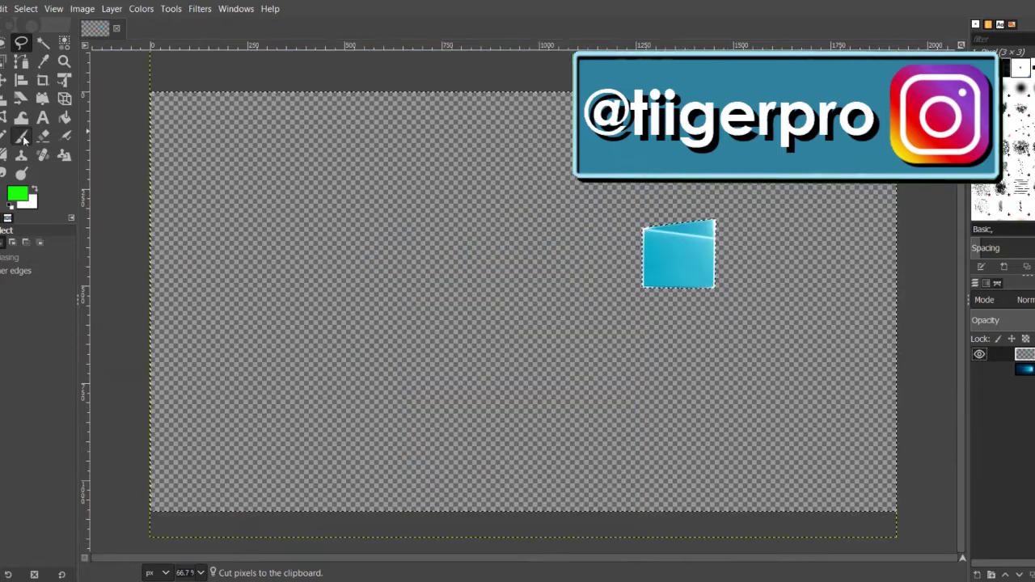
Step: Tint the isolated upper-left pane green with a 341.07 brush at 28.8 opacity, and show and select the wallpaper layer
left_click(22, 138)
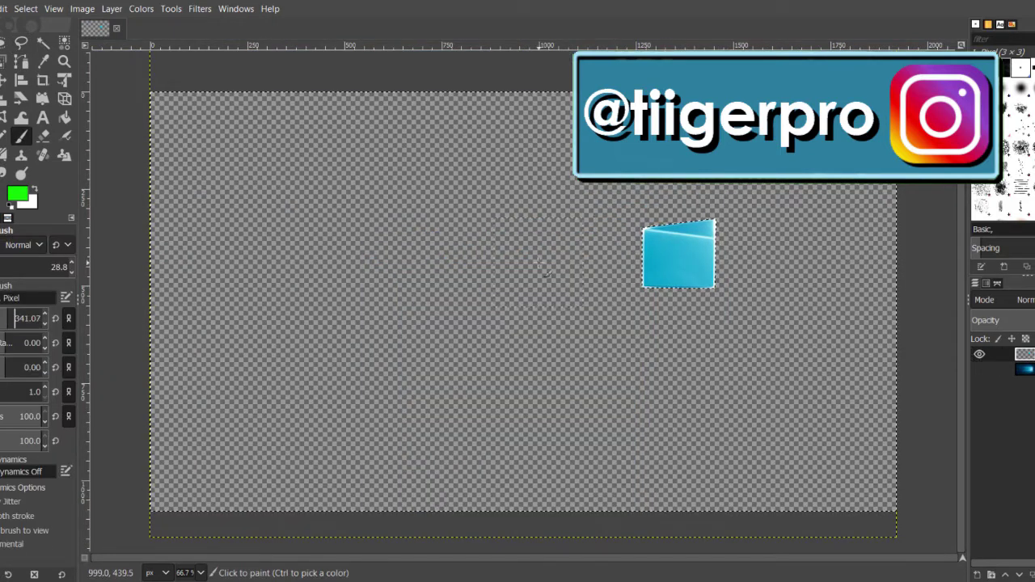
left_click_drag(540, 263, 716, 261)
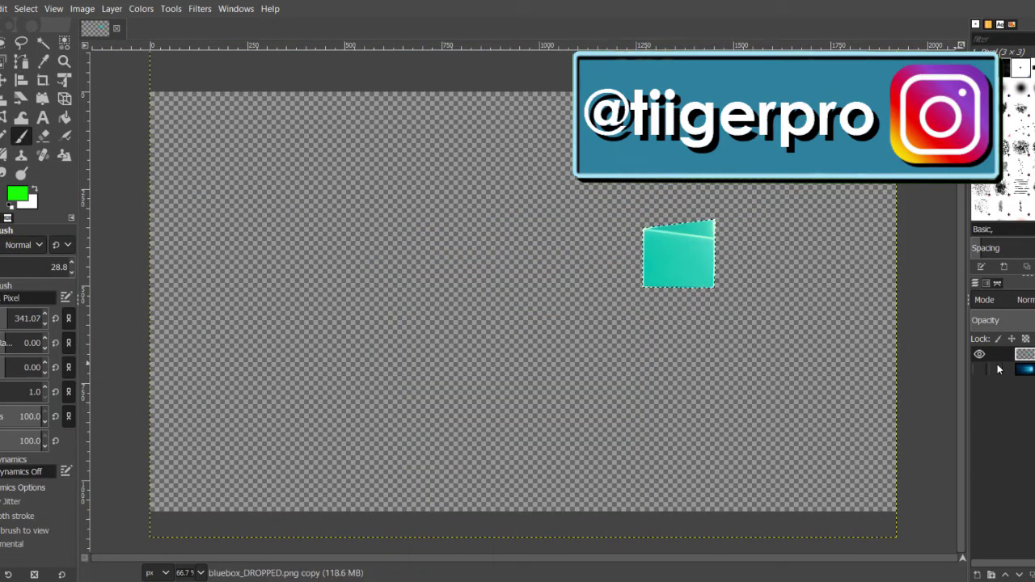
left_click(979, 368)
left_click(1003, 369)
Step: Trace the upper-right pane with Free Select on a duplicate of the wallpaper layer and cut everything outside it
left_click(200, 573)
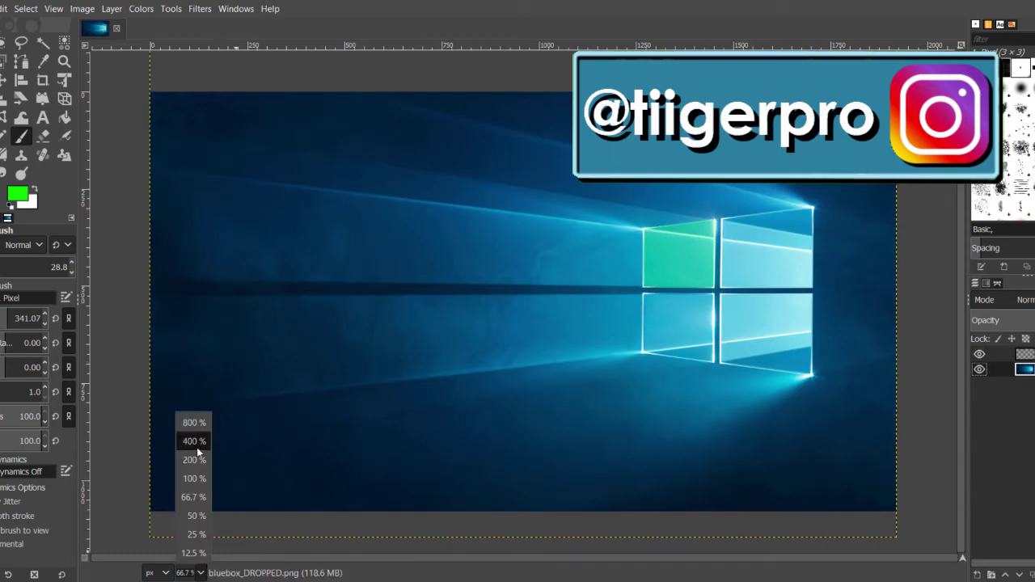
left_click(194, 439)
scroll(550, 430, "up", 5)
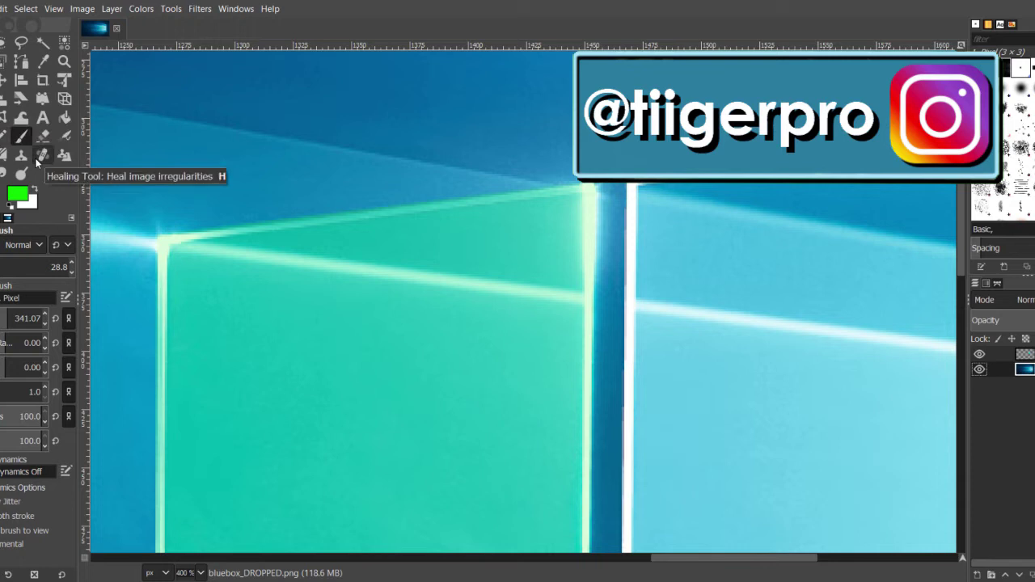
left_click(4, 156)
left_click(22, 44)
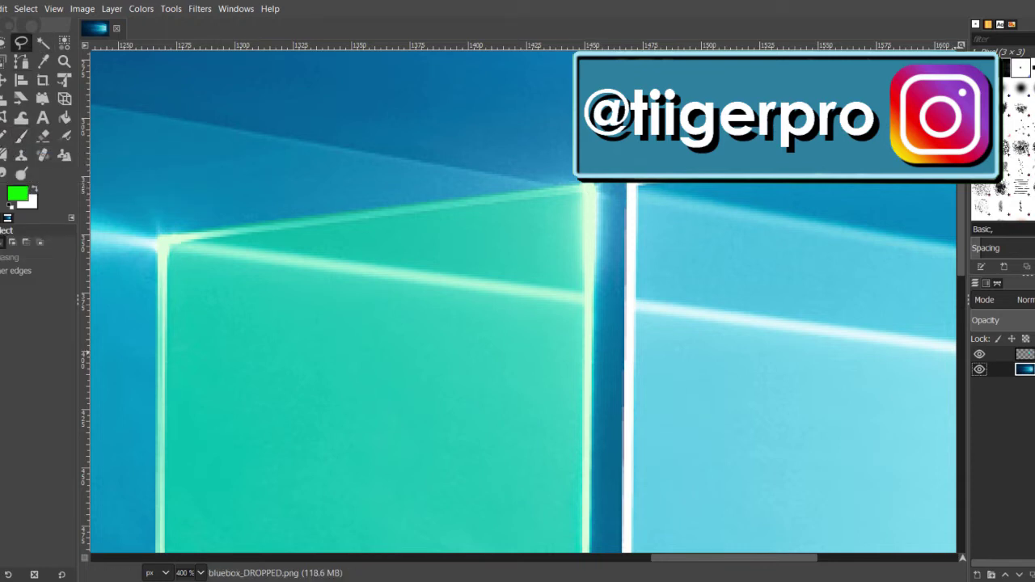
left_click(635, 188)
scroll(580, 328, "right", 5)
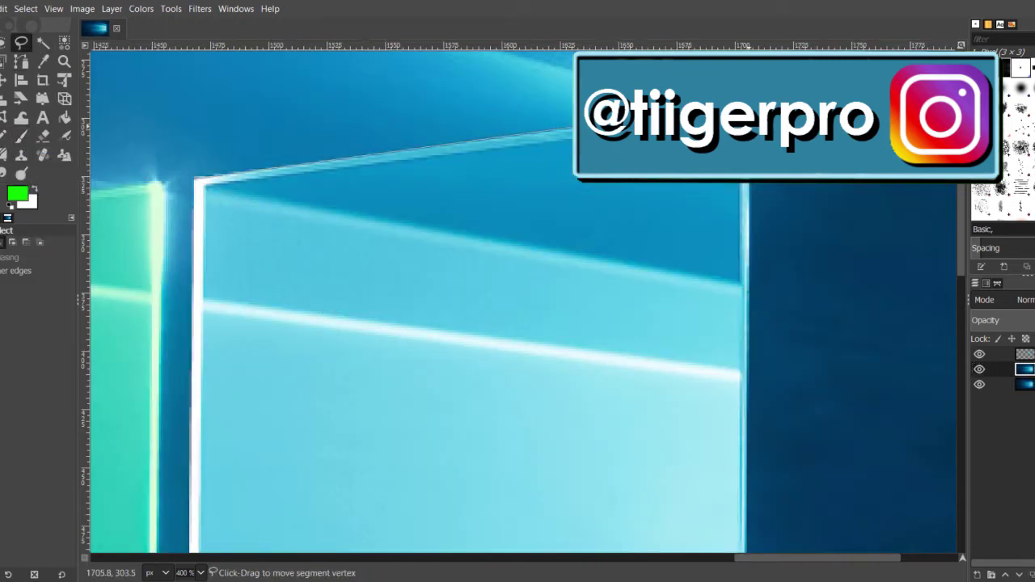
scroll(747, 346, "down", 3)
left_click(747, 344)
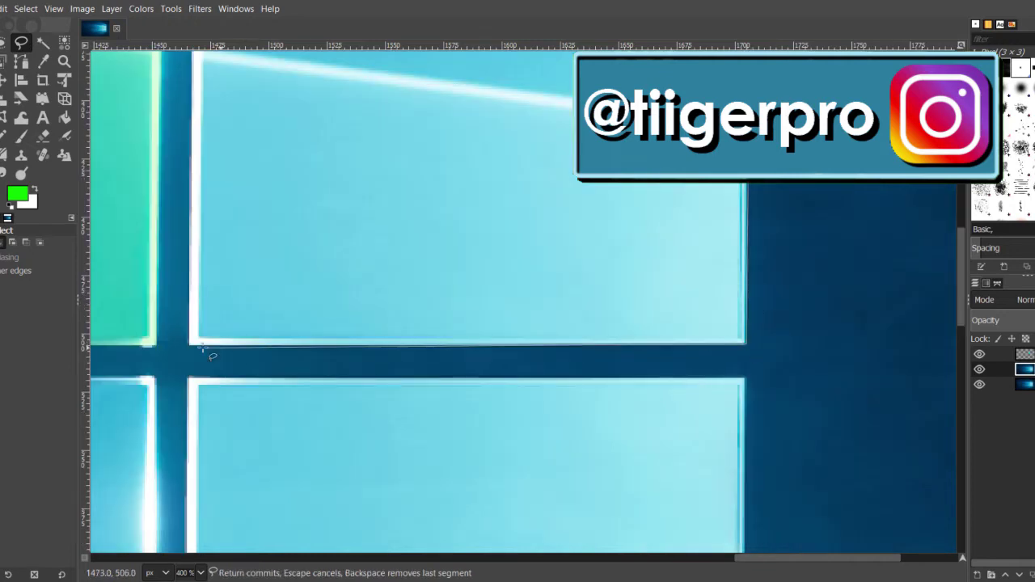
left_click(202, 347)
scroll(202, 348, "up", 6)
key("Return")
key("ctrl+x")
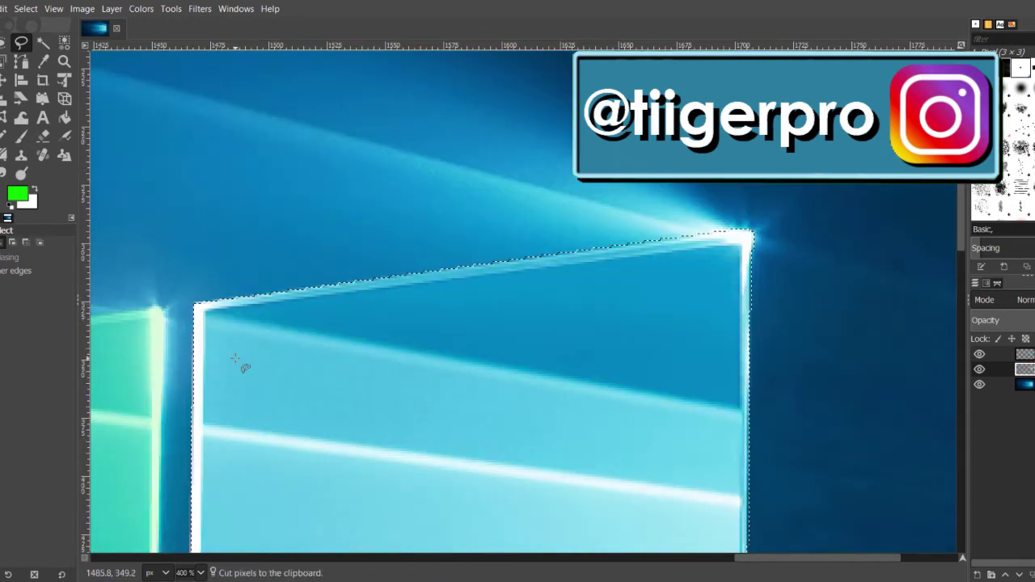
Step: Save the image as wallpaper.xcf
key("ctrl+s")
type("wallpaper")
key("Return")
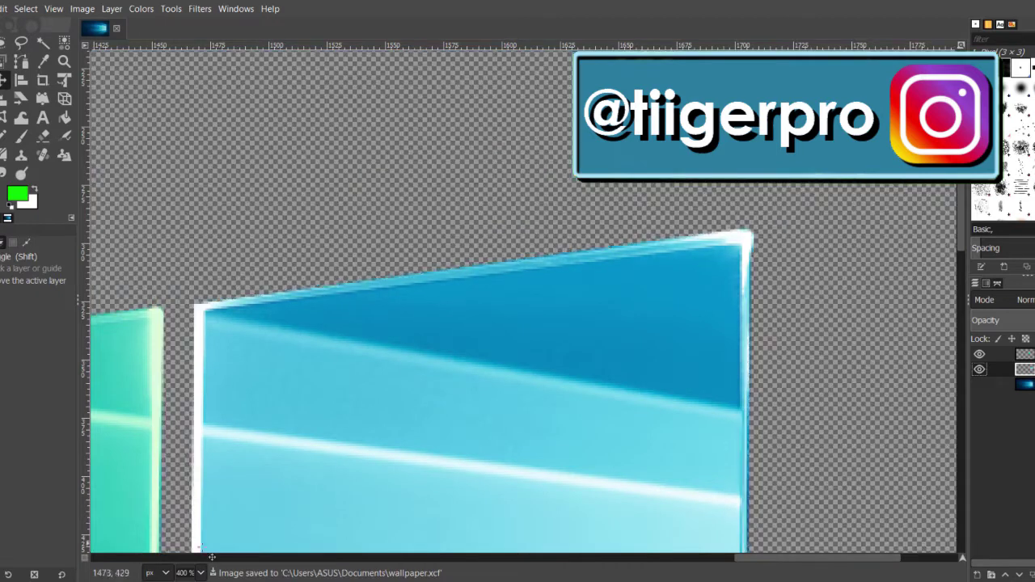
Step: Set the foreground to red, tint the isolated upper-right pane with the 341.07 brush at 28.8 opacity, and show the wallpaper layer
left_click(186, 573)
left_click(198, 478)
left_click(14, 198)
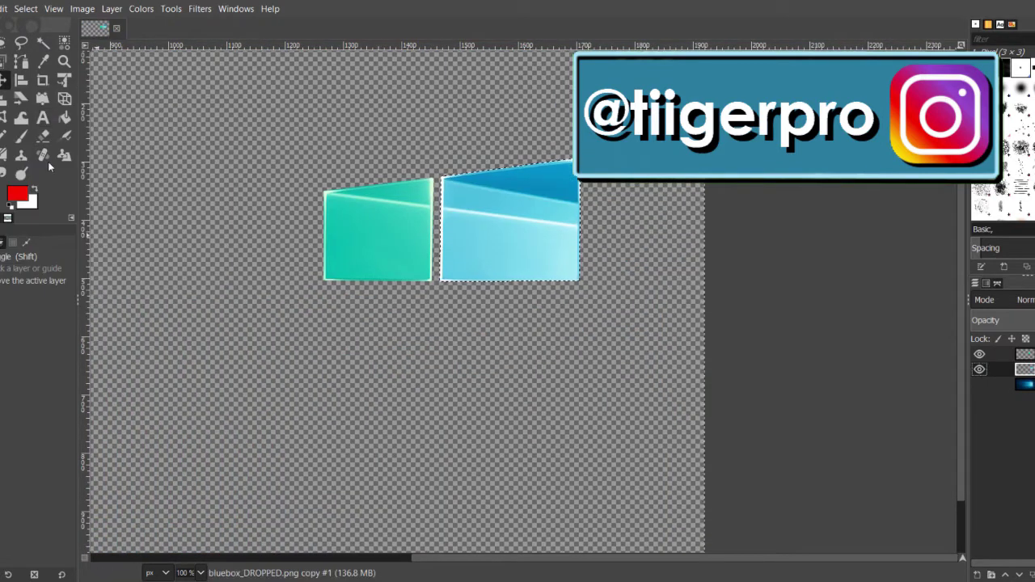
left_click(21, 137)
left_click_drag(385, 212, 499, 228)
key("ctrl+z")
key("ctrl+shift+a")
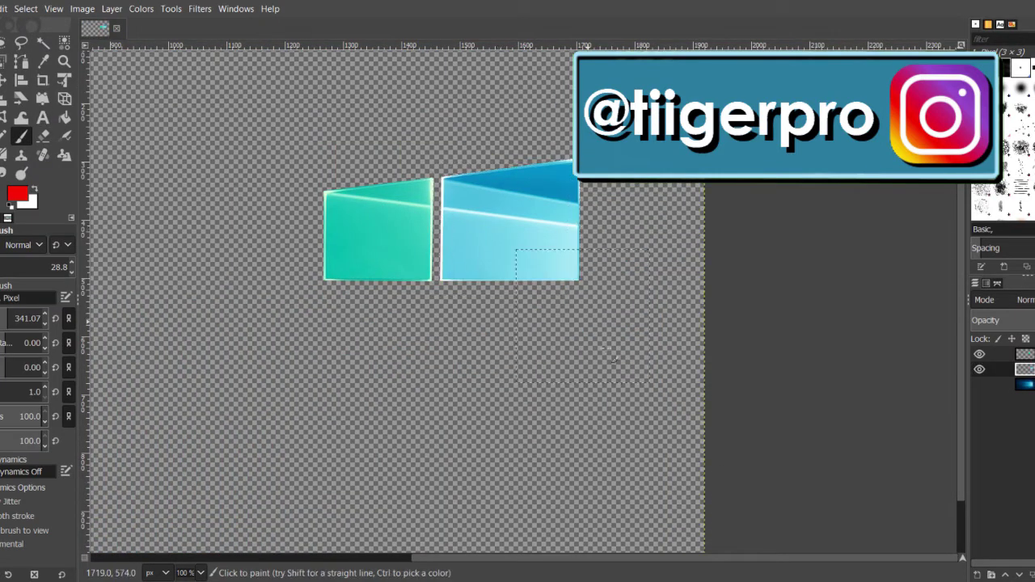
left_click(980, 384)
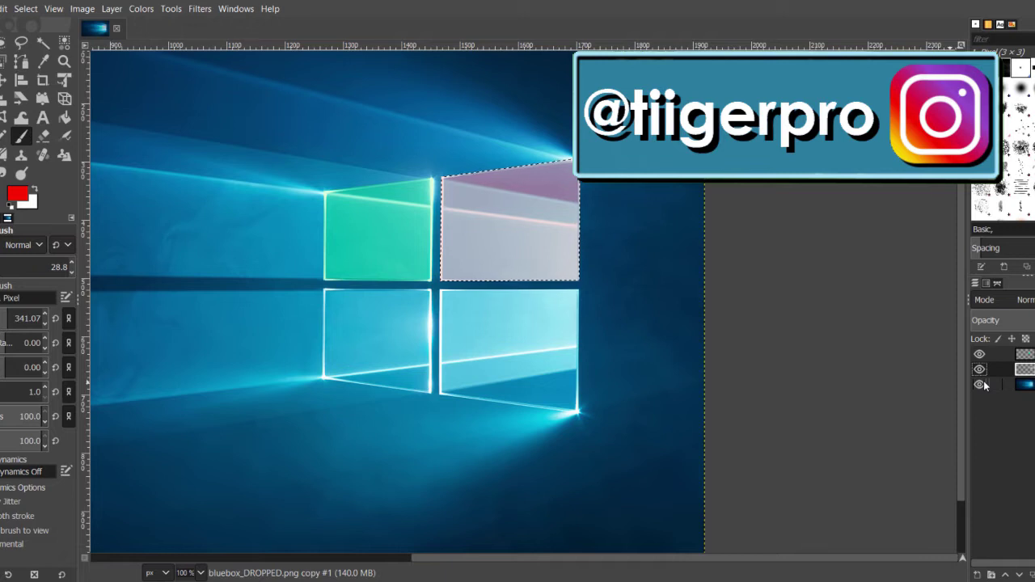
Step: Shrink the selection of the upper-right pane to leave a band along its edges
key("u")
right_click(532, 213)
mouse_move(558, 263)
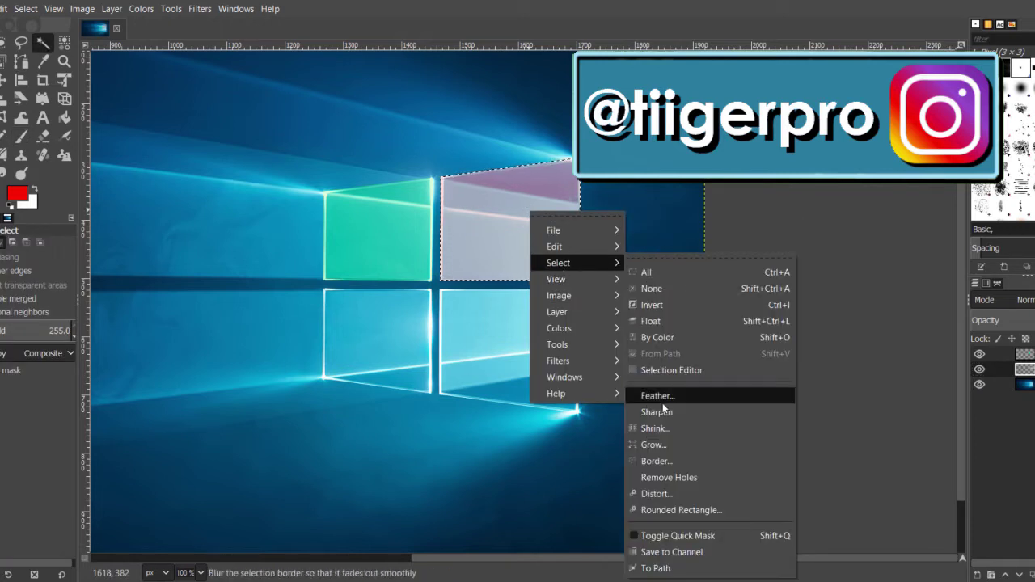
left_click(655, 429)
left_click(694, 488)
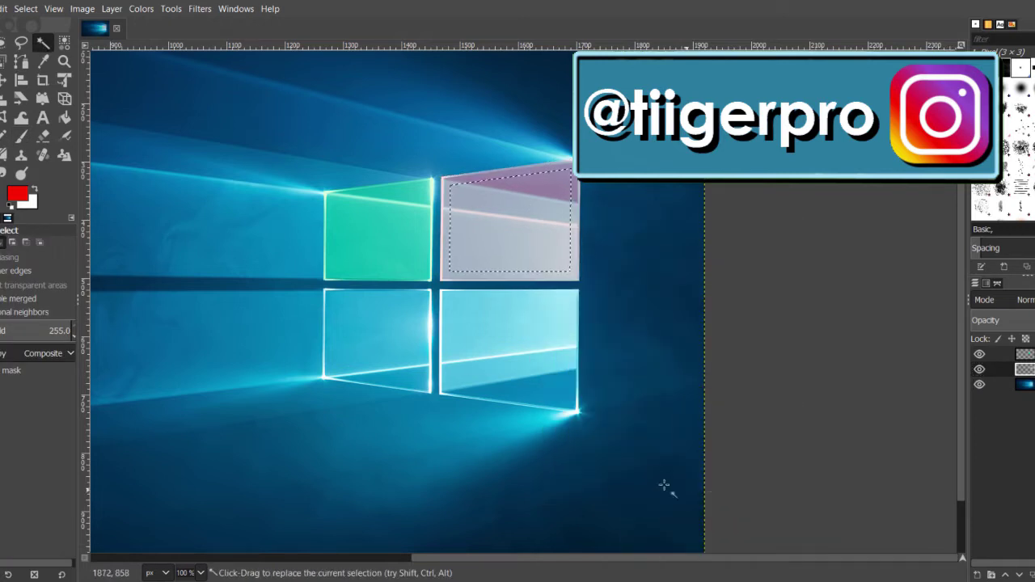
Step: Try to fill the upper-right pane's border band with red using Bucket Fill at 53 opacity
left_click(65, 118)
left_click(979, 384)
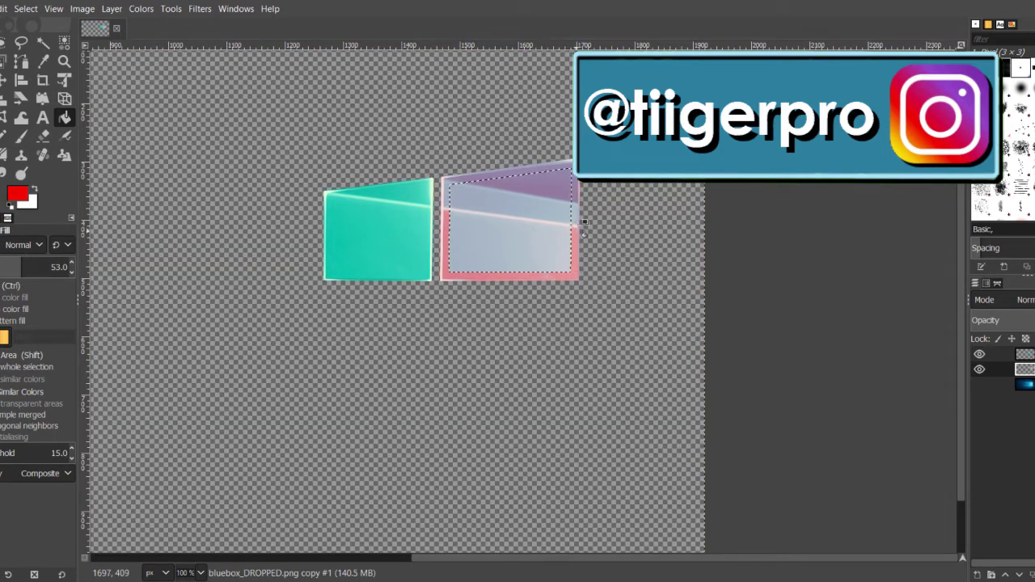
left_click(979, 384)
left_click(979, 385)
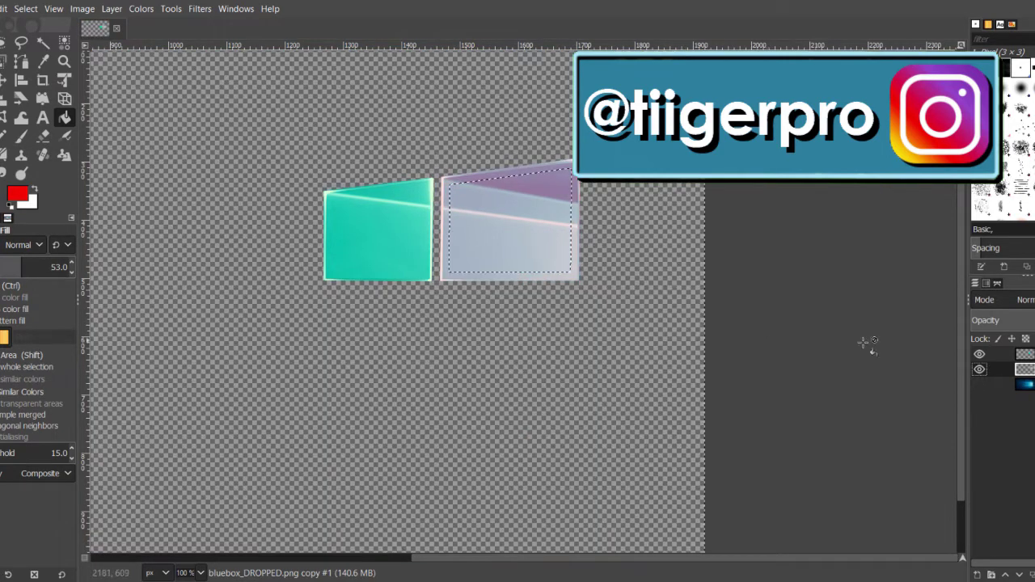
Step: Show the wallpaper layer, reselect the upper-right pane with Fuzzy Select, and shrink the selection slightly
left_click(979, 384)
left_click(43, 43)
left_click(560, 241)
right_click(560, 241)
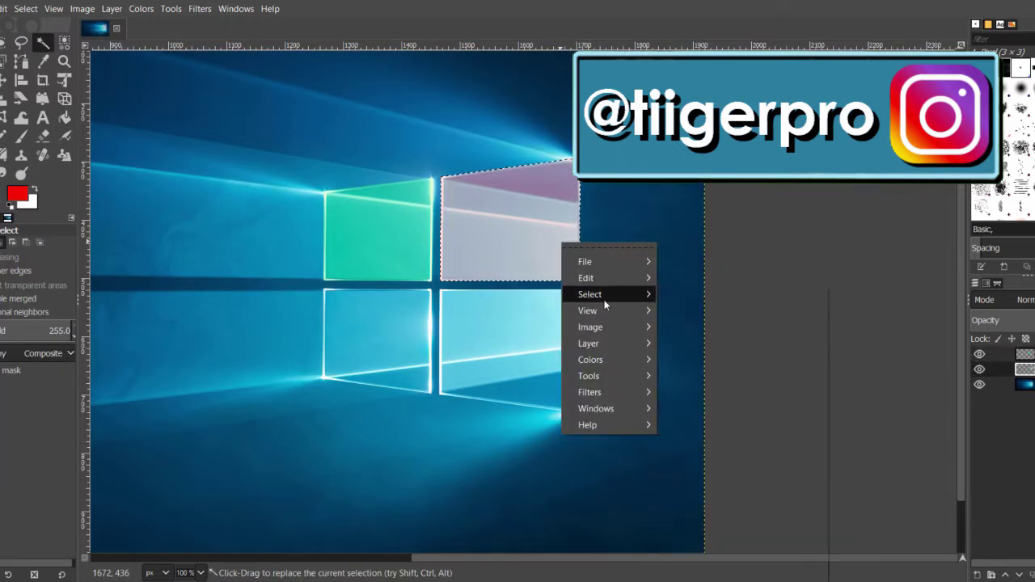
left_click(701, 463)
key("Return")
Step: Try to fill the upper-right pane's left edge with red using Bucket Fill, and resize the selection around the pane
left_click(200, 574)
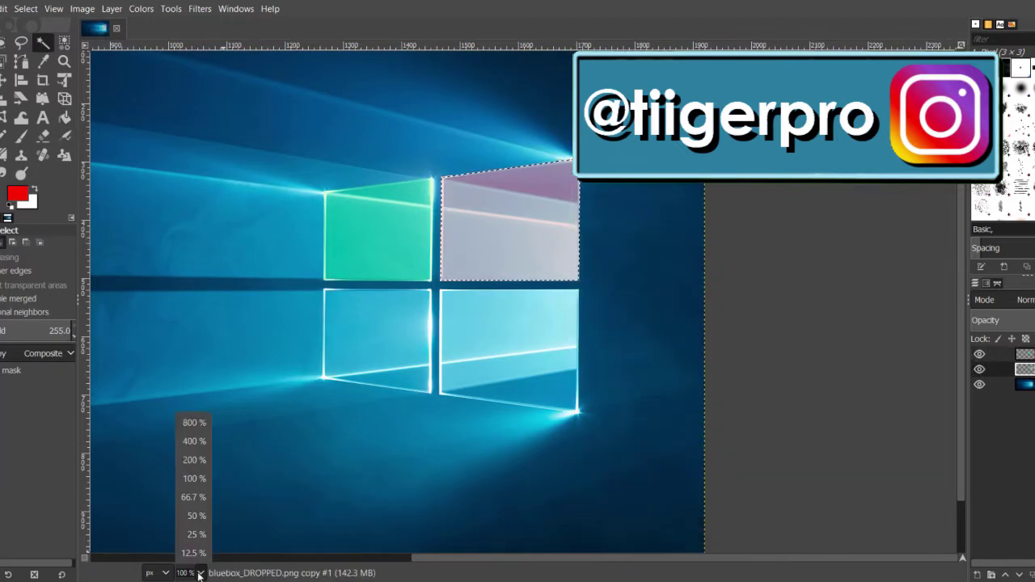
left_click(194, 441)
key("shift+b")
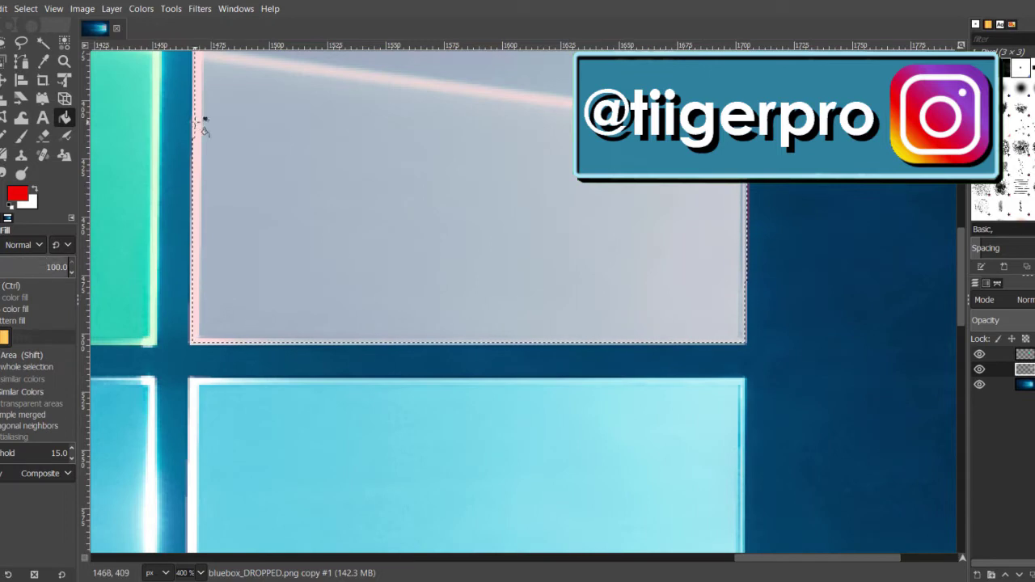
scroll(206, 219, "up", 4)
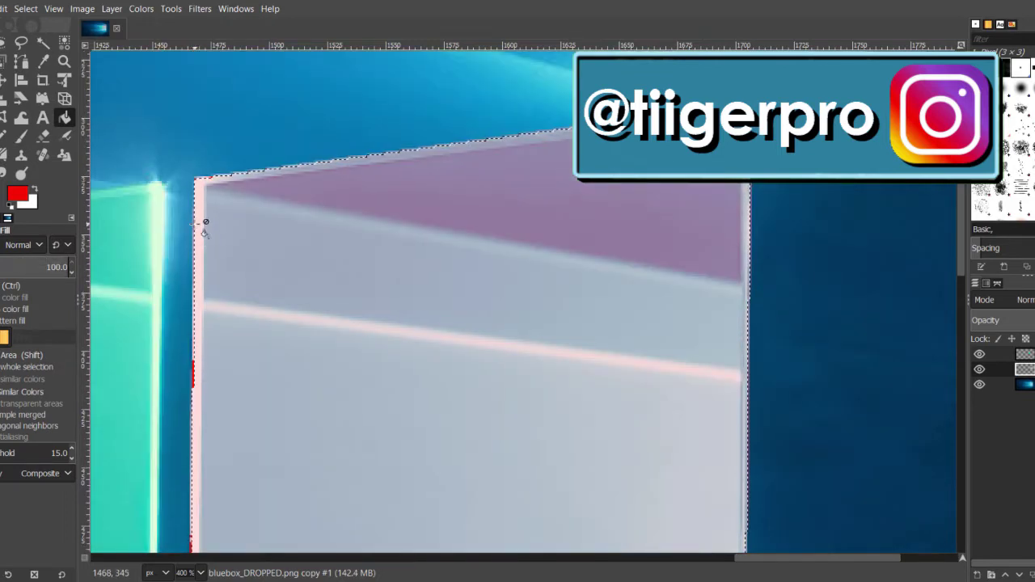
right_click(348, 271)
mouse_move(388, 314)
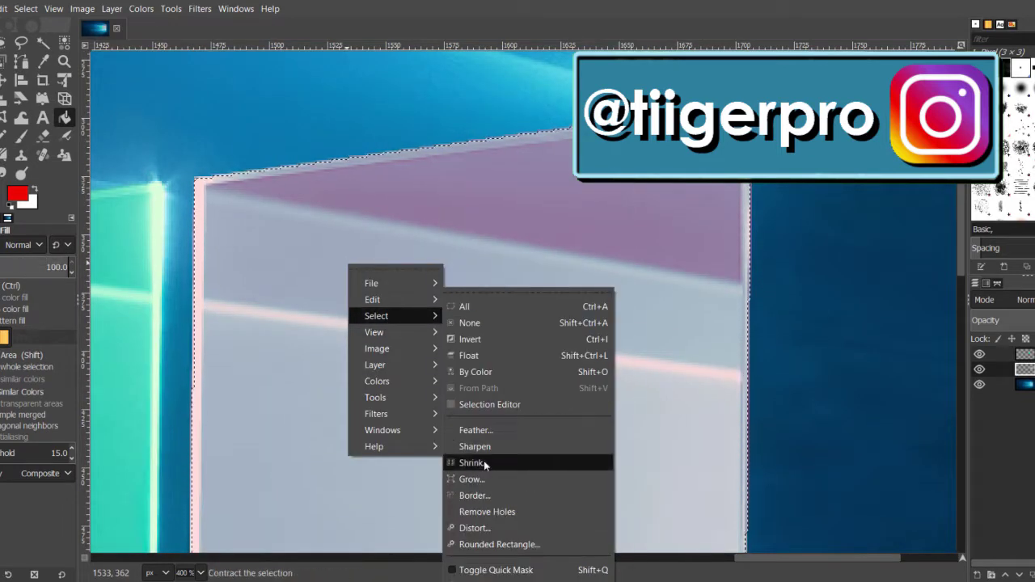
left_click(418, 463)
right_click(370, 259)
left_click(509, 462)
left_click(557, 518)
left_click(1027, 354)
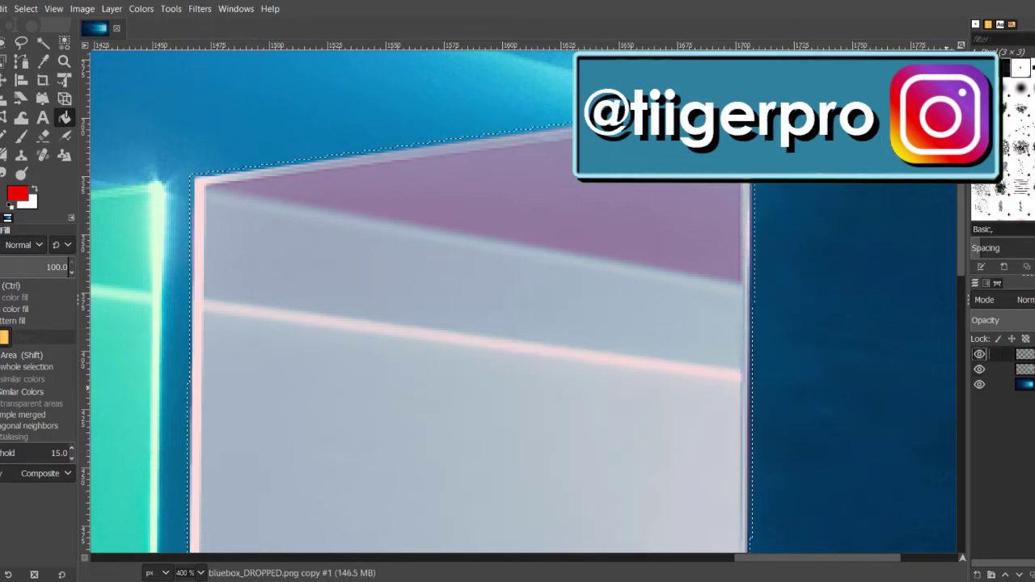
Step: Return to Fuzzy Select and shrink the upper-right pane's selection by 3 pixels to leave its border outside
left_click(42, 42)
right_click(334, 236)
mouse_move(358, 285)
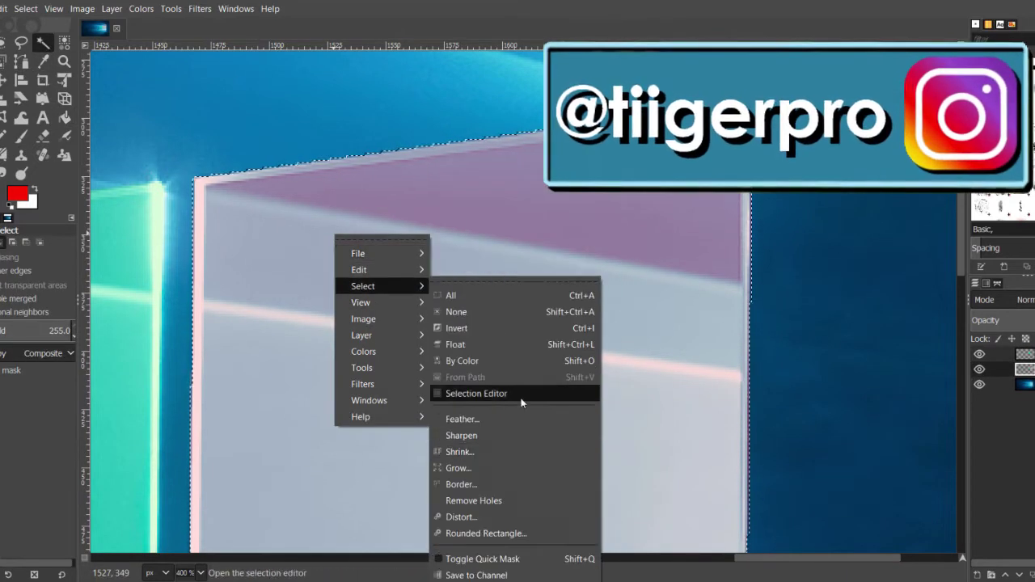
left_click(465, 451)
type("3")
key("Return")
scroll(396, 238, "down", 4)
scroll(397, 239, "up", 4)
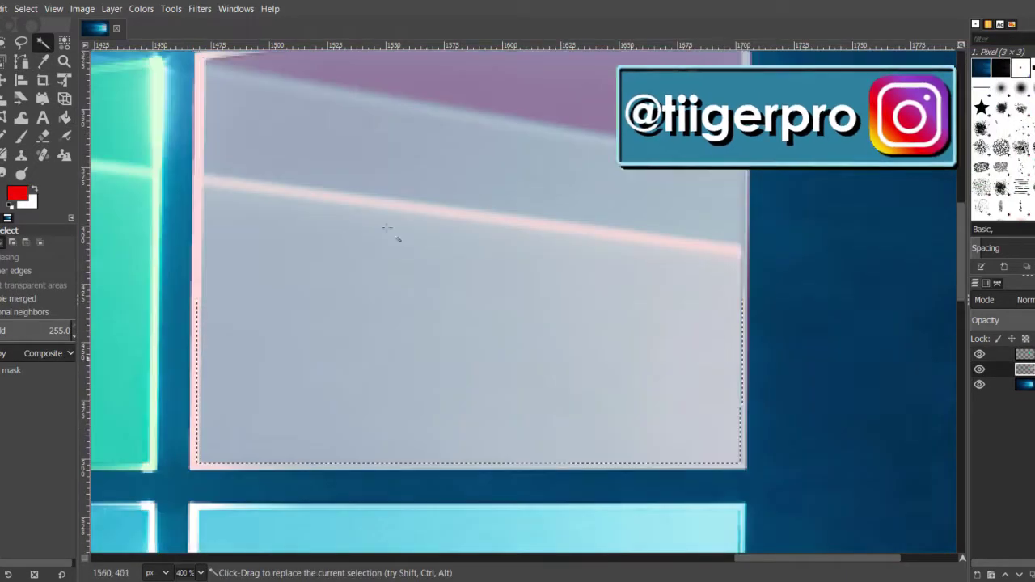
Step: Fill the border band around the upper-right pane with red using Bucket Fill, hiding the green pane and wallpaper layers
left_click(64, 118)
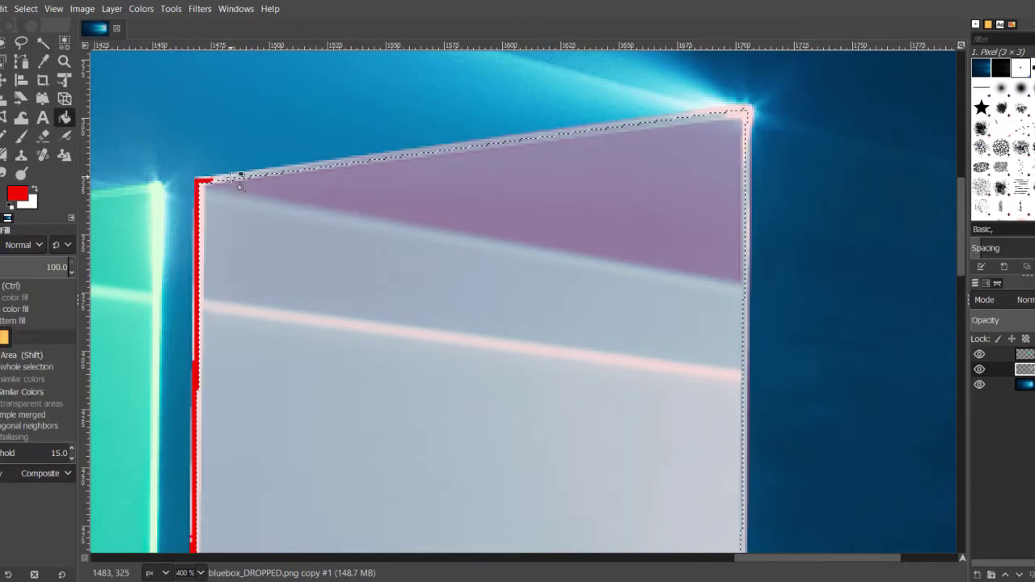
left_click_drag(231, 186, 296, 179)
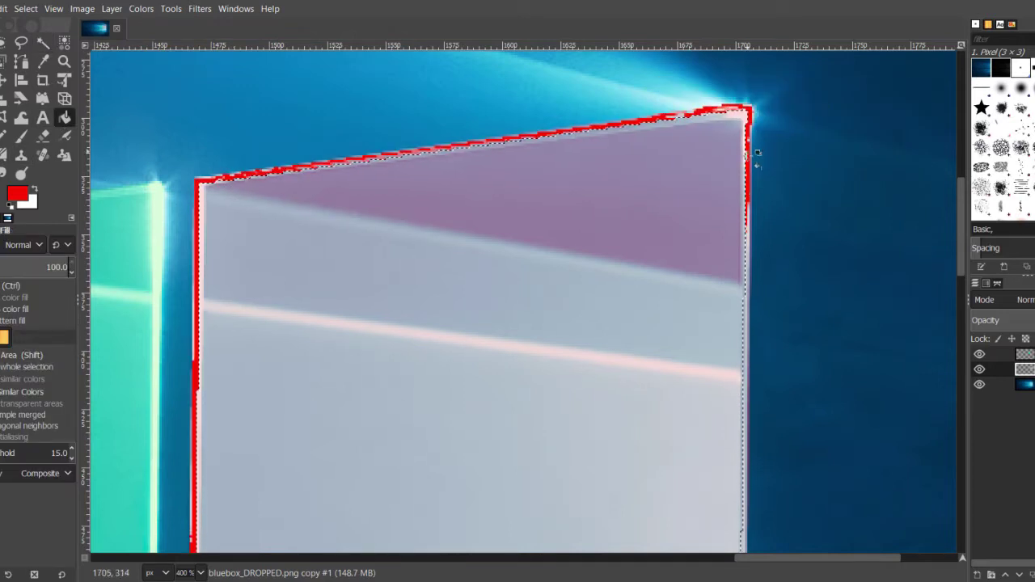
left_click(980, 355)
left_click(980, 384)
left_click_drag(749, 248, 747, 433)
scroll(770, 348, "down", 2)
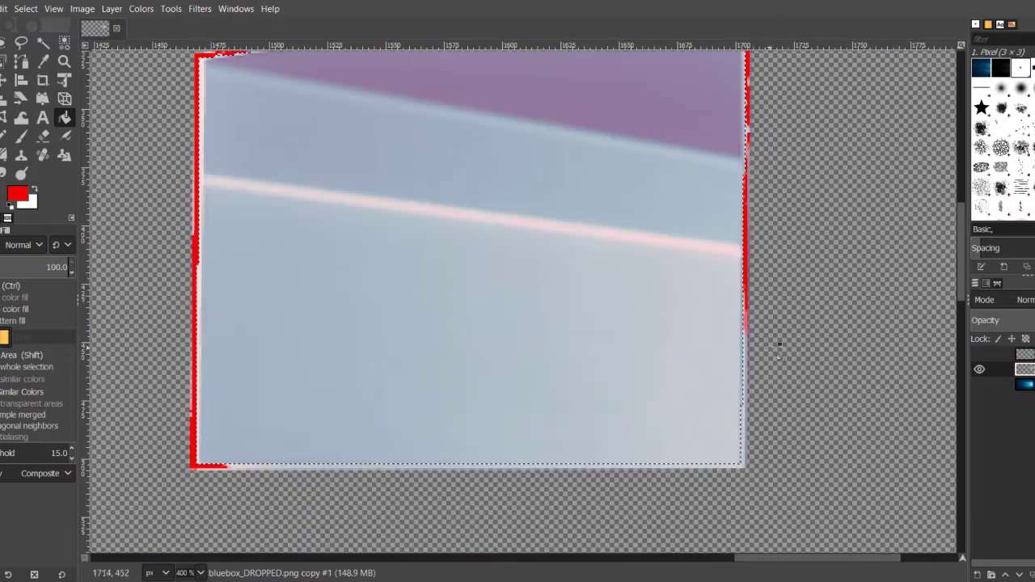
left_click(741, 465)
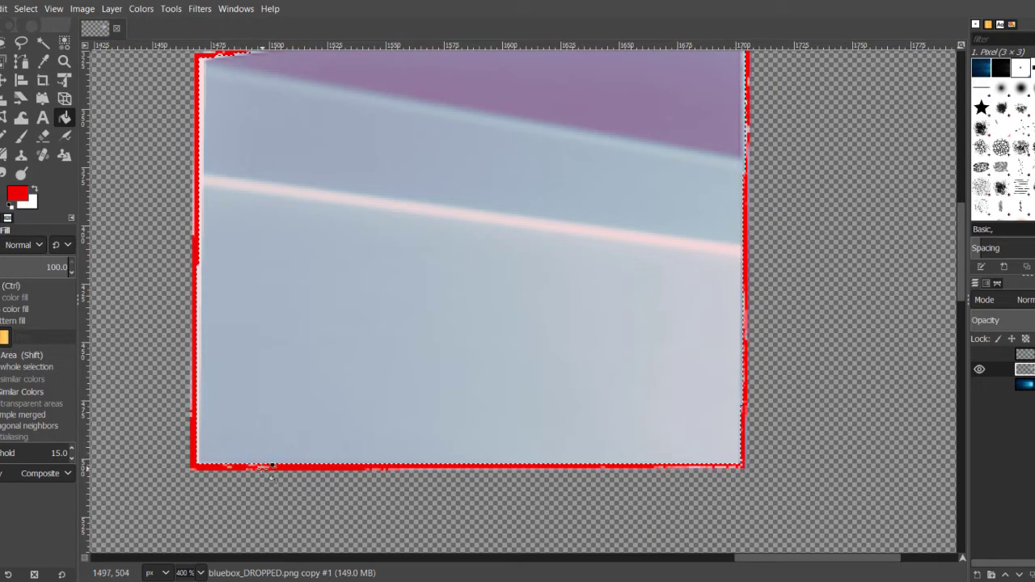
Step: Try to paint the remaining border gaps red with the 341.07 Paintbrush at 100 opacity, and undo the strokes
left_click(22, 135)
left_click_drag(40, 267, 261, 269)
mouse_move(173, 343)
left_mouse_down()
mouse_move(605, 227)
mouse_move(324, 176)
left_mouse_up()
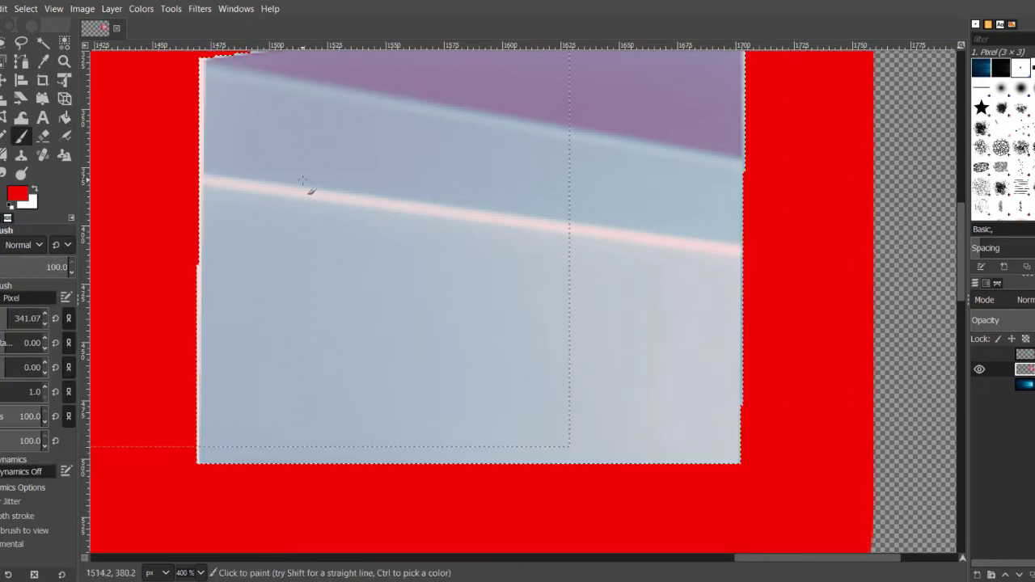
left_click(978, 354)
left_click(981, 383)
key("ctrl+z")
key("ctrl+z")
key("ctrl+z")
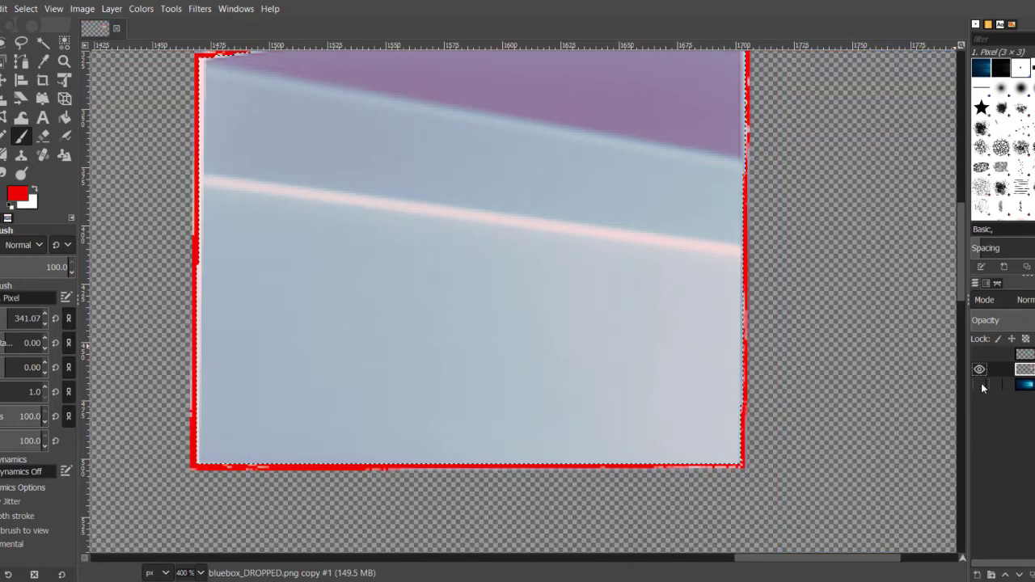
Step: Show the wallpaper layer with the whole image in view, and undo the red border fills on the upper-right pane
left_click(980, 384)
key("m")
key("shift+ctrl+j")
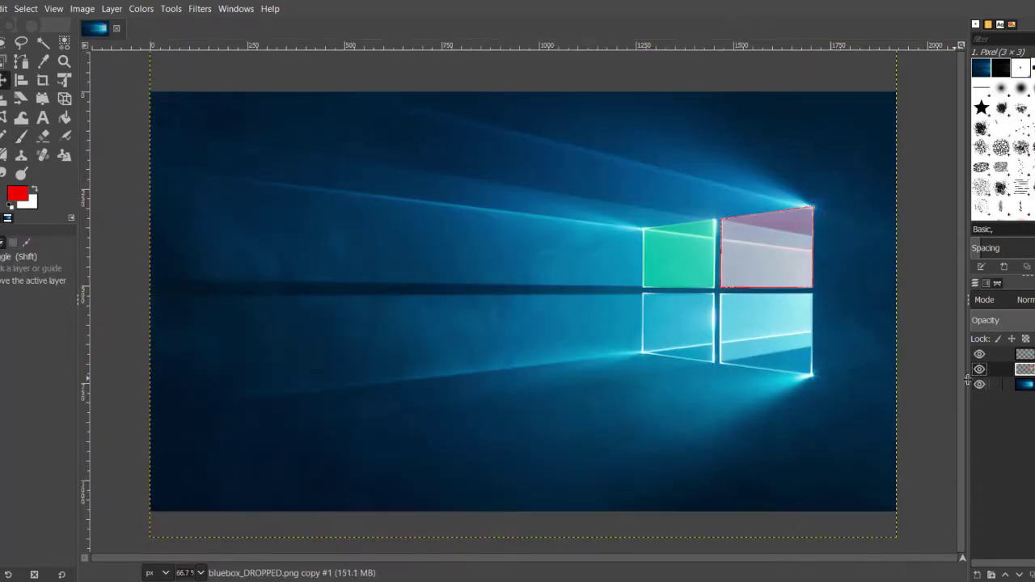
key("ctrl+z")
key("ctrl+z")
key("ctrl+z")
key("ctrl+z")
key("ctrl+z")
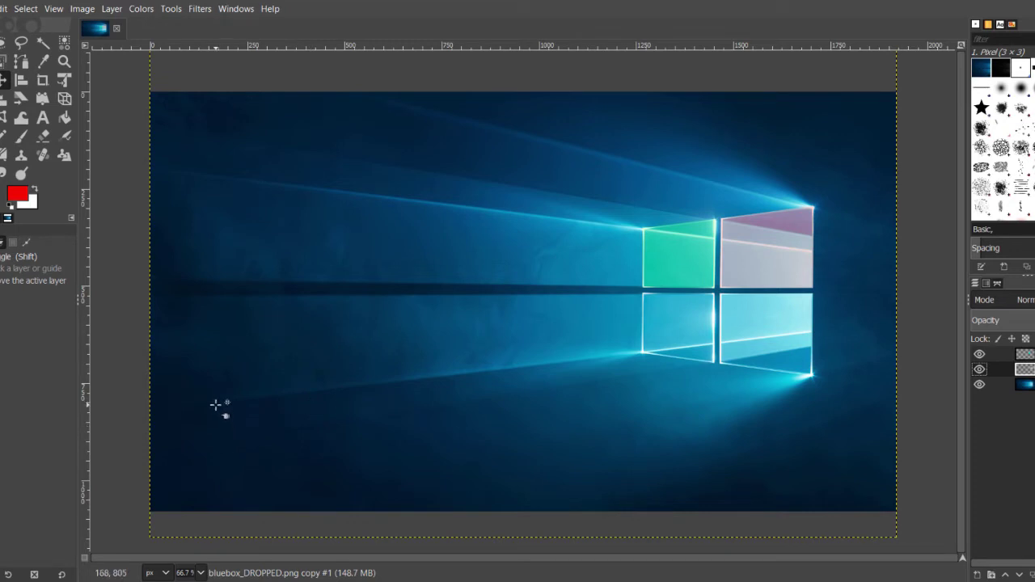
Step: Choose Free Select and duplicate the wallpaper layer
left_click(21, 43)
left_click(201, 573)
left_click(193, 449)
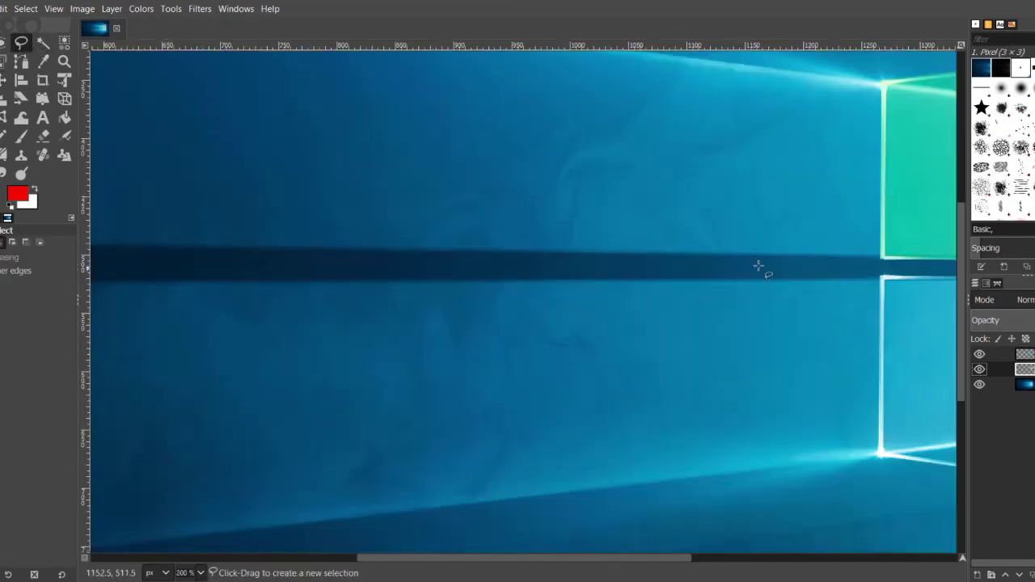
left_click_drag(961, 280, 961, 230)
left_click(1025, 384)
left_click(1032, 575)
Step: Outline the light beam from the green pane to the image's left edge with Free Select, and cut it from the duplicate layer
left_click(881, 209)
left_click_drag(524, 558, 257, 558)
left_click_drag(961, 251, 961, 202)
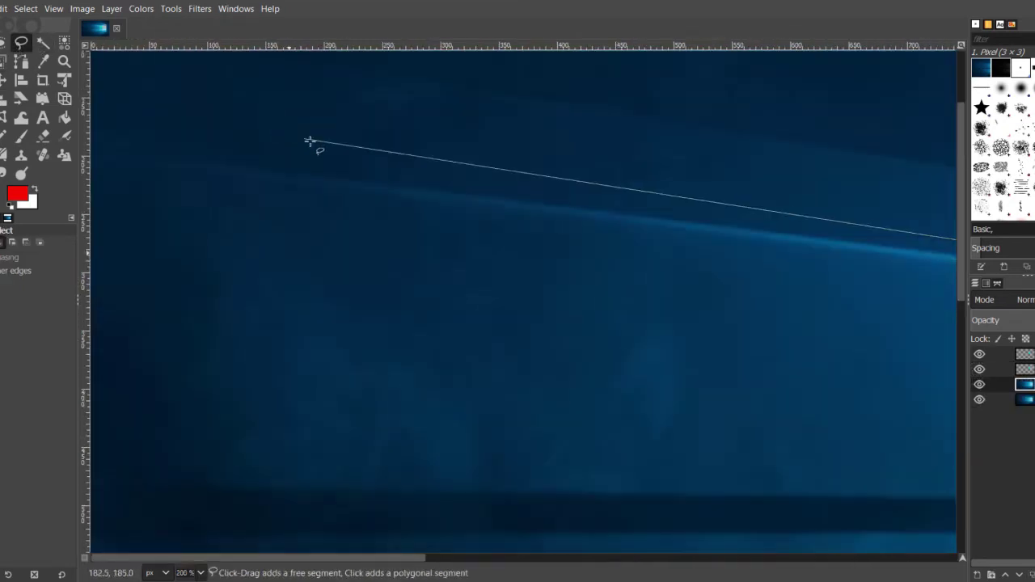
left_click(91, 152)
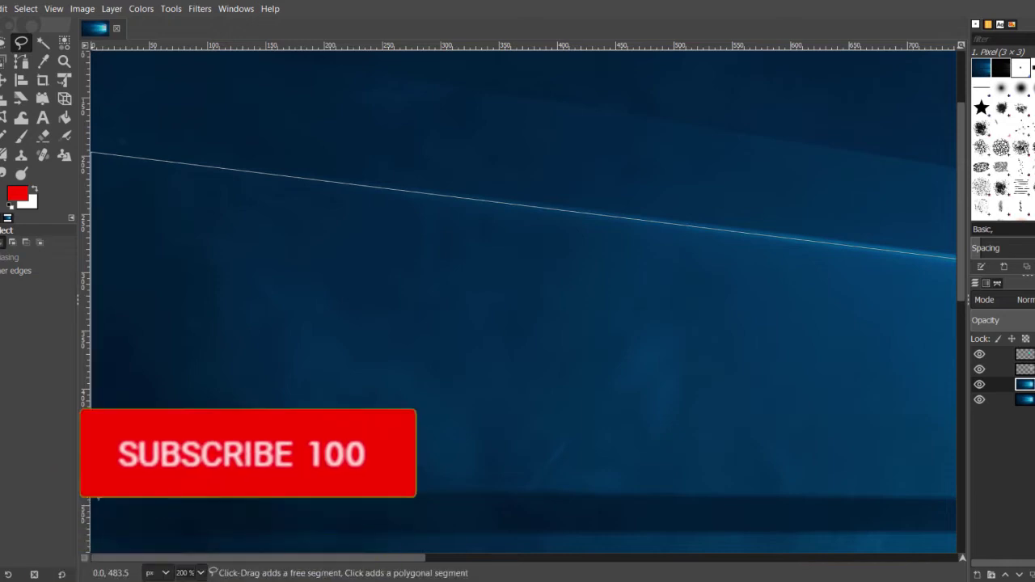
left_click(91, 484)
left_click_drag(257, 558, 676, 558)
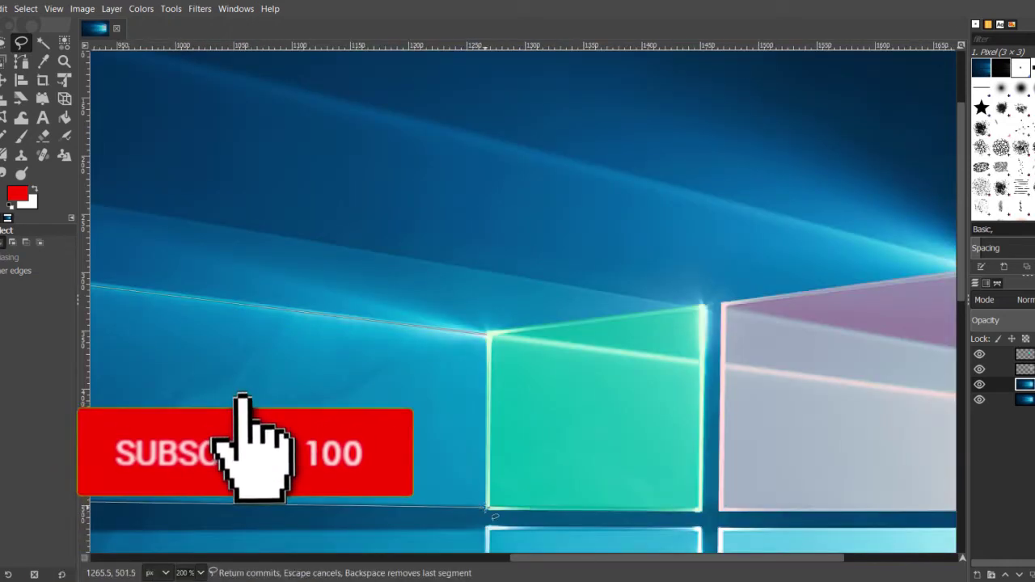
left_click(486, 506)
left_click(487, 335)
key("Return")
left_click(200, 573)
left_click(191, 498)
key("minus")
key("minus")
key("minus")
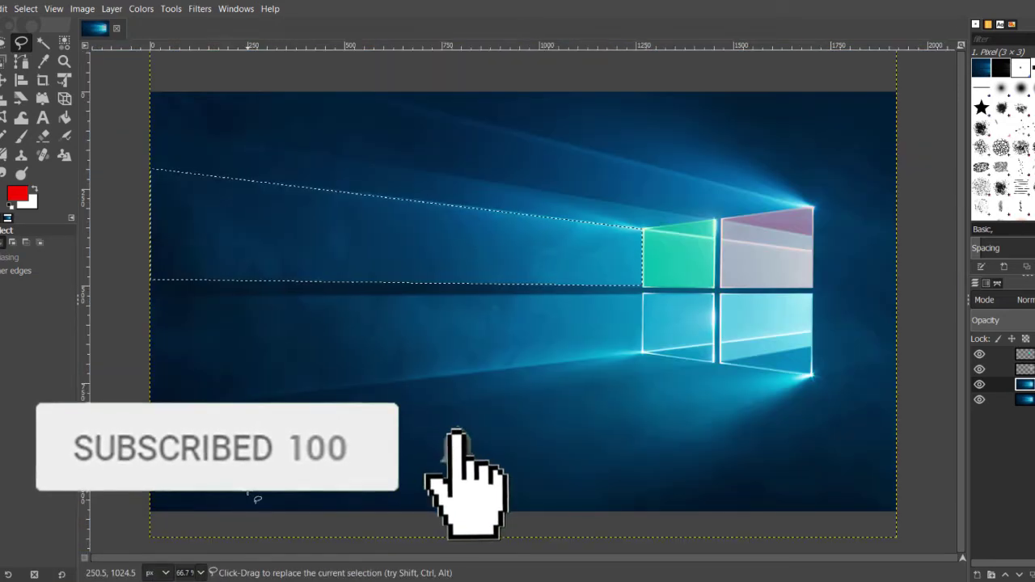
key("ctrl+x")
Step: Set the foreground to green and tint the selected beam with the 341.07 Paintbrush at 15.3 opacity
left_click(18, 194)
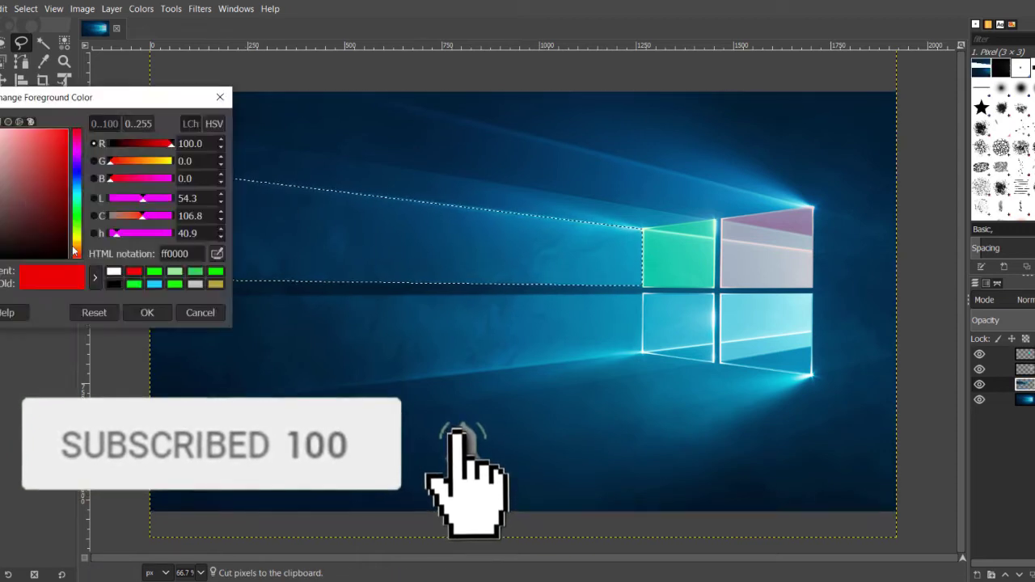
left_click(76, 214)
left_click(147, 313)
left_click(22, 135)
left_click_drag(16, 269, 18, 269)
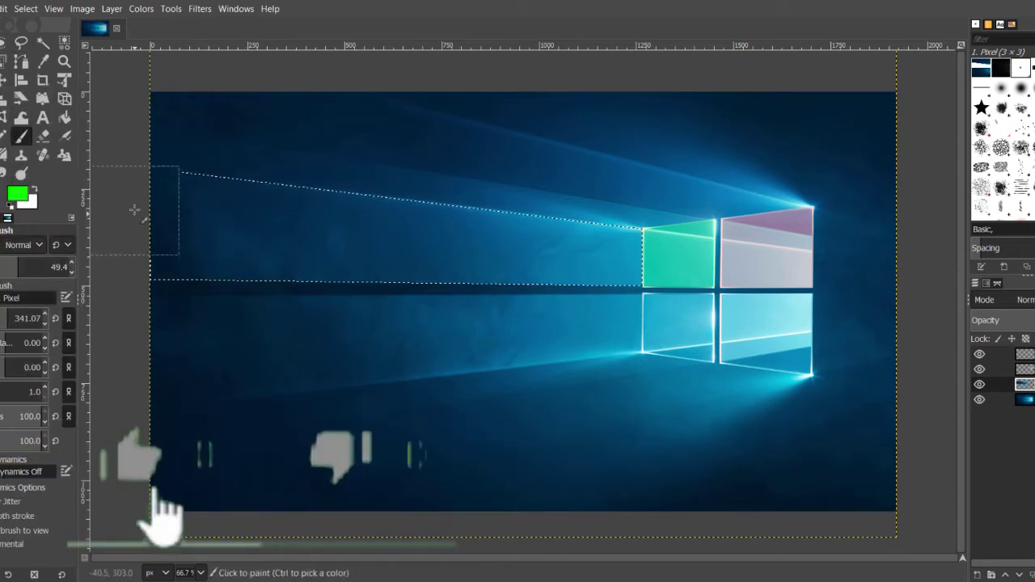
left_click_drag(137, 211, 385, 254)
key("ctrl+z")
left_click_drag(18, 267, 0, 267)
mouse_move(141, 231)
left_mouse_down()
mouse_move(288, 252)
mouse_move(623, 253)
left_mouse_up()
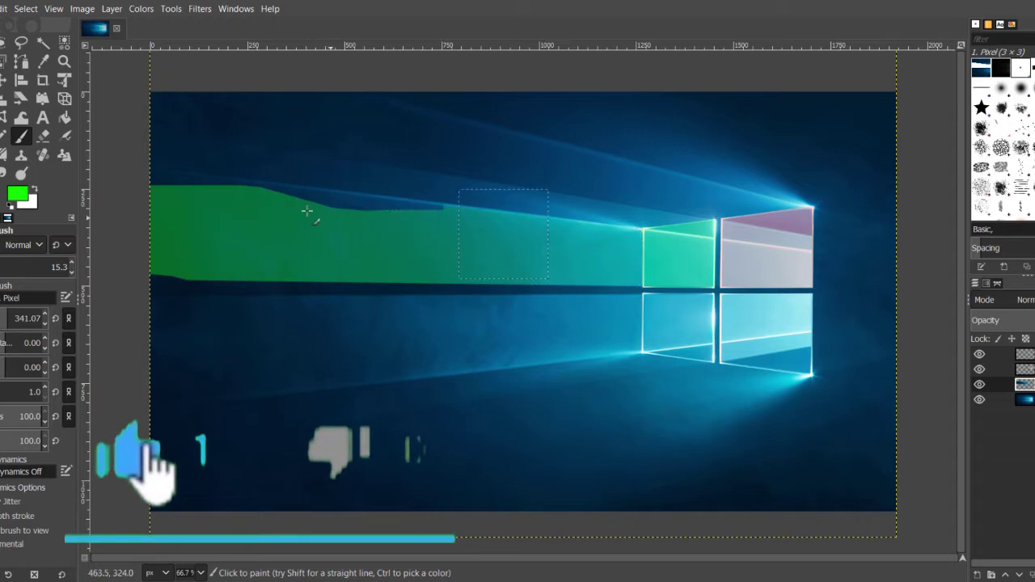
Step: Duplicate the wallpaper layer again, switch to Free Select, and save the image
left_click(1025, 399)
left_click(1031, 574)
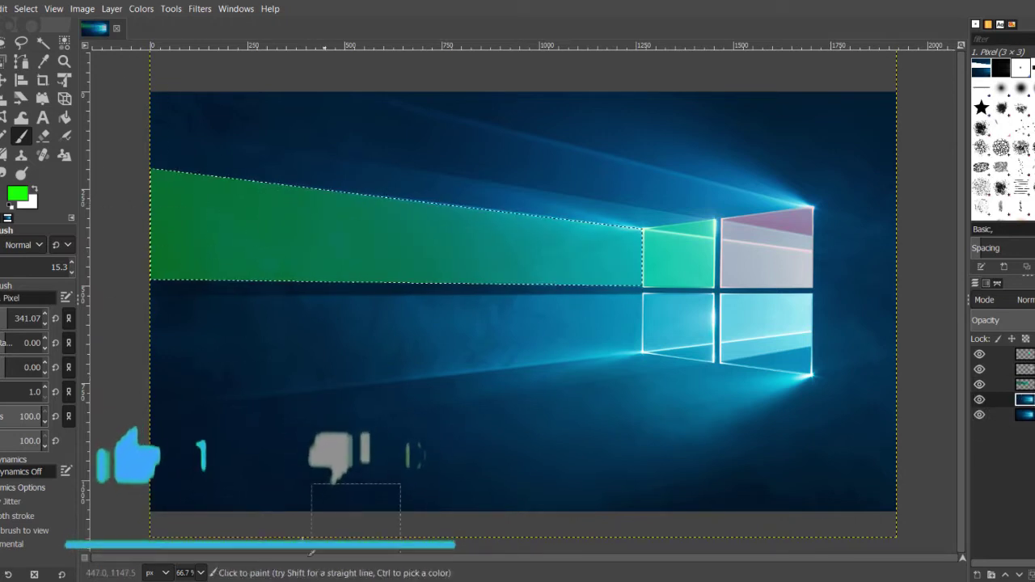
left_click(201, 573)
left_click(192, 485)
scroll(397, 406, "up", 7)
left_click(22, 43)
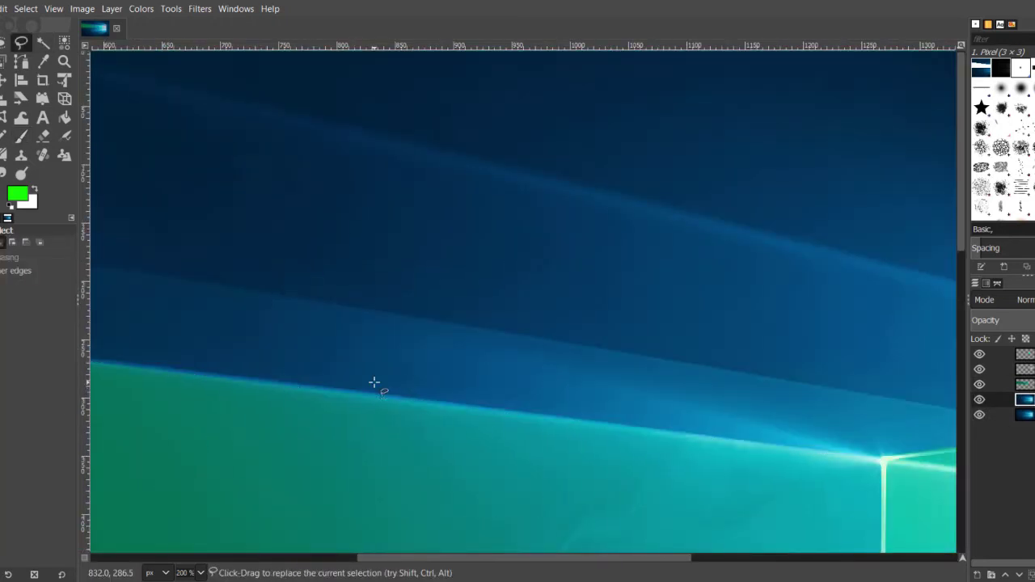
key("ctrl+s")
Step: Outline the narrow ray above the green beam up to the green pane's upper edge with Free Select, and cut it
mouse_move(444, 558)
left_mouse_down()
mouse_move(547, 558)
mouse_move(198, 558)
left_mouse_up()
left_click(819, 435)
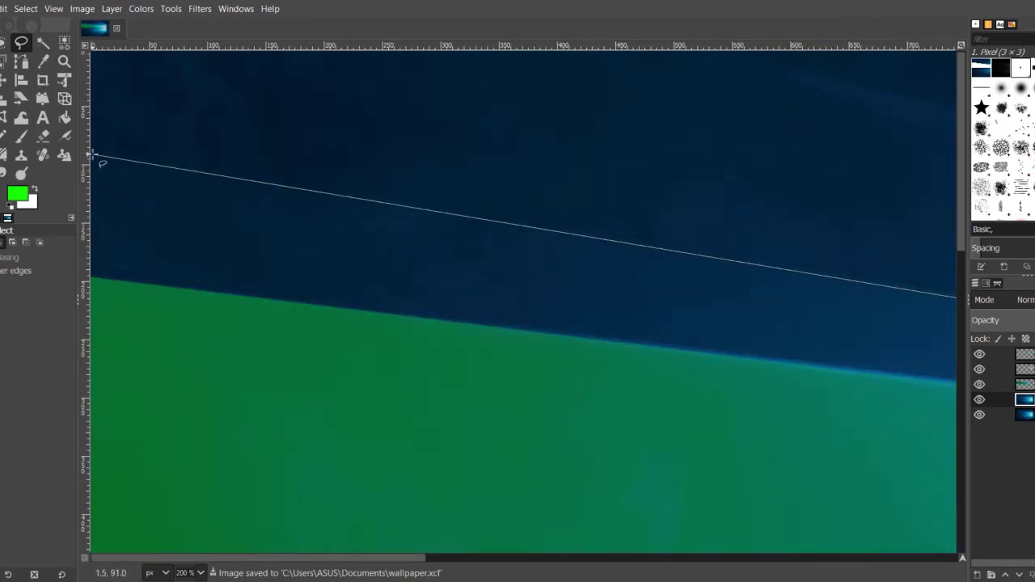
left_click(93, 153)
left_click(92, 277)
scroll(573, 359, "right", 10)
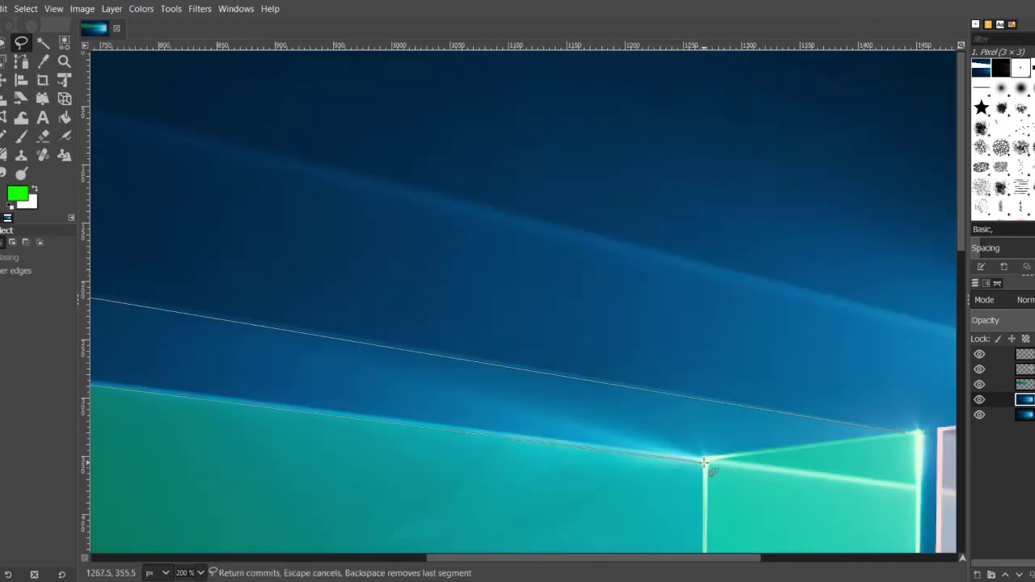
left_click(901, 433)
key("Return")
key("ctrl+x")
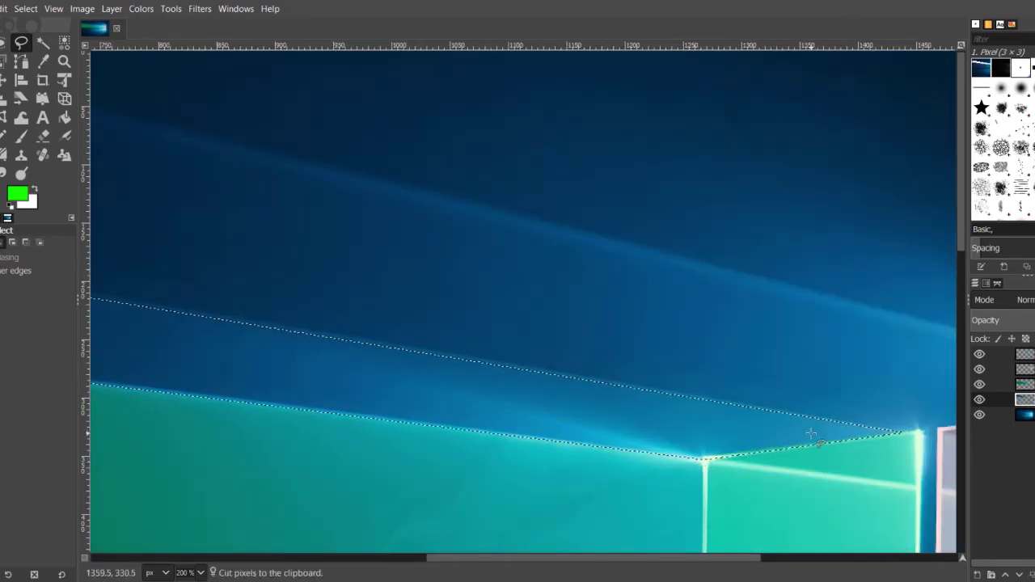
Step: Try to tint the narrow ray green with the 341.07 Paintbrush at 14.7 opacity, and undo back to the uncut layer
left_click(200, 573)
left_click(197, 505)
key("p")
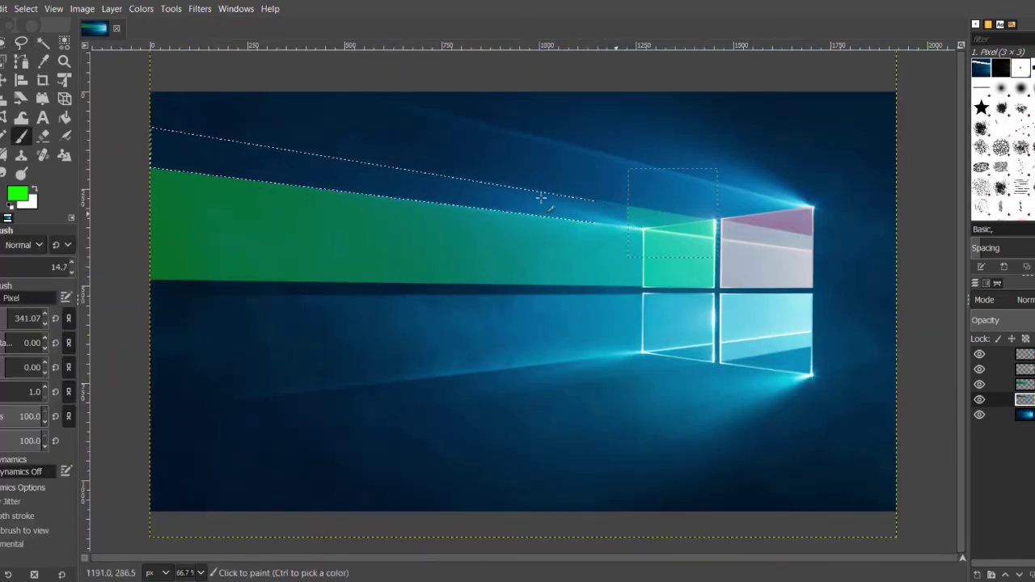
key("ctrl+z")
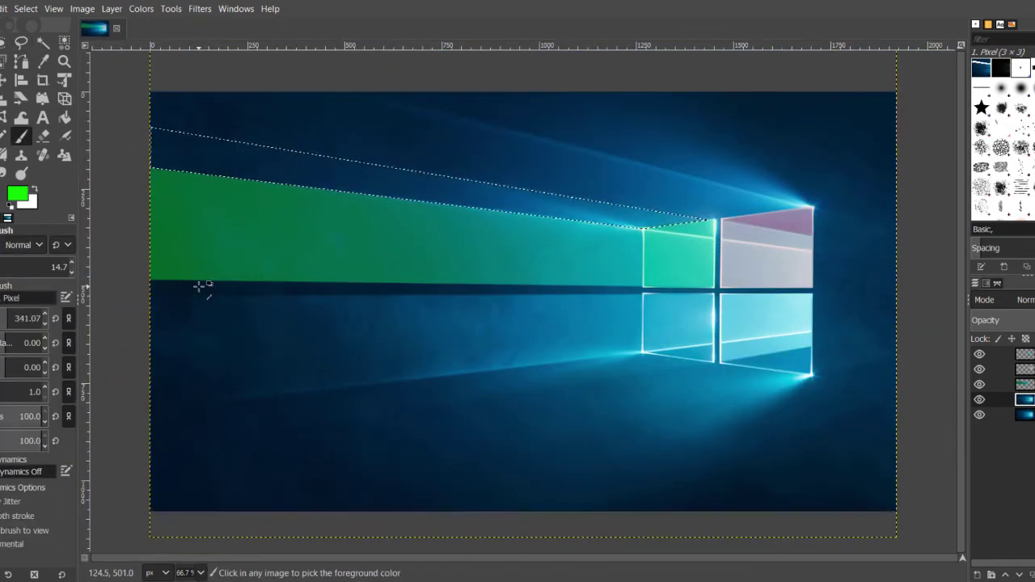
key("o")
Step: Outline the narrow ray above the green beam more precisely at 400% zoom with Free Select, and cut it from the layer copy
left_click(21, 42)
left_click(200, 573)
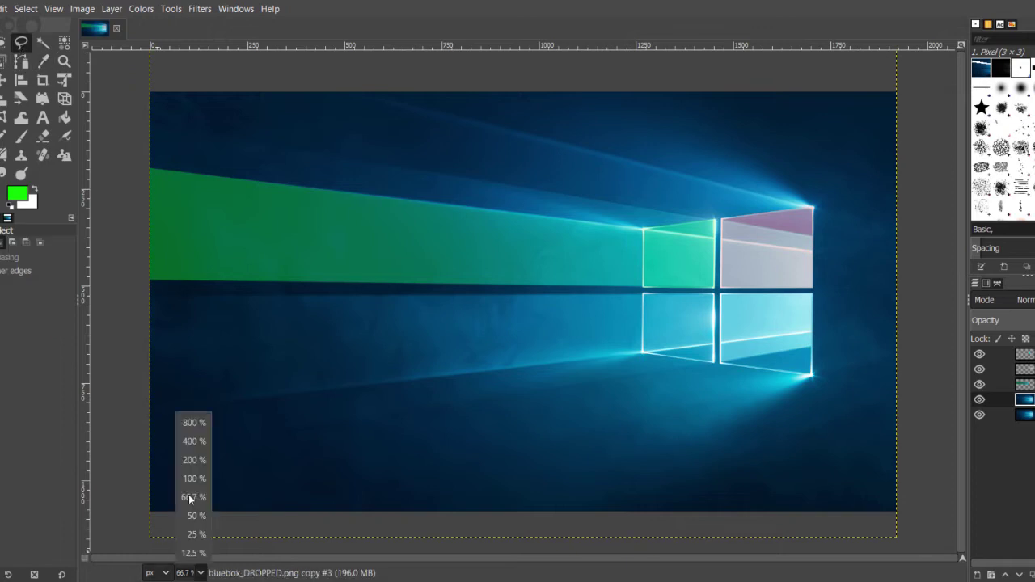
left_click(190, 443)
scroll(283, 374, "up", 14)
scroll(283, 375, "left", 20)
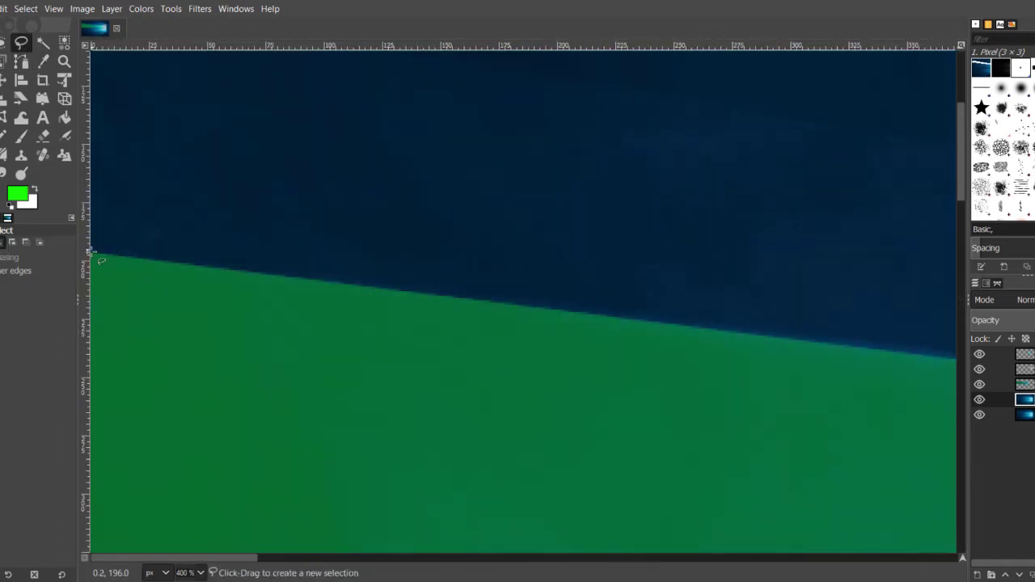
left_click(94, 254)
scroll(323, 348, "right", 20)
scroll(639, 480, "right", 10)
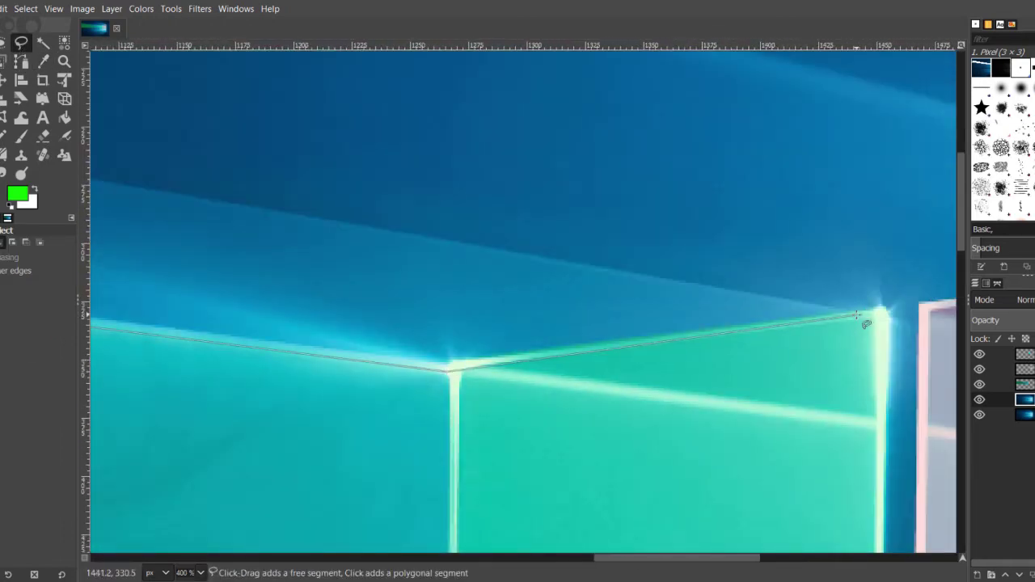
left_click(879, 310)
scroll(879, 310, "left", 20)
scroll(518, 242, "up", 6)
left_click(92, 130)
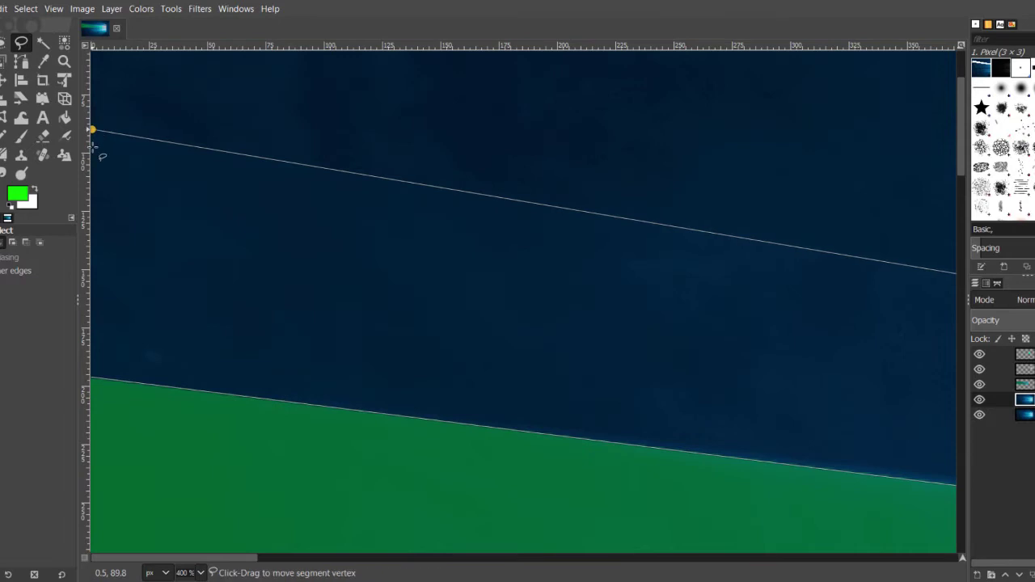
left_click(101, 389)
key("ctrl+x")
left_click(200, 572)
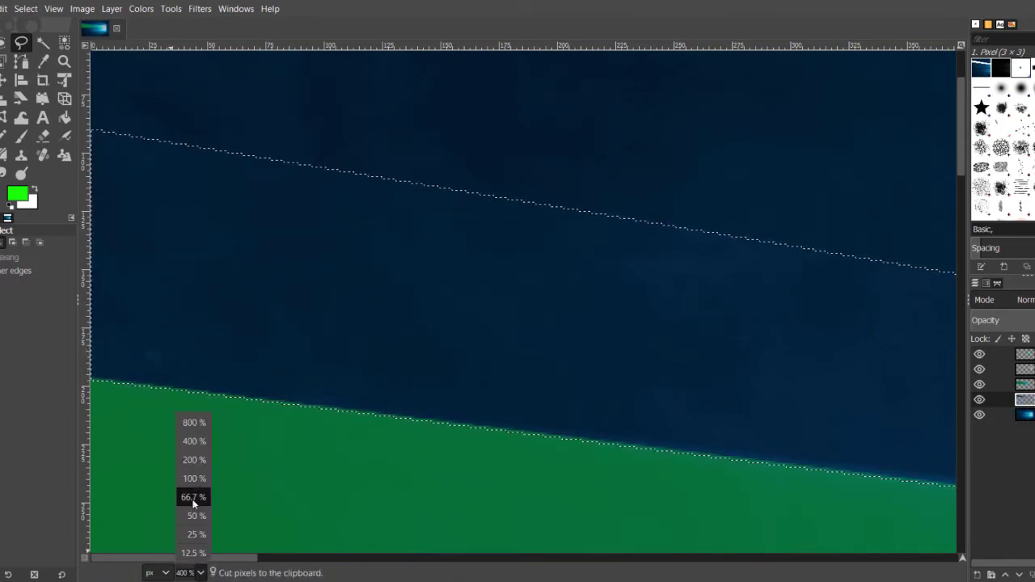
Step: Tint the selected narrow ray green with the 341.07 Paintbrush at 8.8 opacity, and clear the selection
left_click(194, 503)
key("p")
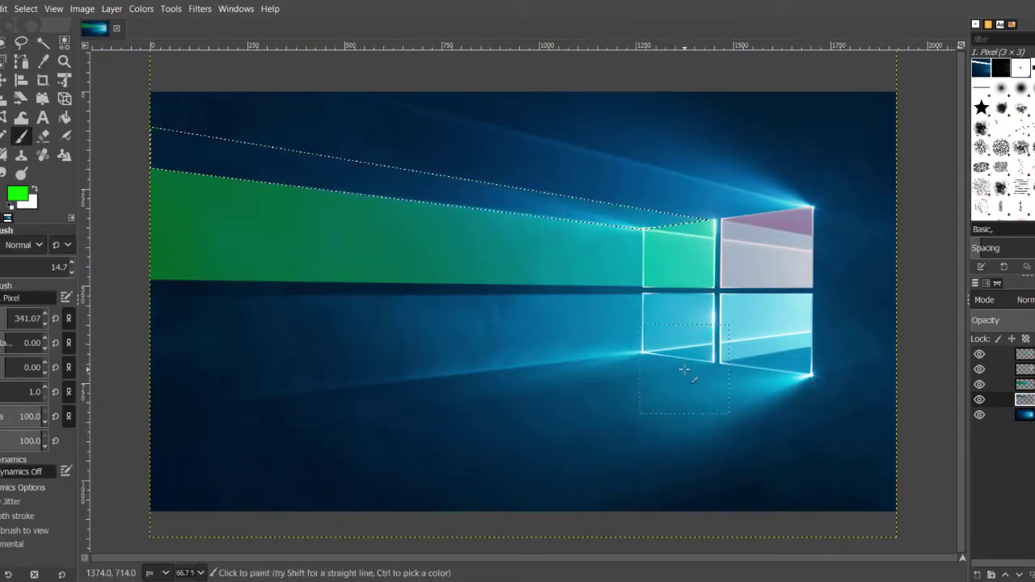
left_click(2, 264)
mouse_move(150, 159)
left_mouse_down()
mouse_move(559, 205)
mouse_move(718, 234)
left_mouse_up()
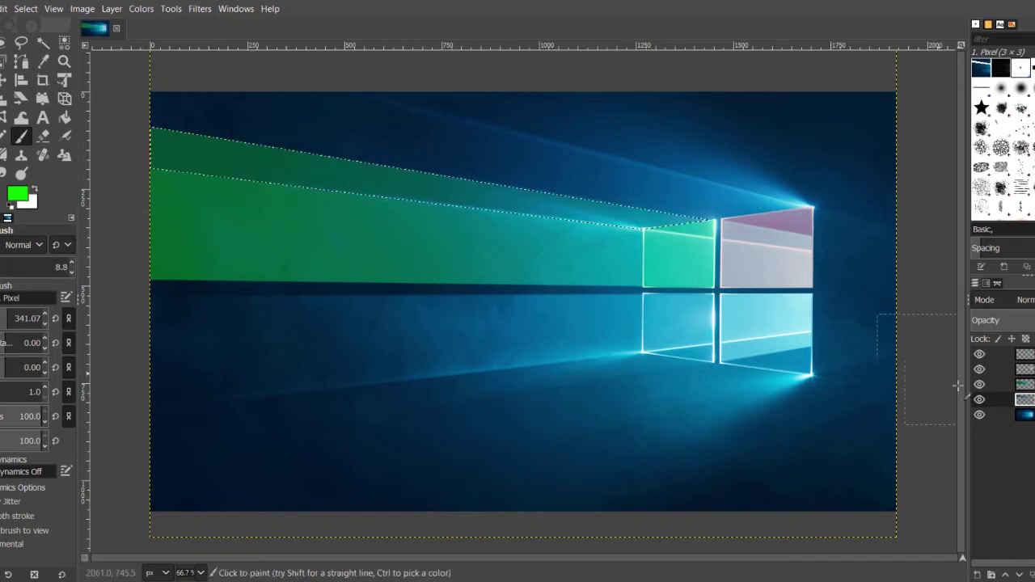
key("ctrl+shift+a")
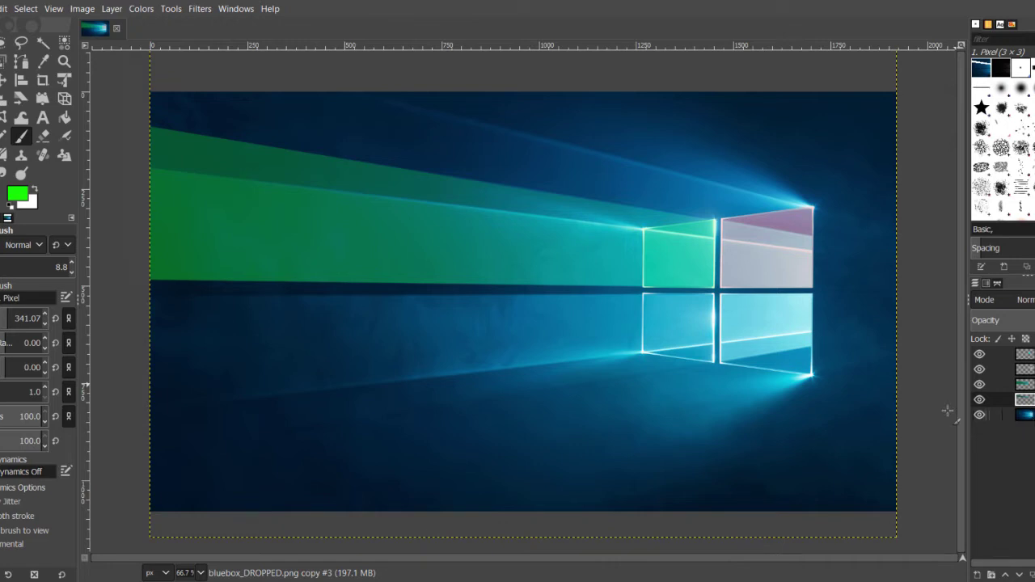
Step: Duplicate the original wallpaper layer for the next ray, with Free Select active at 200% zoom
left_click(201, 573)
left_click(201, 460)
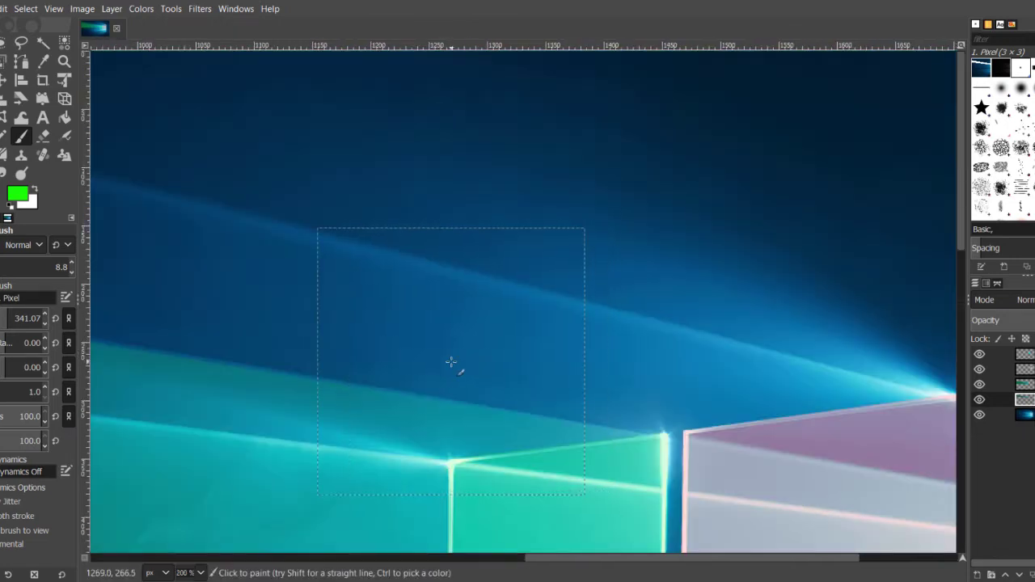
left_click(22, 43)
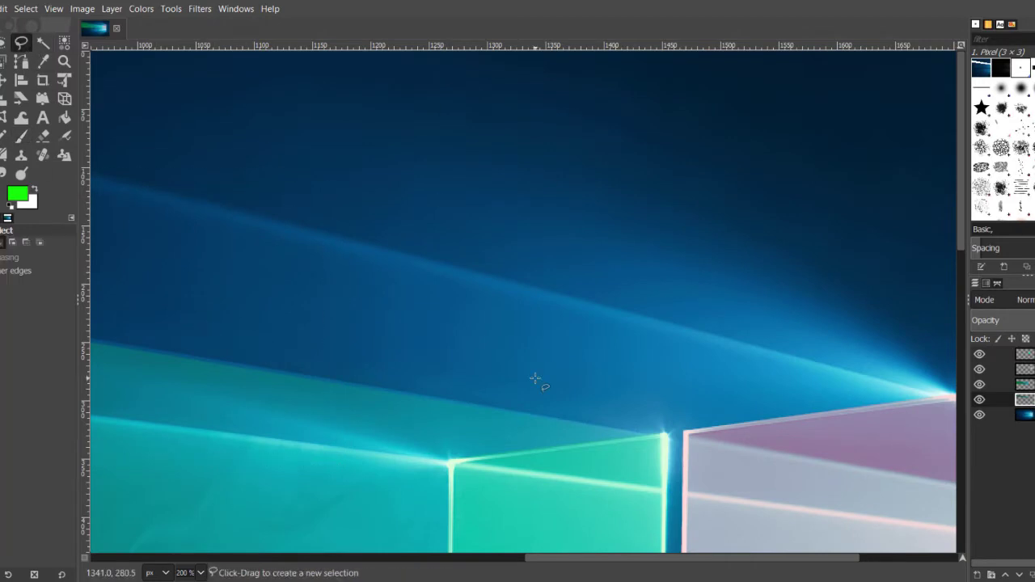
left_click(1027, 415)
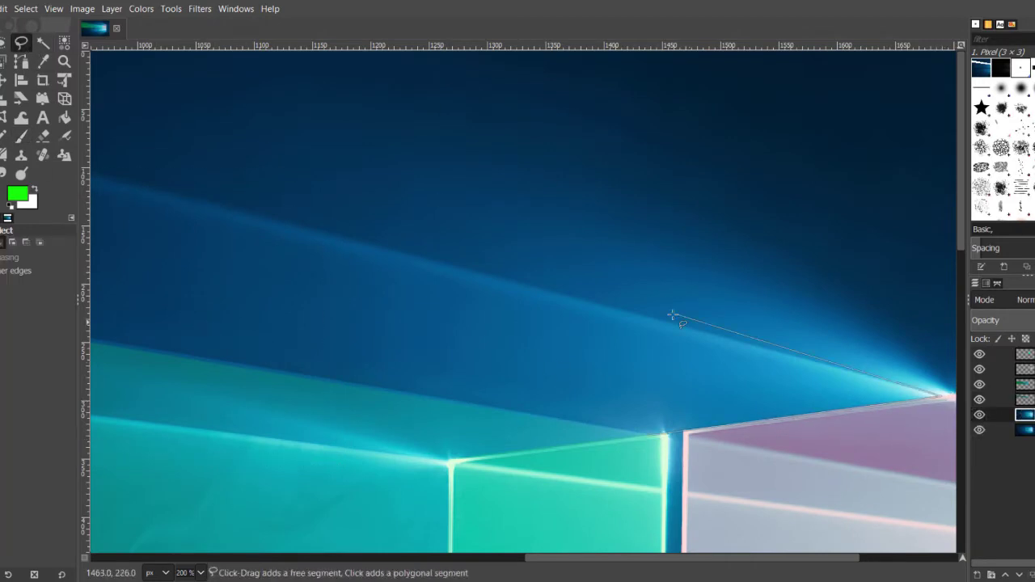
Step: Outline the wide ray above the green beams up to the red pane's upper edge with Free Select, and cut it from the layer copy
scroll(673, 314, "left", 13)
left_click(693, 51)
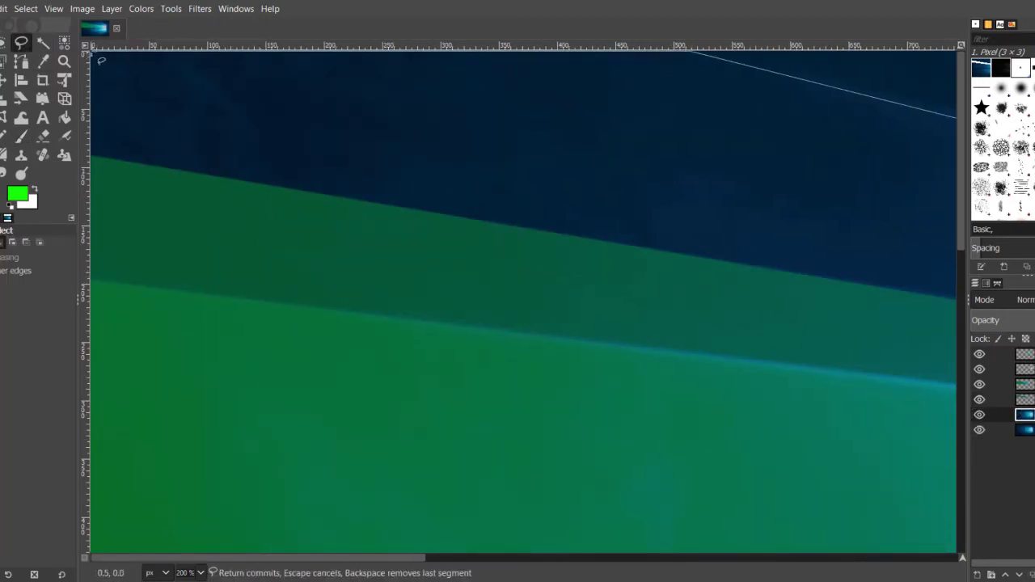
left_click(92, 53)
left_click(92, 154)
scroll(598, 307, "right", 15)
left_click(472, 437)
scroll(469, 429, "left", 15)
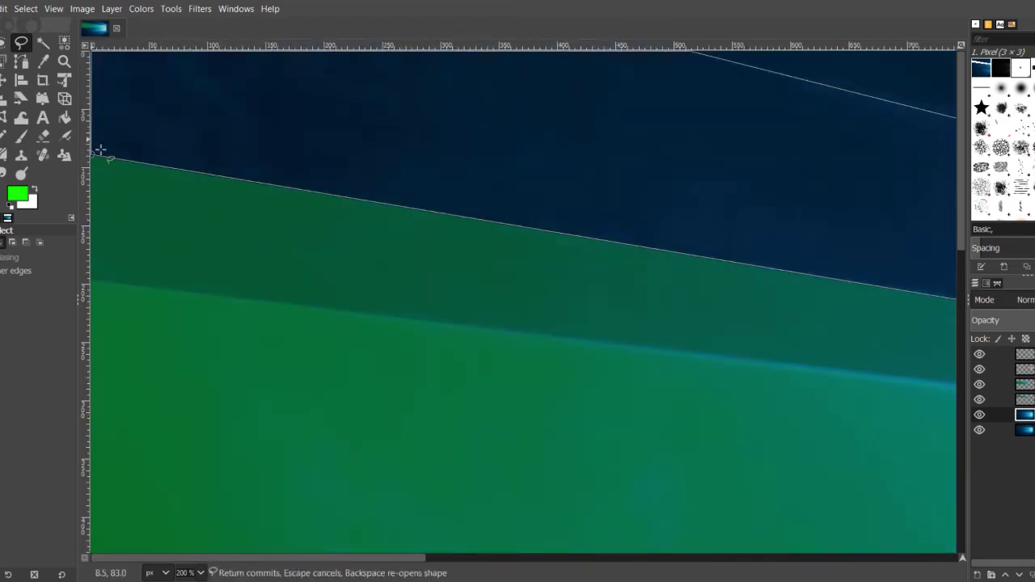
key("Return")
key("ctrl+x")
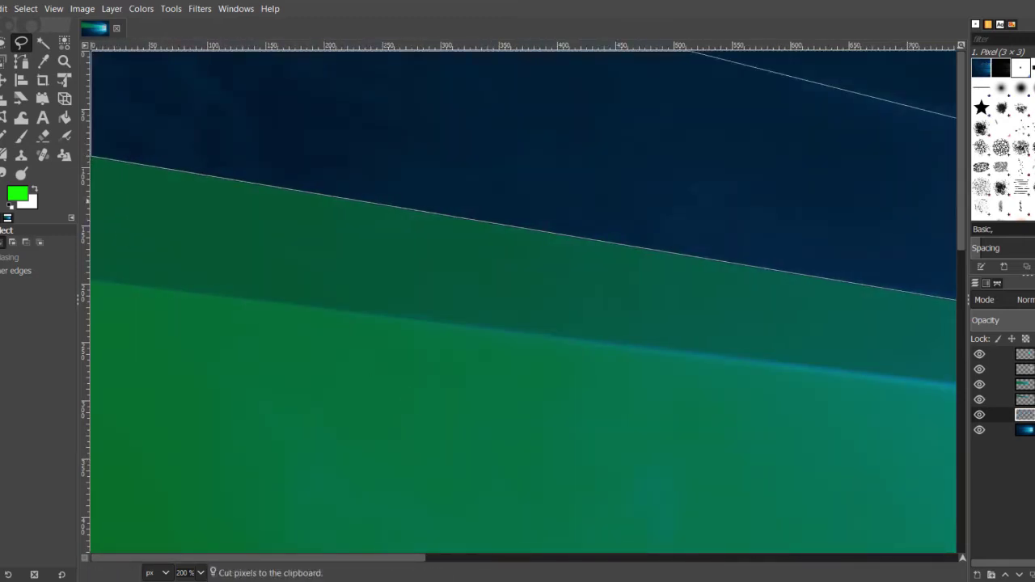
Step: Set the foreground colour to red and tint the wide upper ray with the 341.07 Paintbrush at 8.8 opacity
left_click(18, 194)
left_click(155, 272)
left_click(148, 313)
left_click(201, 573)
left_click(200, 497)
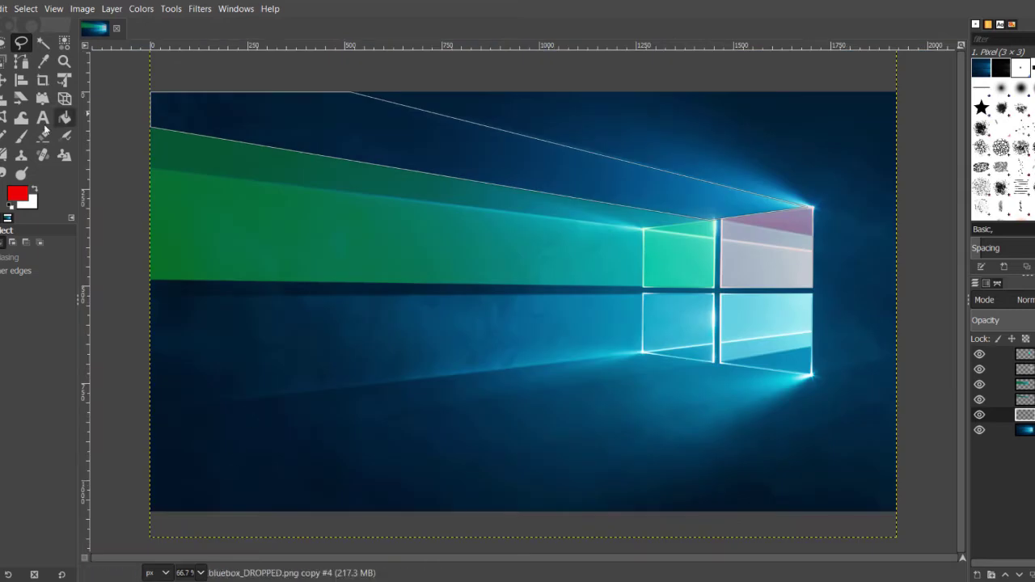
left_click(22, 136)
mouse_move(554, 160)
left_mouse_down()
mouse_move(208, 87)
mouse_move(202, 113)
left_mouse_up()
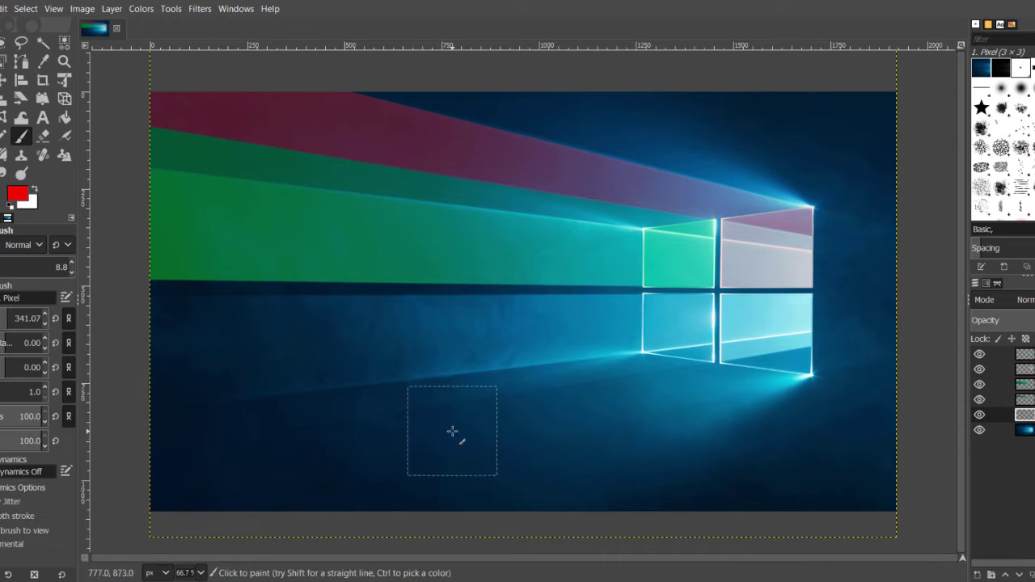
Step: Toggle the visibility of the tinted layers to check them, and link the three beam layers
left_click(980, 399)
left_click(979, 385)
left_click(980, 370)
left_click(980, 370)
left_click(979, 415)
left_click(979, 415)
left_click(980, 399)
left_click(979, 385)
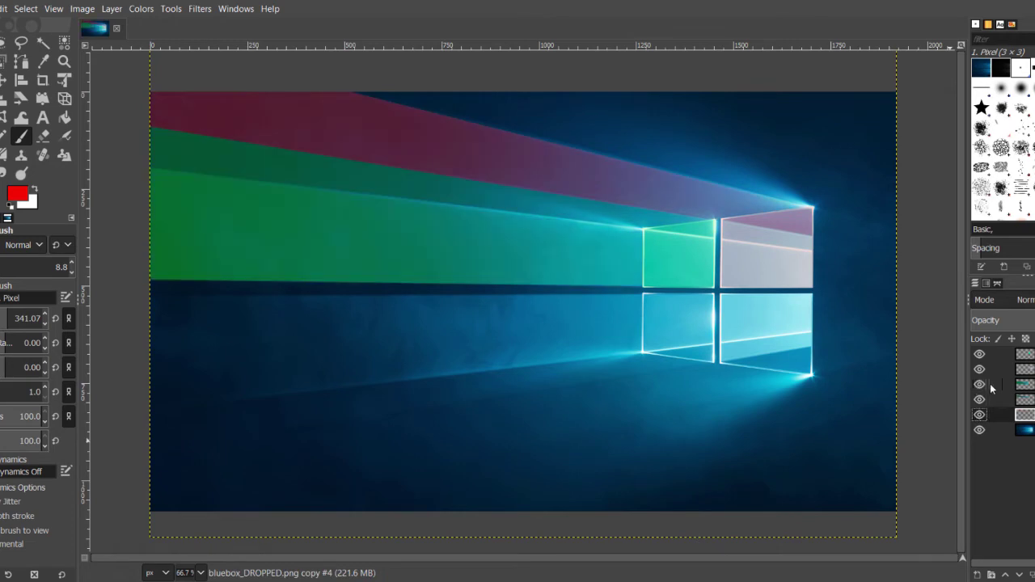
Step: Duplicate the original wallpaper layer and switch to Free Select near the lower-left window pane
left_click(1032, 430)
left_click(200, 572)
left_click(198, 459)
left_click(1032, 575)
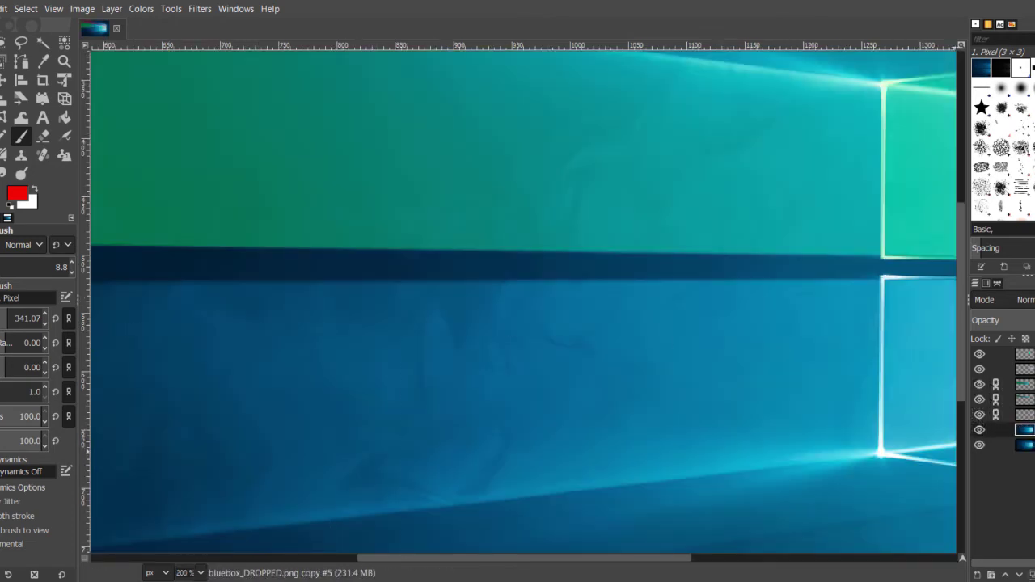
left_click_drag(526, 558, 692, 558)
key("f")
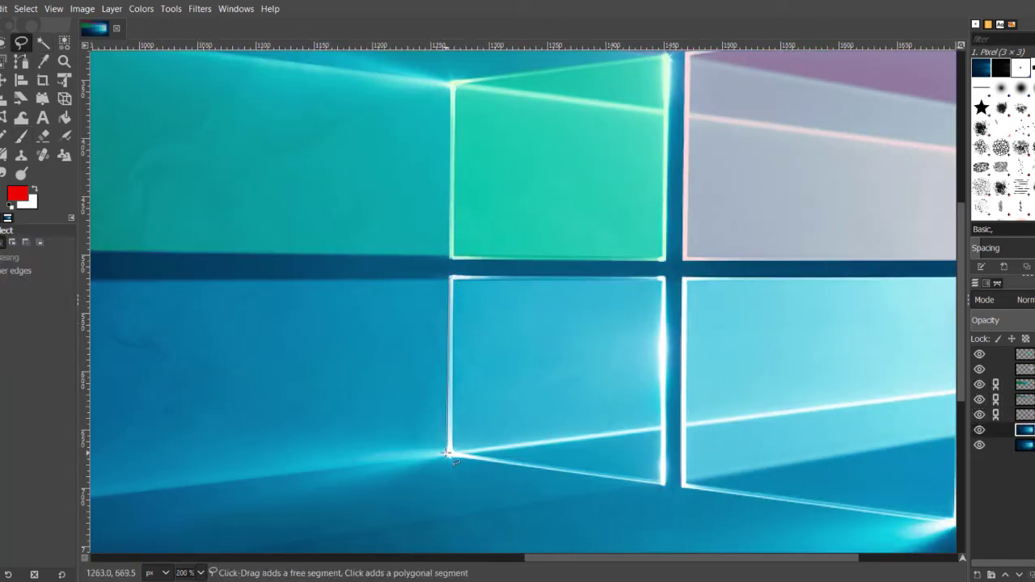
Step: Outline the lower-left window pane along its frame at 400% zoom, and cut it from the layer copy
left_click(447, 453)
key("3")
left_click(806, 417)
scroll(806, 127, "up", 3)
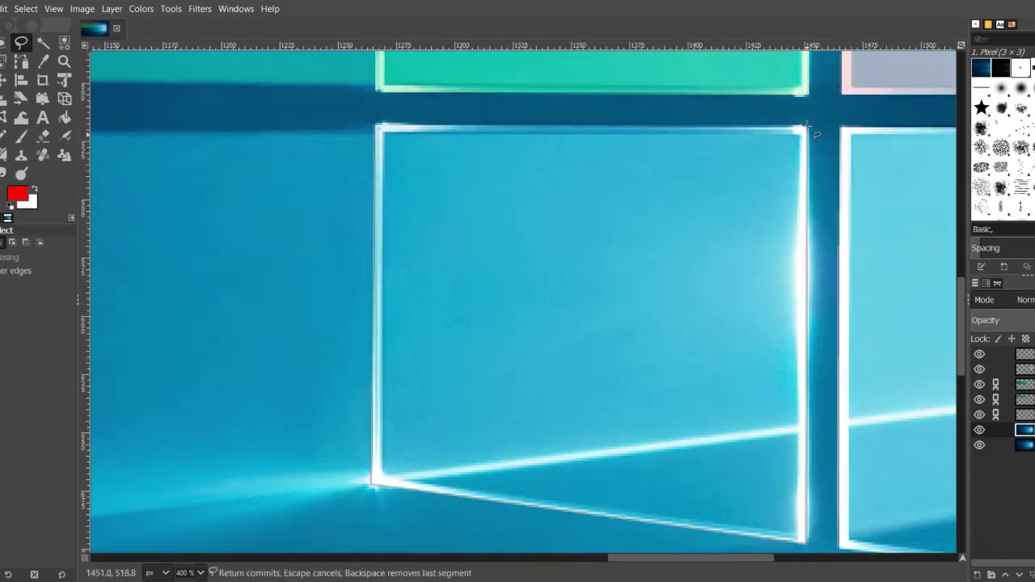
left_click(809, 127)
left_click(374, 124)
key("ctrl+x")
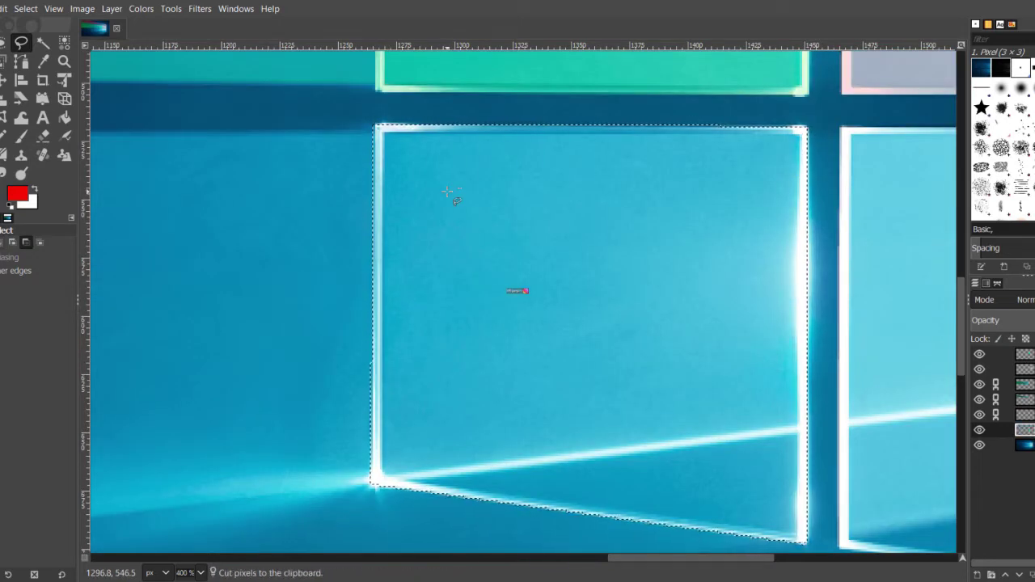
Step: Set the foreground colour to yellow and tint the lower-left pane with the Paintbrush at 34.1 opacity
left_click(23, 136)
left_click(17, 194)
left_click(77, 236)
left_click(147, 312)
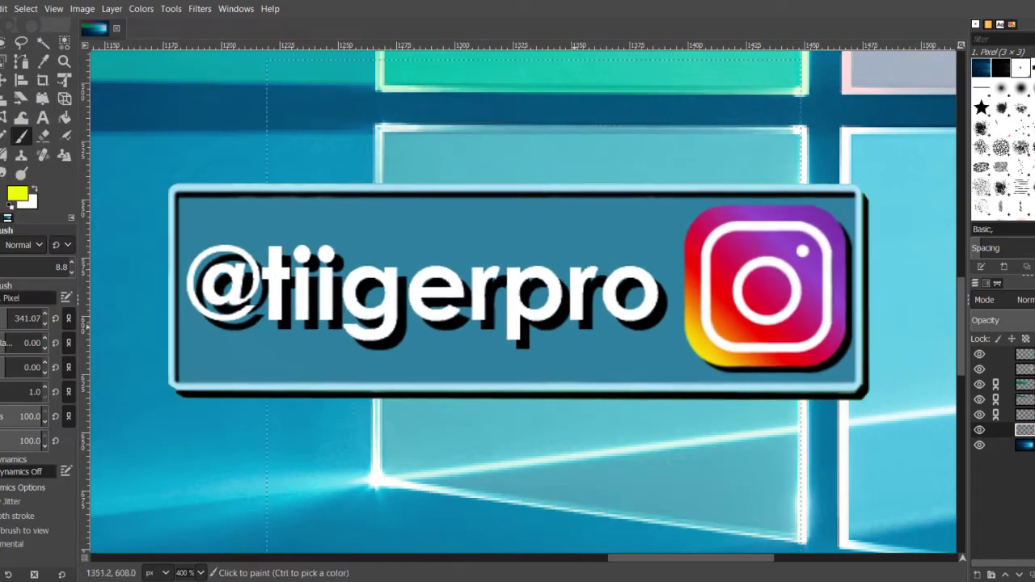
Step: Hide the three linked beam layers to examine the pane tints at 66.7% zoom, and show them again
left_click(200, 573)
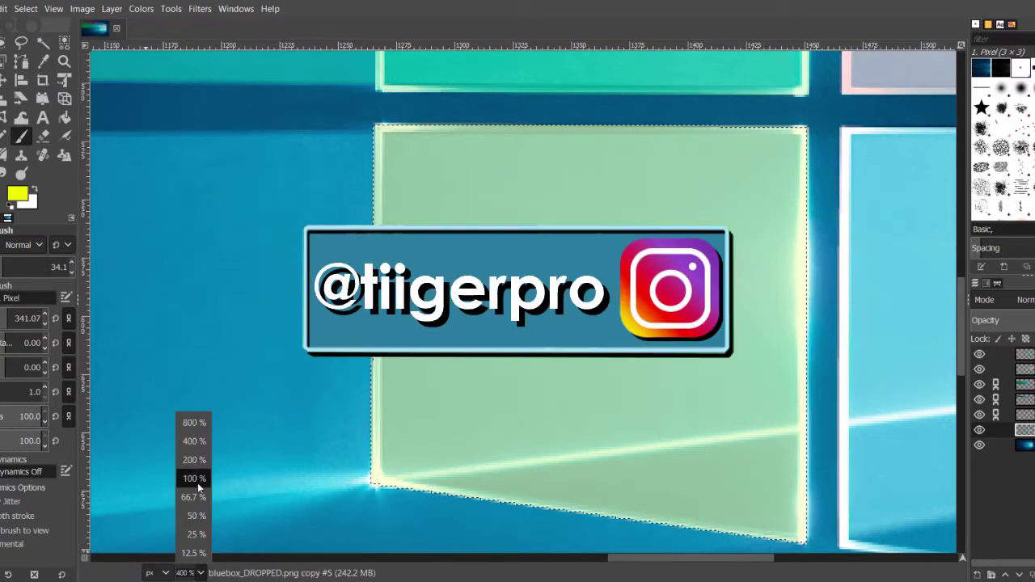
left_click(199, 495)
left_click(979, 415)
left_click(979, 399)
left_click(980, 384)
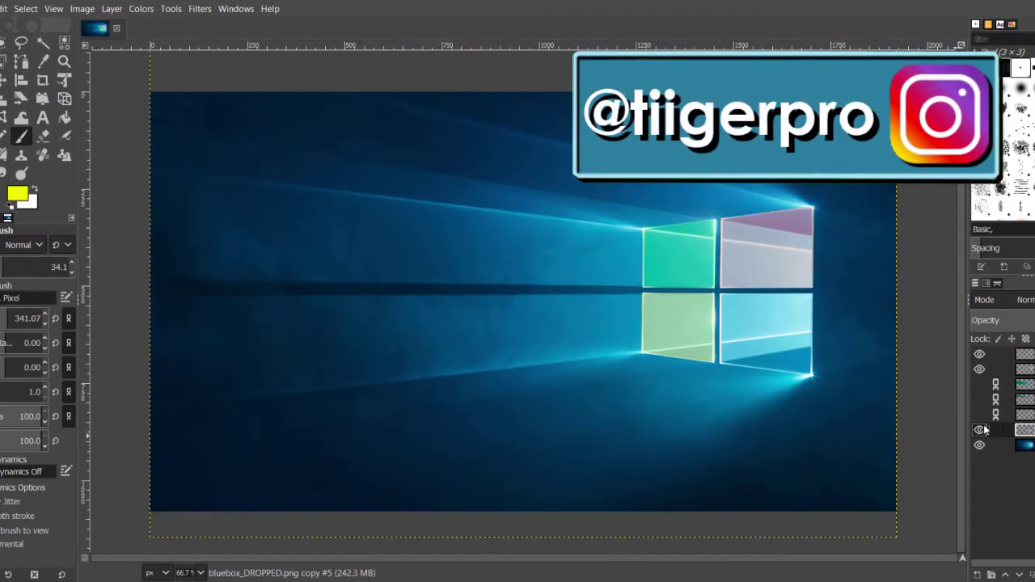
left_click(979, 415)
left_click(979, 399)
left_click(979, 384)
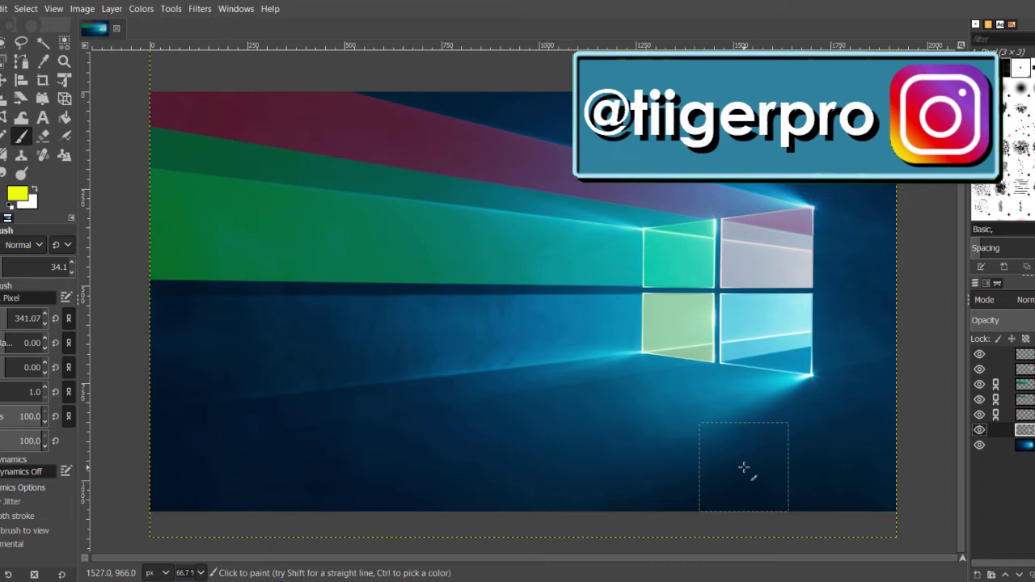
Step: Duplicate the original wallpaper layer and switch to Free Select beside the yellow pane at 400% zoom
left_click(202, 573)
left_click(192, 442)
left_click_drag(509, 558, 721, 558)
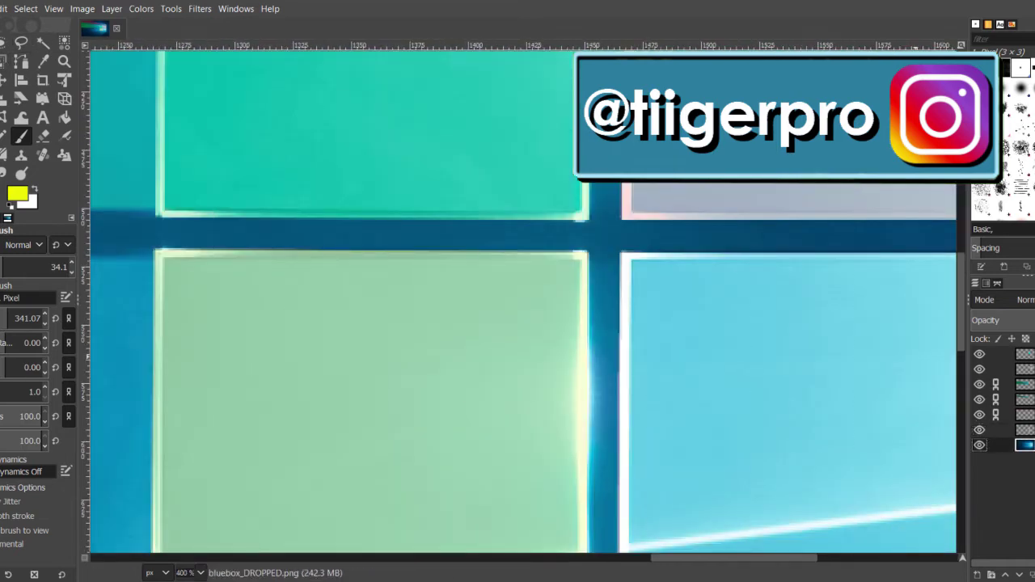
left_click(21, 42)
Step: Outline the beam from the yellow pane to the image's left edge with Free Select, and cut it from the layer copy
left_click(155, 251)
scroll(157, 252, "left", 14)
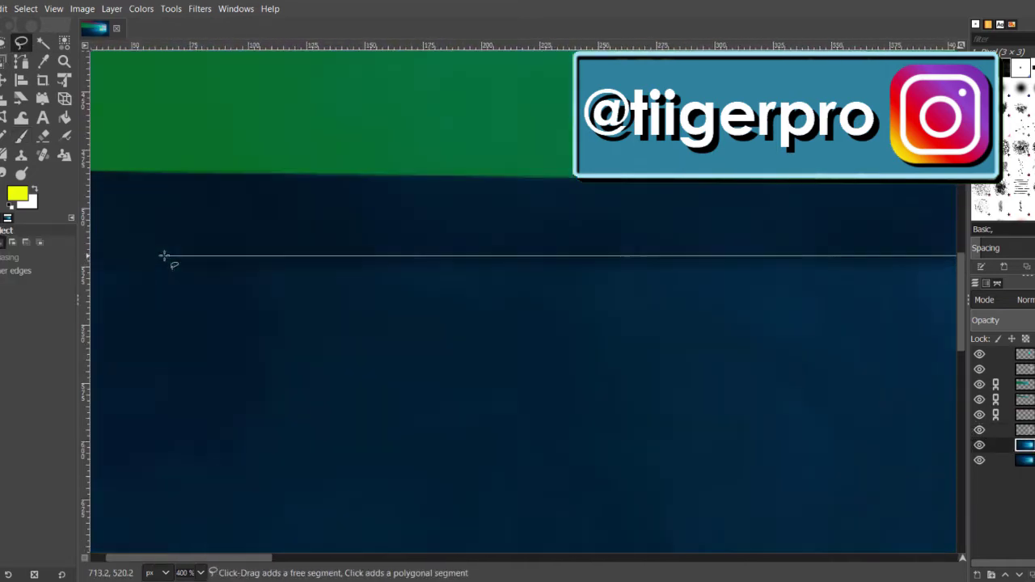
left_click(94, 261)
scroll(94, 275, "down", 4)
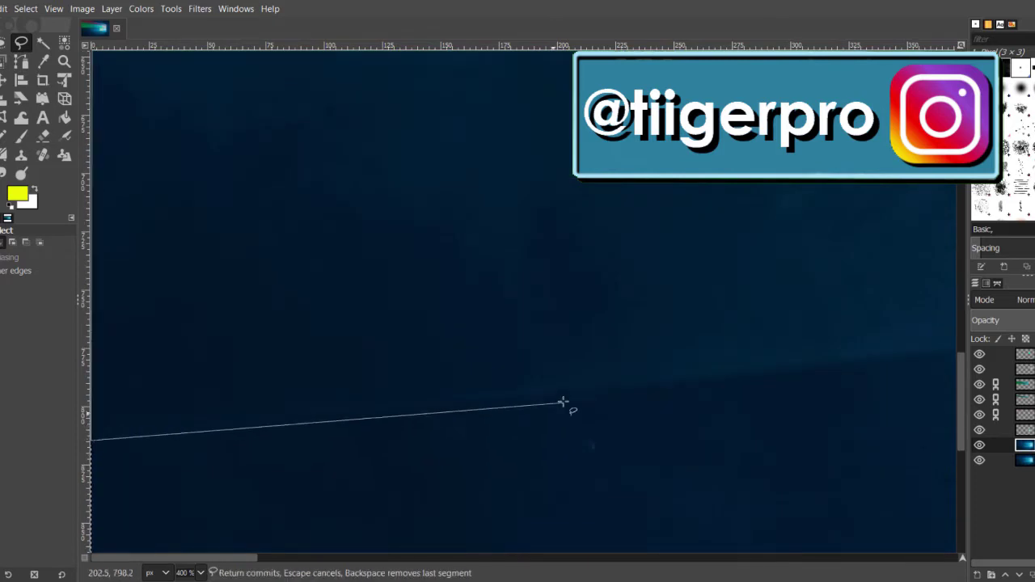
scroll(563, 402, "right", 10)
scroll(563, 396, "up", 5)
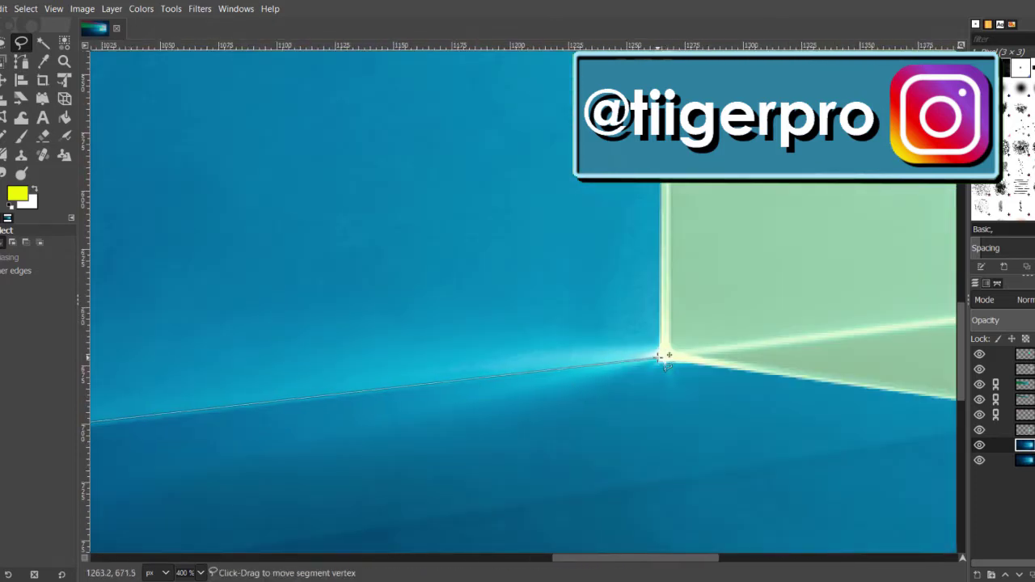
scroll(658, 357, "up", 5)
left_click(661, 250)
left_click(194, 573)
left_click(190, 499)
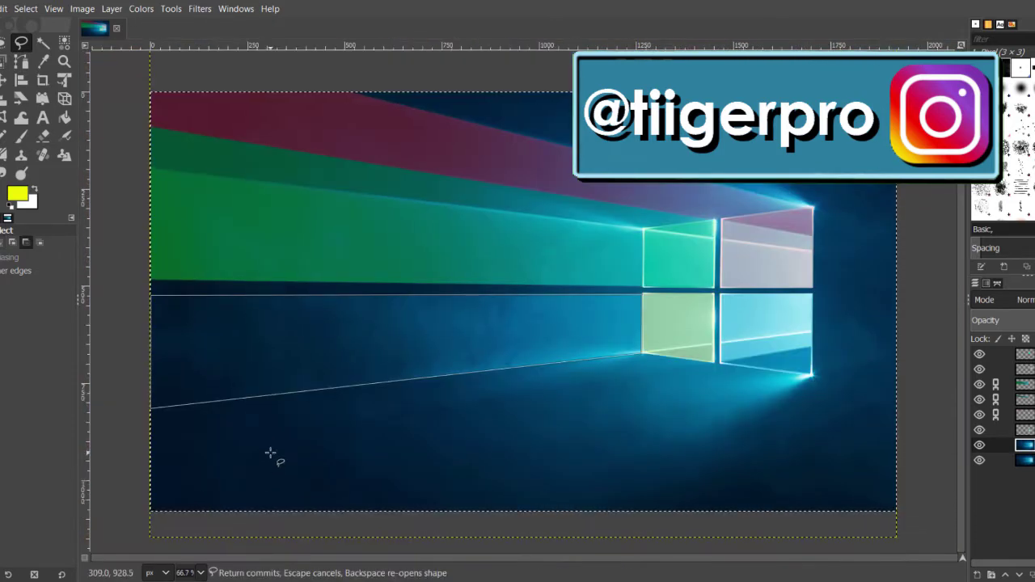
key("Return")
key("ctrl+x")
Step: Tint the beam beside the yellow pane yellow with the 341.07 Paintbrush at 13.5 opacity, and save the image
key("p")
mouse_move(143, 351)
left_mouse_down()
mouse_move(464, 326)
mouse_move(633, 335)
mouse_move(169, 397)
left_mouse_up()
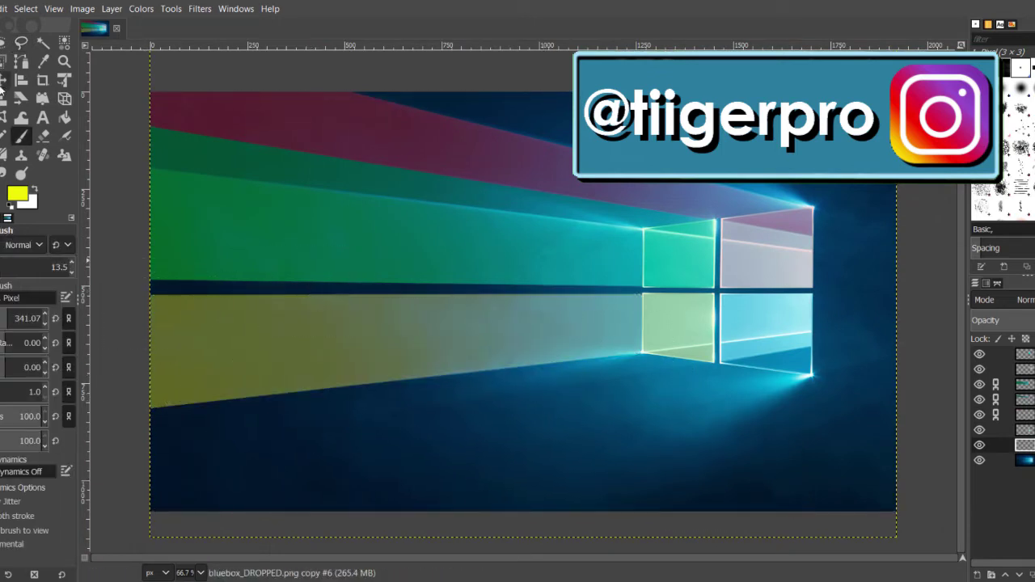
left_click(4, 80)
key("ctrl+s")
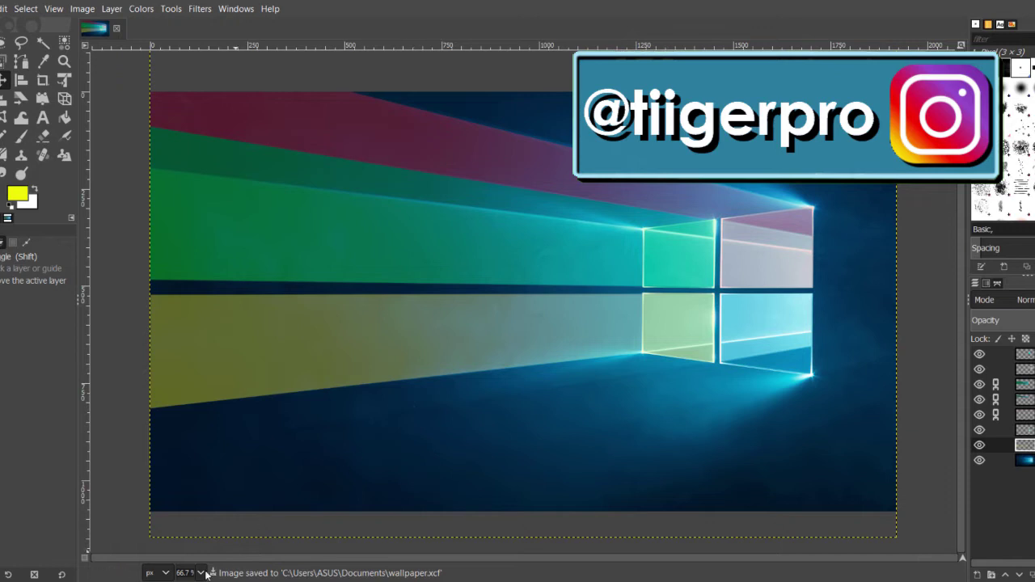
Step: Duplicate the original wallpaper layer, and raise the yellow beam's layer and link it with the other beam layers
left_click(194, 441)
scroll(530, 364, "down", 7)
scroll(530, 364, "right", 10)
left_click(23, 44)
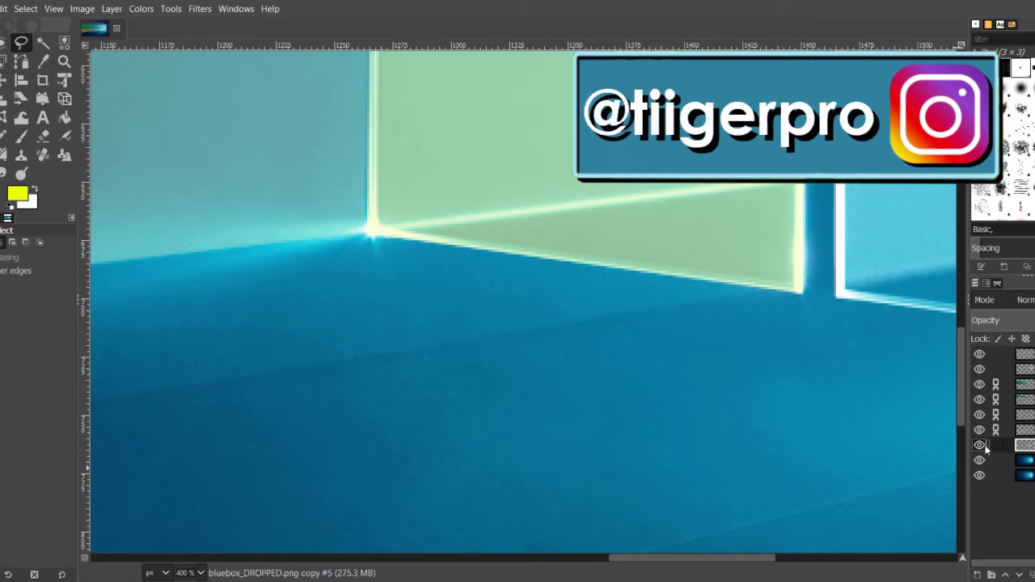
Step: Outline the narrow ray below the yellow beam and pane with Free Select, cut it from the layer copy, and save the image
scroll(620, 316, "down", 4)
scroll(486, 356, "left", 12)
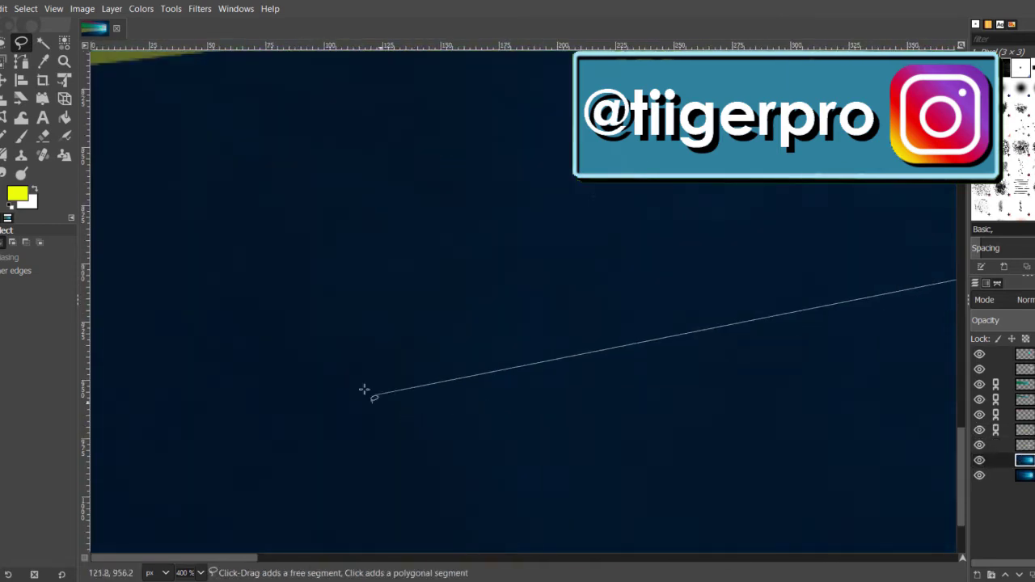
scroll(202, 385, "up", 1)
scroll(201, 386, "down", 1)
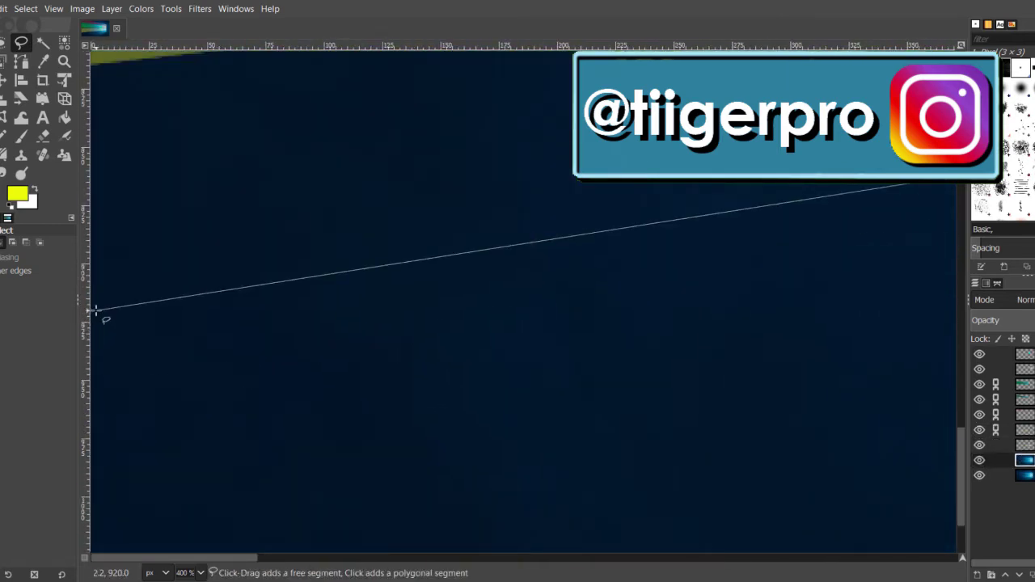
left_click(91, 314)
scroll(92, 314, "up", 1)
left_click(92, 195)
scroll(251, 242, "right", 13)
scroll(258, 287, "up", 1)
scroll(474, 161, "up", 3)
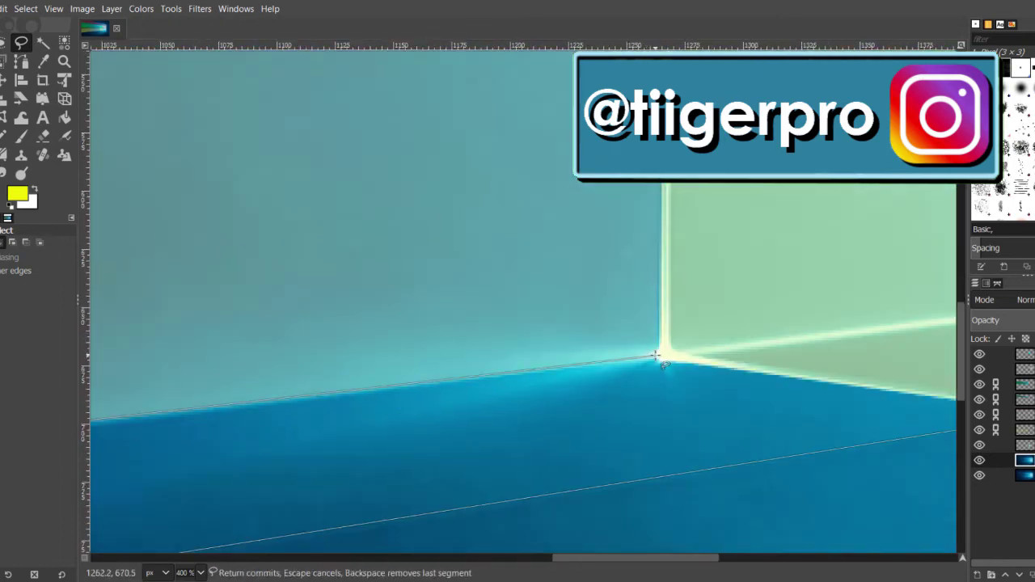
left_click(660, 356)
scroll(710, 379, "down", 1)
scroll(712, 380, "right", 2)
key("Return")
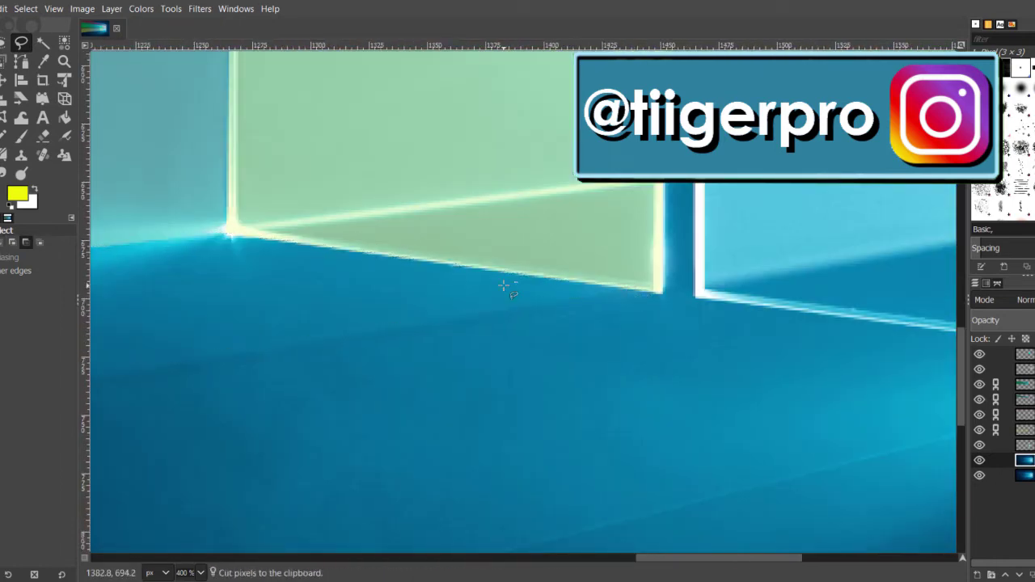
key("ctrl+s")
Step: Tint the narrow lower ray yellow with the 341.07 Paintbrush at 8.2 opacity, clear the selection, and save the image
key("p")
left_click(190, 572)
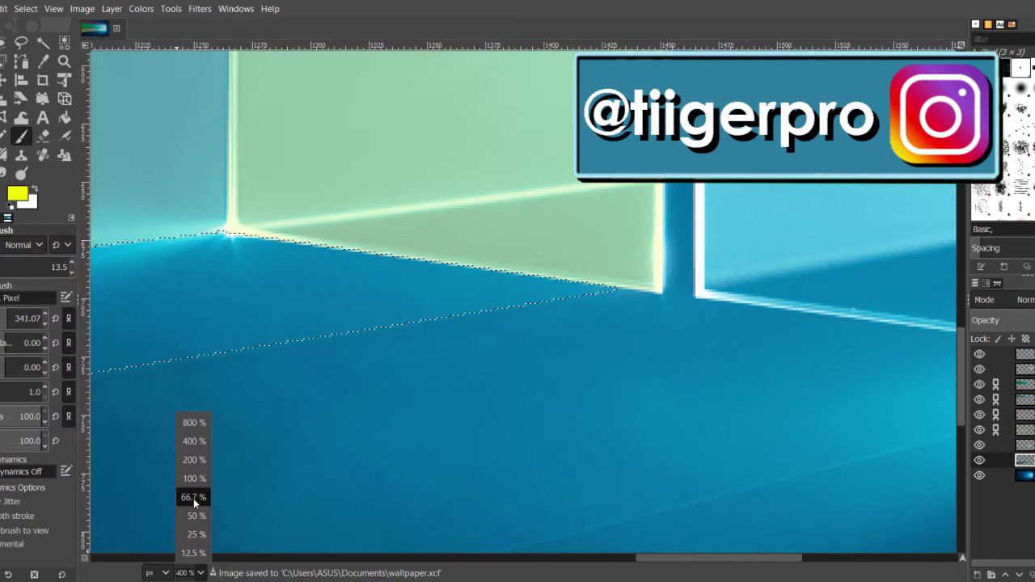
left_click(192, 496)
left_click(2, 267)
mouse_move(231, 425)
left_mouse_down()
mouse_move(221, 429)
mouse_move(573, 392)
left_mouse_up()
key("ctrl+z")
key("ctrl+i")
left_click(1025, 474)
key("ctrl+s")
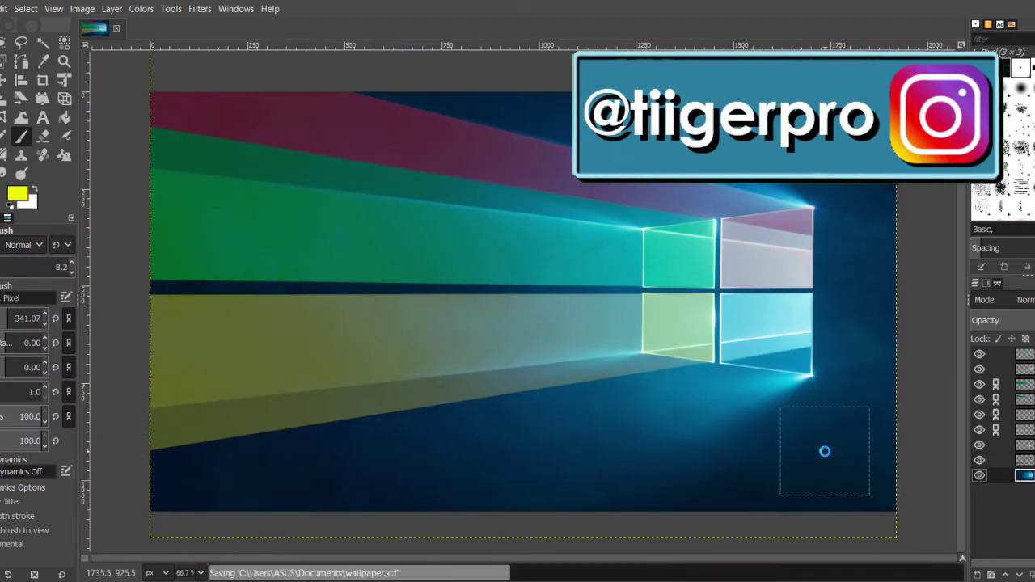
key("m")
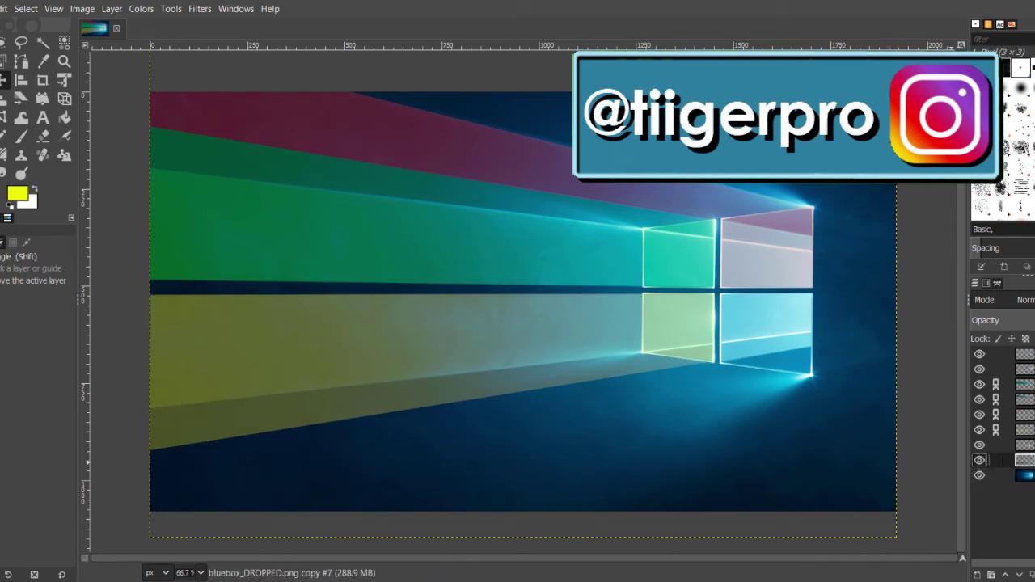
Step: Link the narrow lower ray's layer with the other beam layers and check the layers by hiding and showing them
left_click(995, 445)
left_click(979, 445)
left_click(980, 430)
left_click(979, 415)
left_click(979, 400)
left_click(979, 385)
left_click(979, 446)
left_click(979, 430)
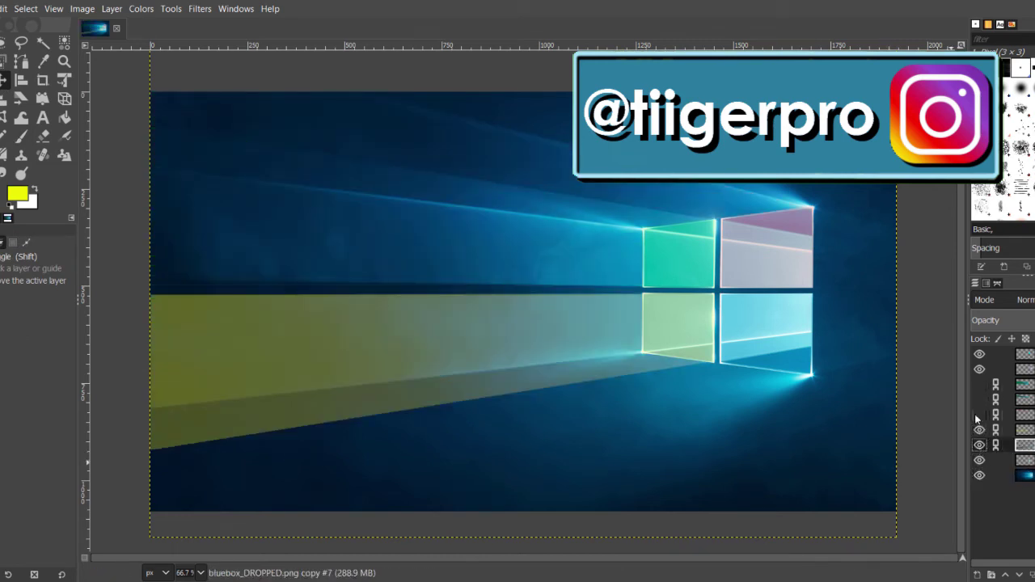
left_click(979, 475)
left_click(979, 474)
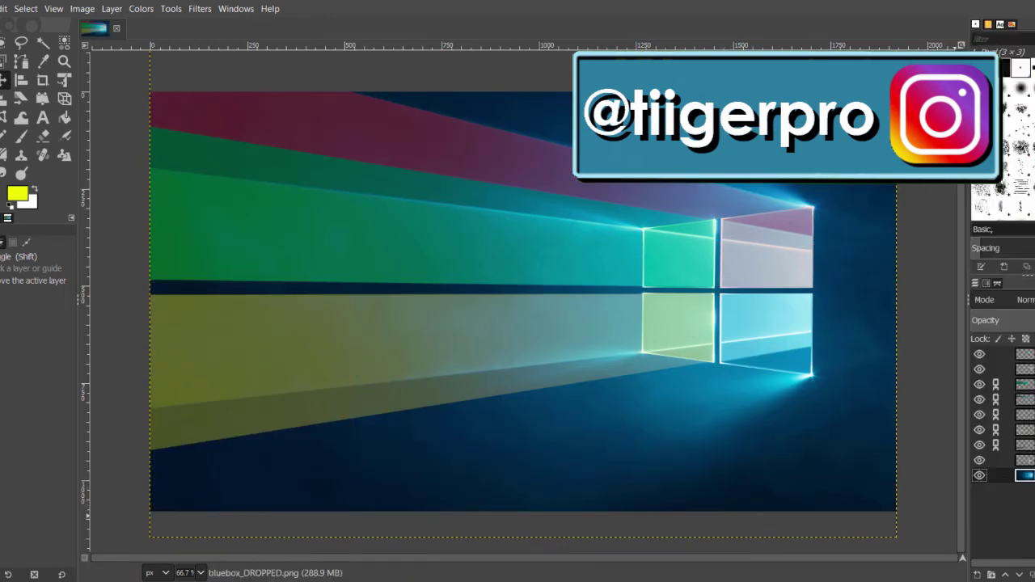
Step: Check the linked beam layers by hiding and showing each of them, and save the image
left_click(977, 430)
left_click(979, 415)
left_click(979, 399)
left_click(979, 385)
left_click(978, 399)
left_click(977, 384)
left_click(977, 415)
left_click(977, 430)
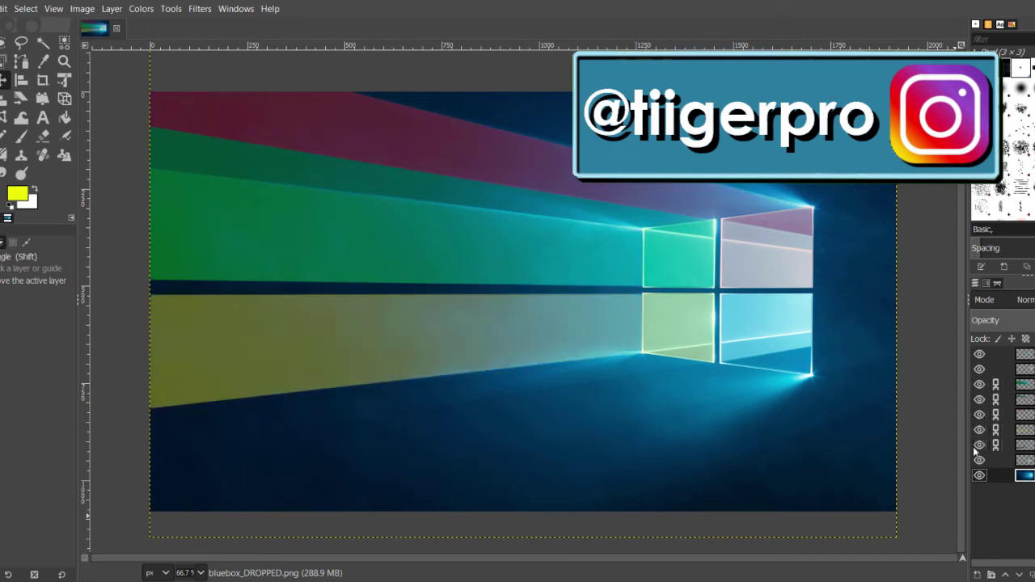
key("ctrl+s")
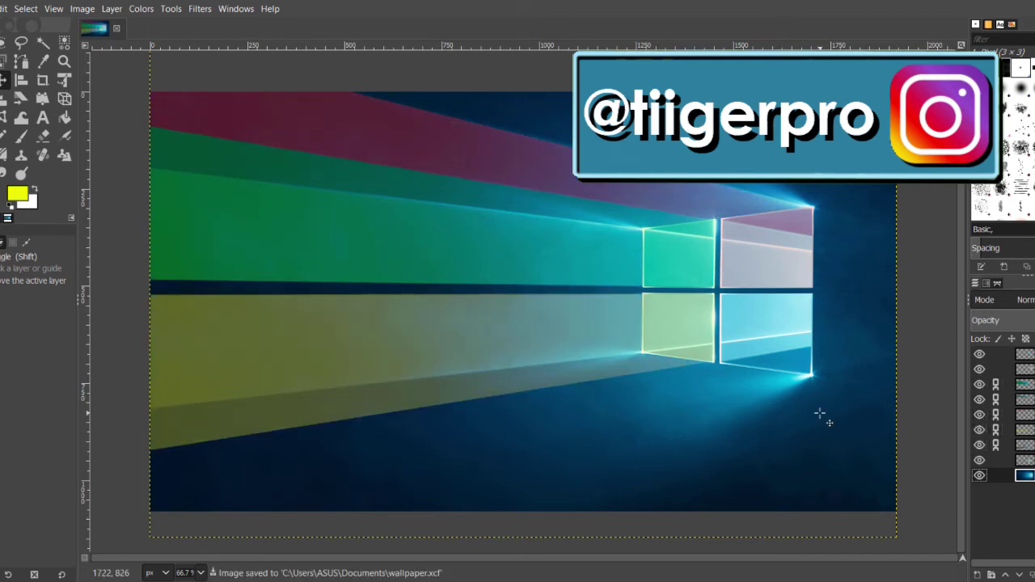
Step: Export the recoloured wallpaper as wallpaper.png in the Documents folder, and save the project
left_click(200, 572)
left_click(192, 497)
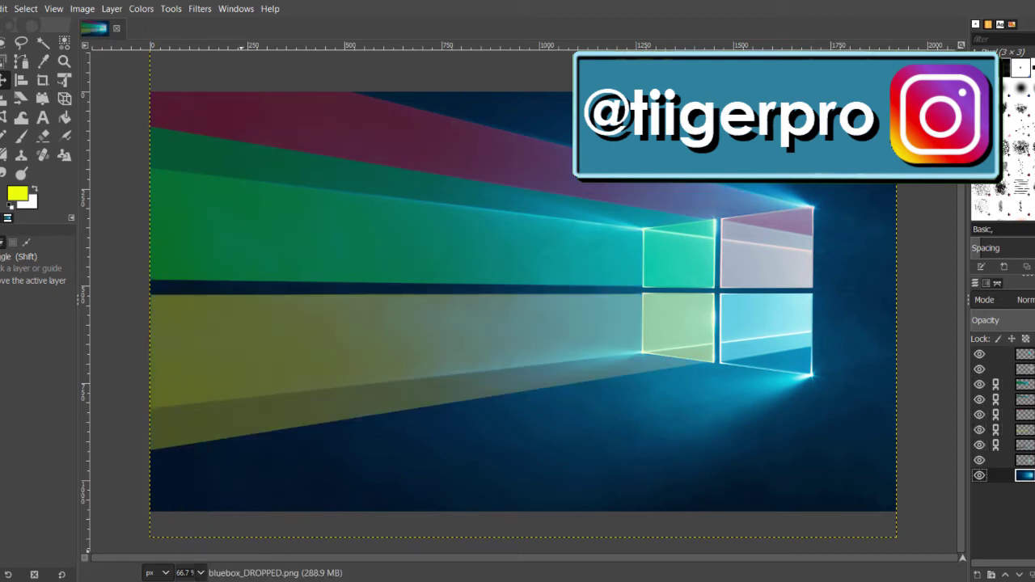
key("shift+ctrl+s")
left_click(806, 559)
left_click(412, 406)
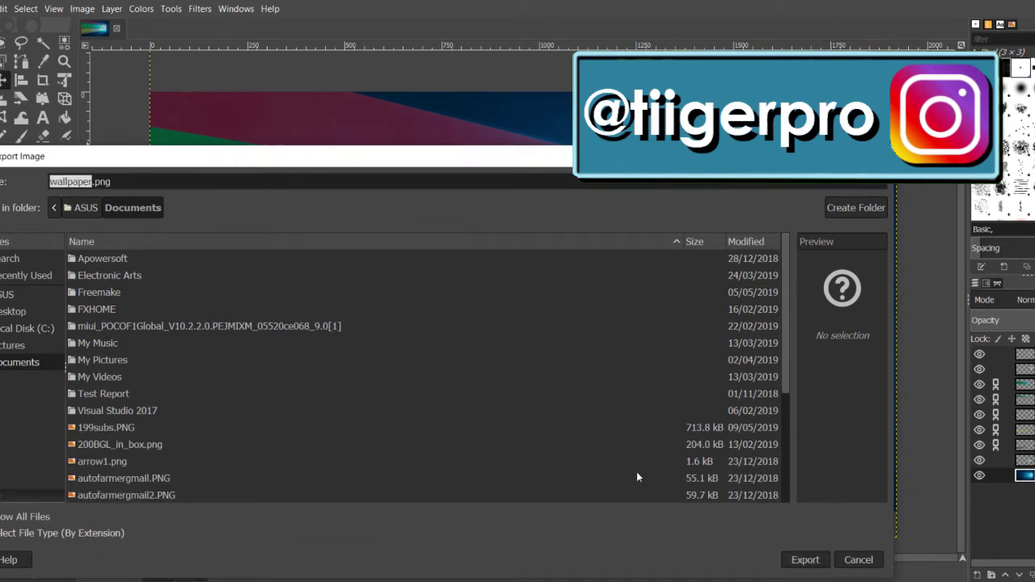
left_click(805, 560)
left_click(547, 430)
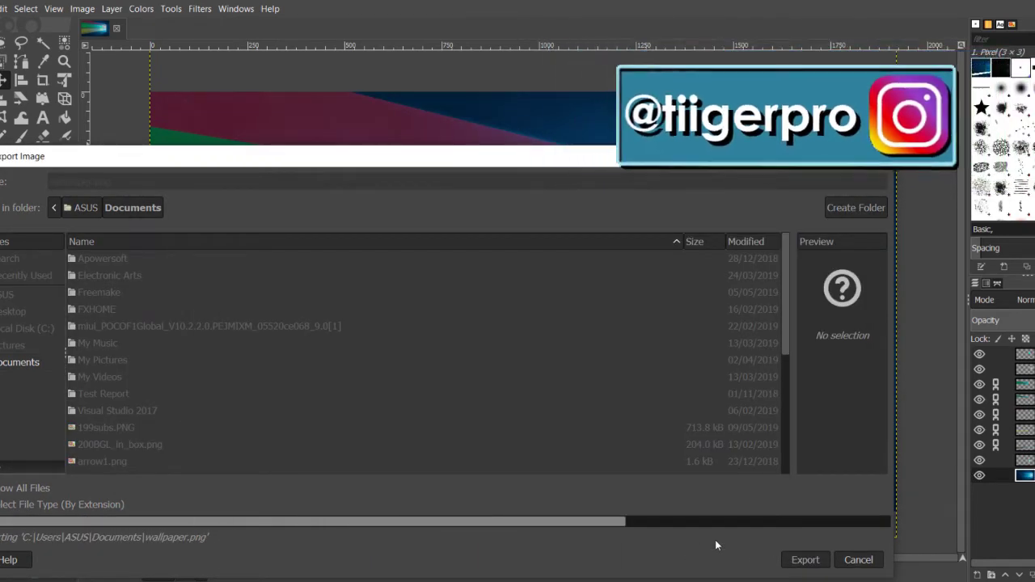
key("ctrl+s")
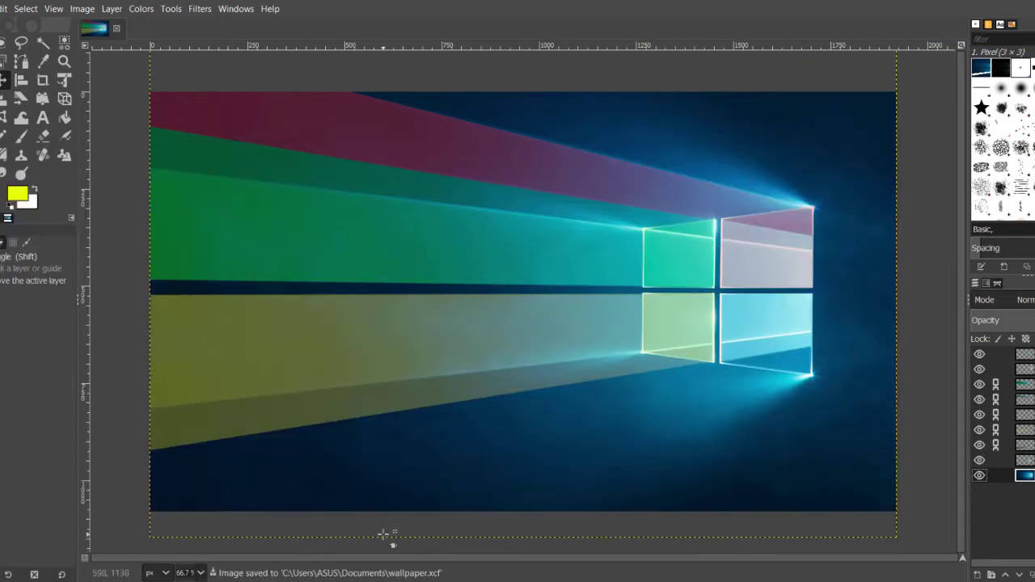
Step: Switch to File Explorer and look through the Transparent items folder for pictures
key("1")
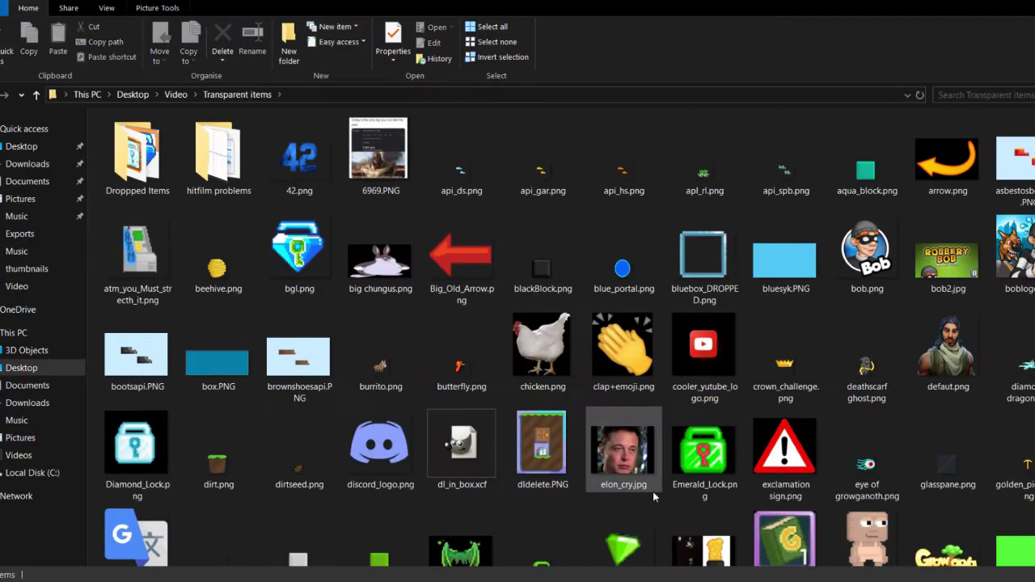
scroll(904, 504, "down", 10)
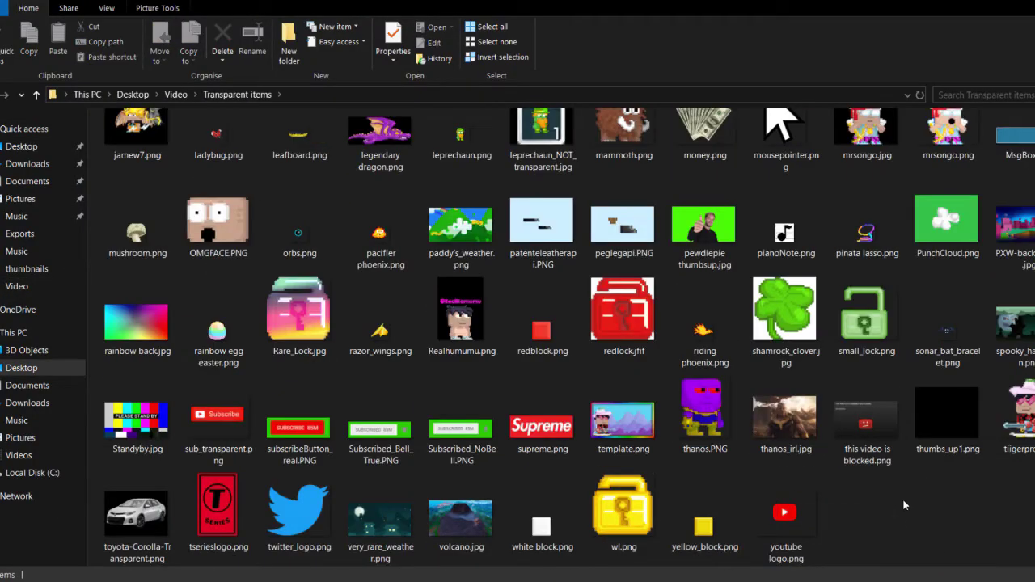
scroll(892, 505, "up", 8)
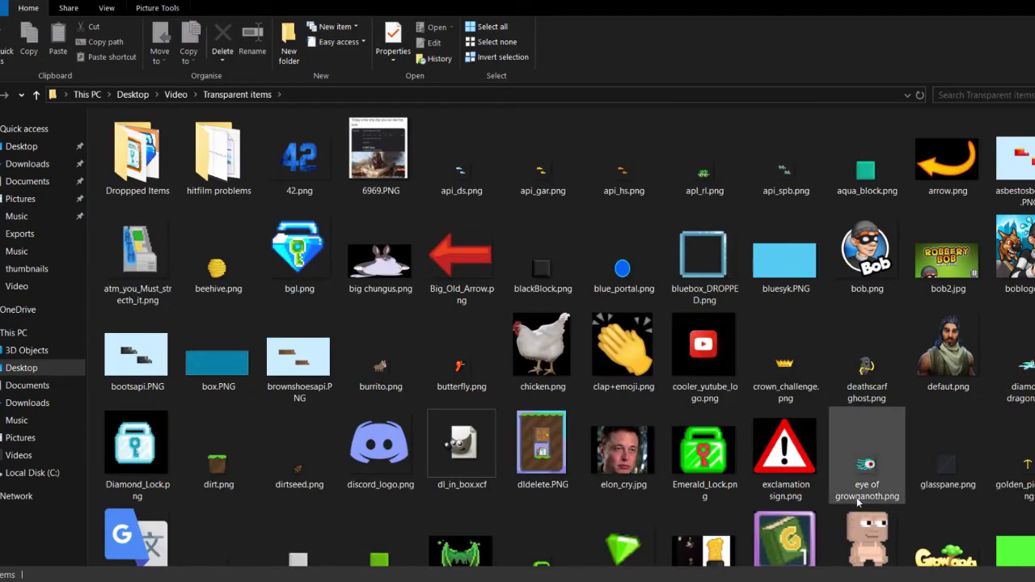
scroll(860, 477, "down", 5)
scroll(801, 515, "down", 3)
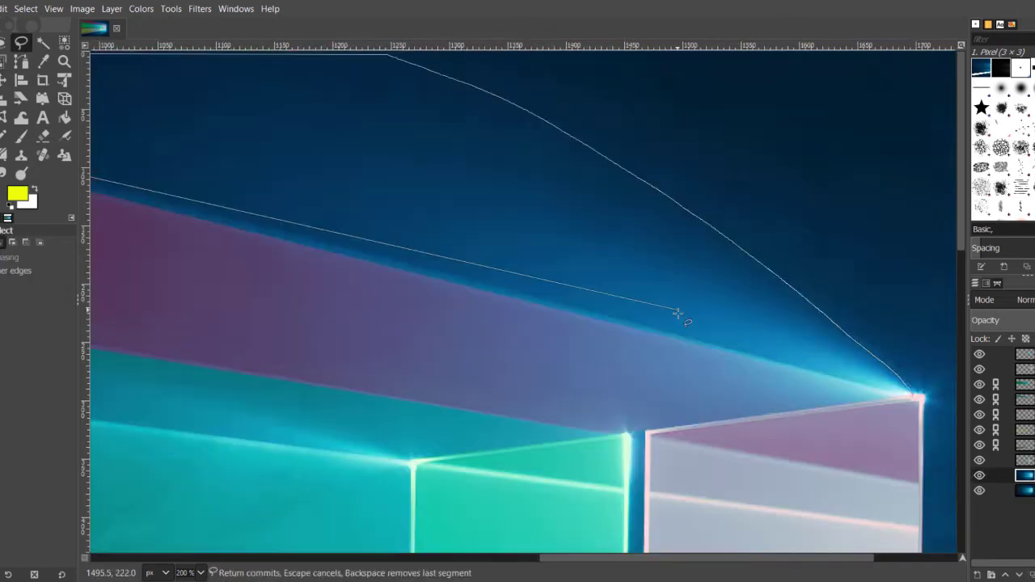
Step: Try tinting the Free Select area of glow above the red beam red with the 341.07 Paintbrush at 8.2 opacity
key("Return")
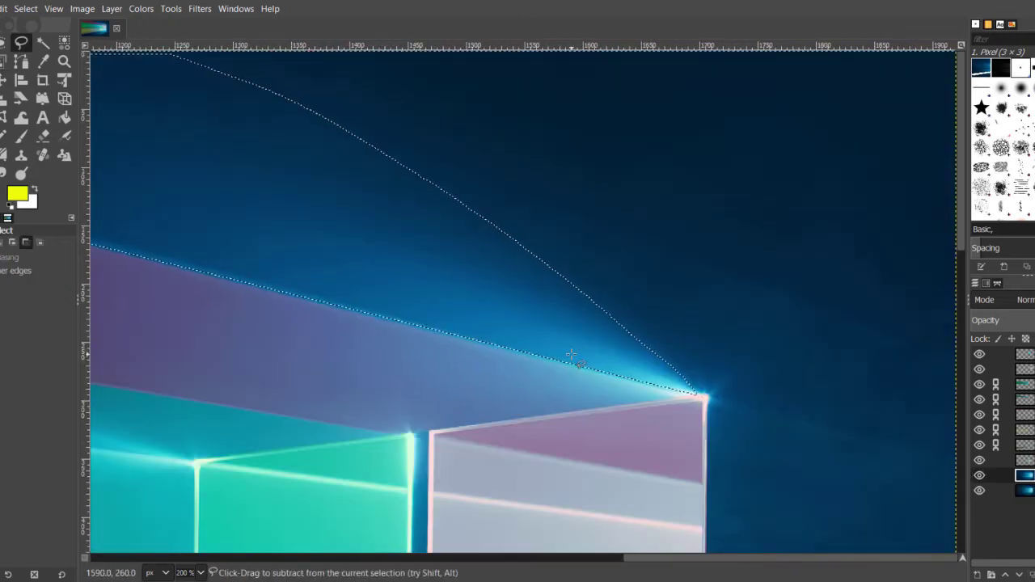
left_click(17, 193)
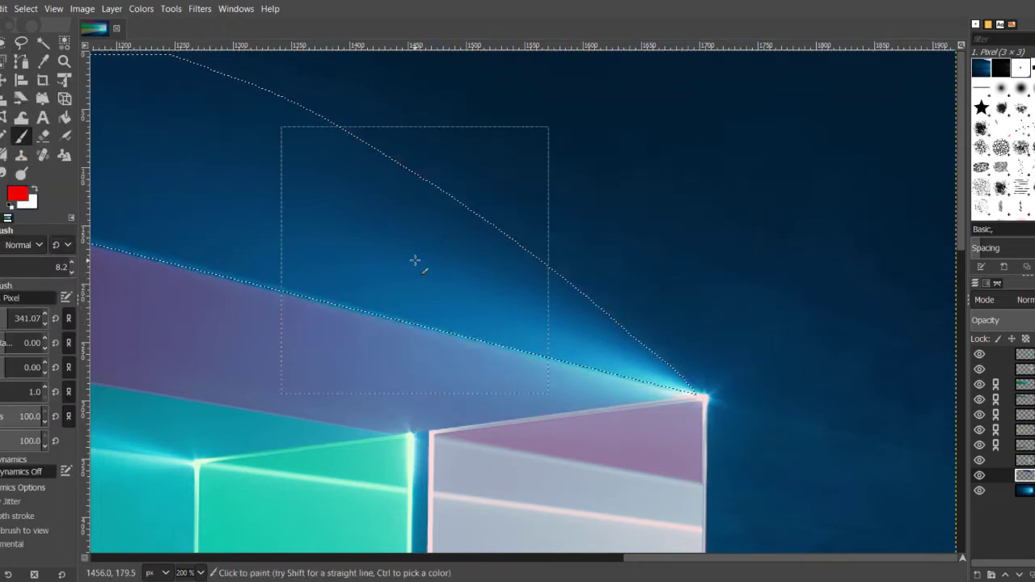
left_click_drag(415, 261, 194, 279)
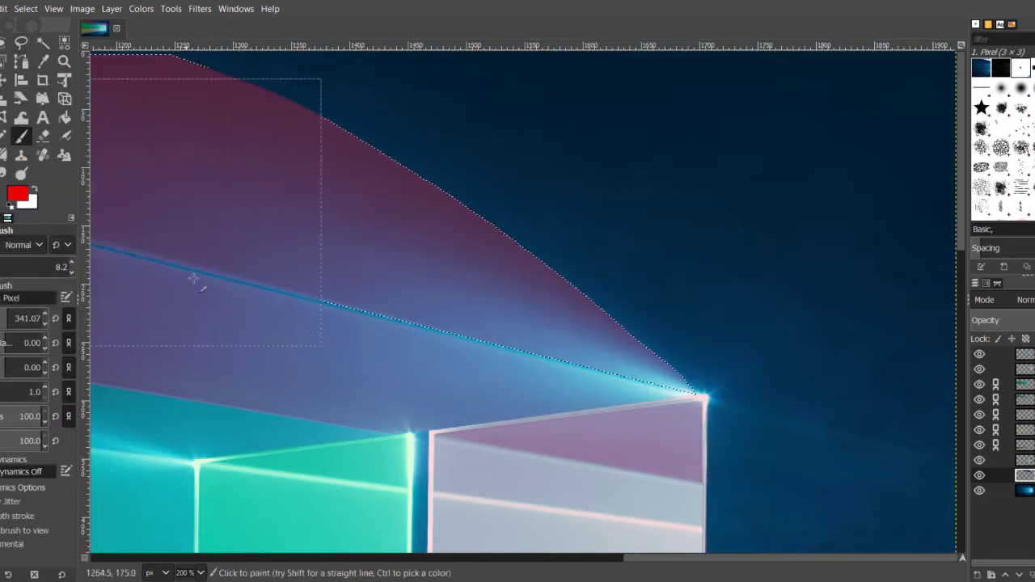
left_click(200, 573)
left_click(194, 495)
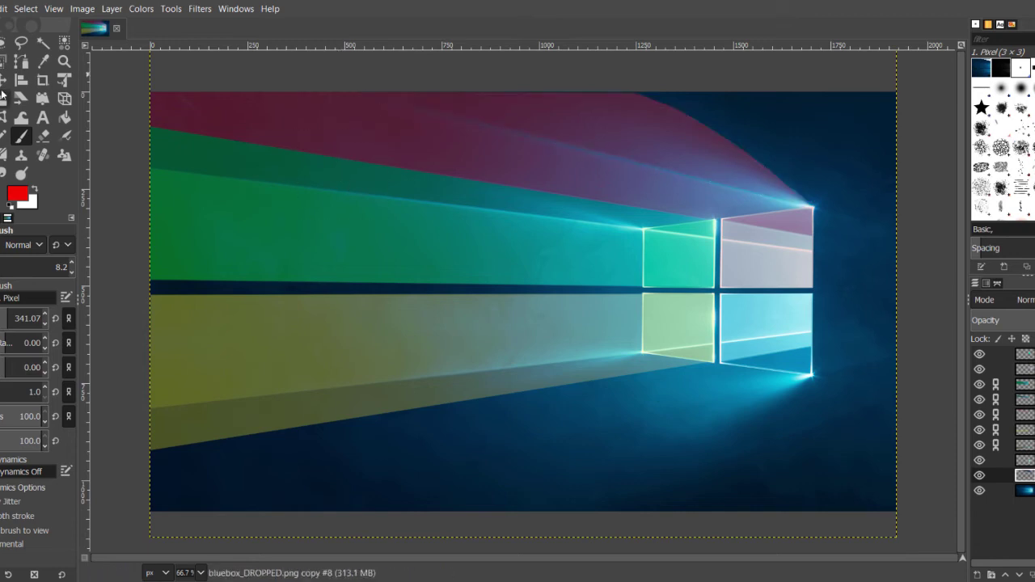
Step: Compare the image with and without the red glow layer, and delete that layer
left_click(2, 83)
left_click(979, 476)
left_click(979, 476)
key("Delete")
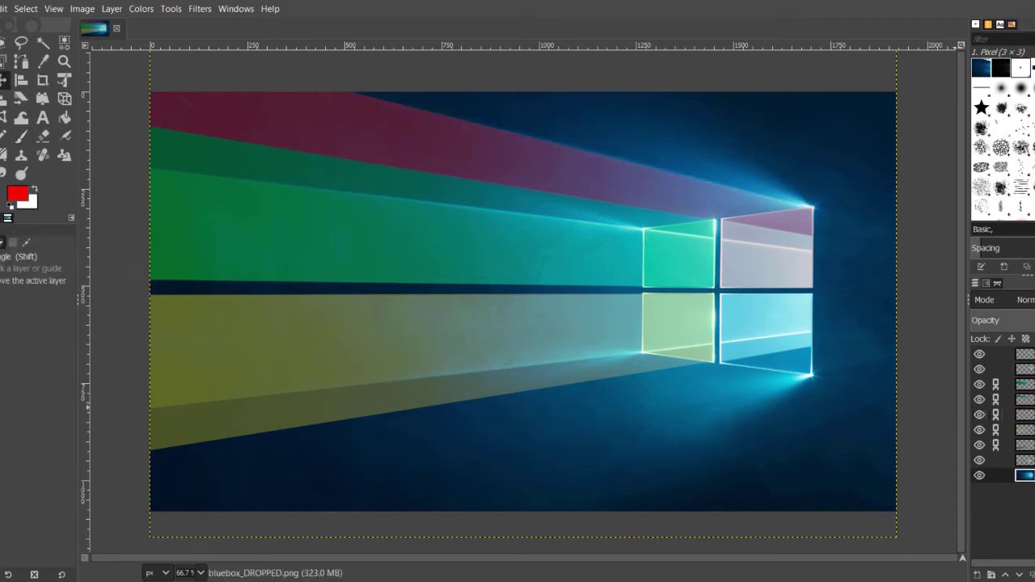
Step: Try moving the layers on the canvas, undo the moves, and save the image
left_click_drag(633, 186, 356, 286)
key("ctrl+z")
left_click(1026, 415)
left_click_drag(508, 482, 367, 241)
left_click(1025, 476)
key("ctrl+z")
key("ctrl+s")
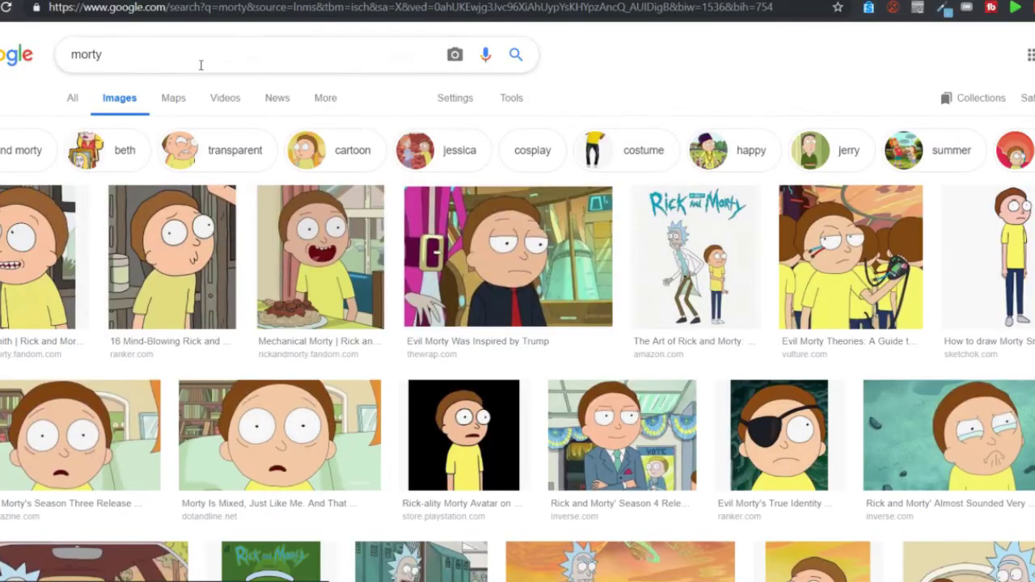
Step: Switch to the Morty image search in Chrome, narrow it to transparent pictures, and preview the full-body and close-up Morty images
left_click(221, 149)
right_click(719, 58)
left_click(720, 58)
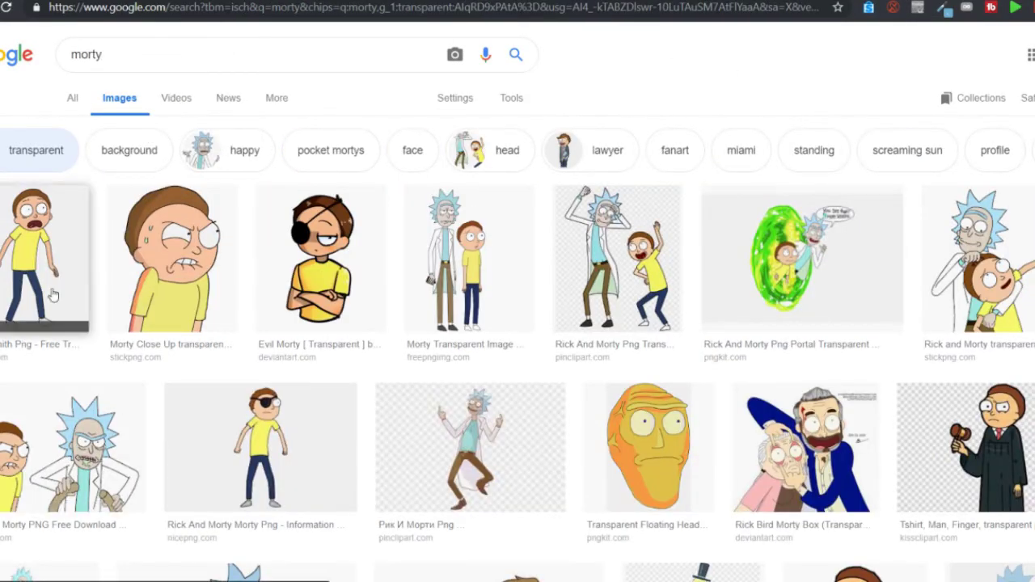
left_click(53, 295)
left_click(173, 63)
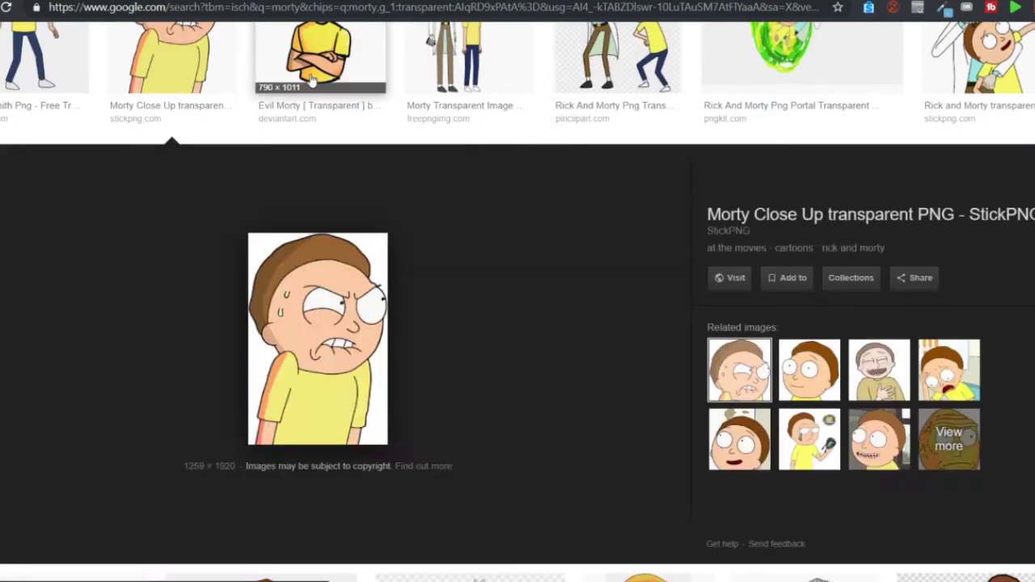
Step: Preview the transparent picture of Rick and Morty standing, and look through the remaining Morty image results
left_click(461, 64)
scroll(650, 173, "up", 3)
scroll(734, 373, "down", 7)
scroll(437, 395, "down", 15)
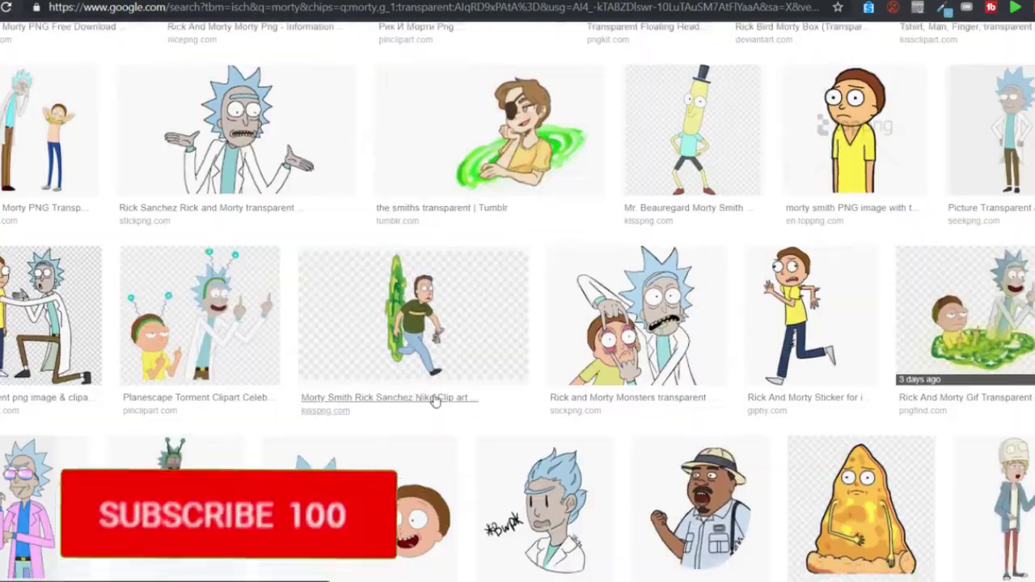
scroll(438, 394, "down", 10)
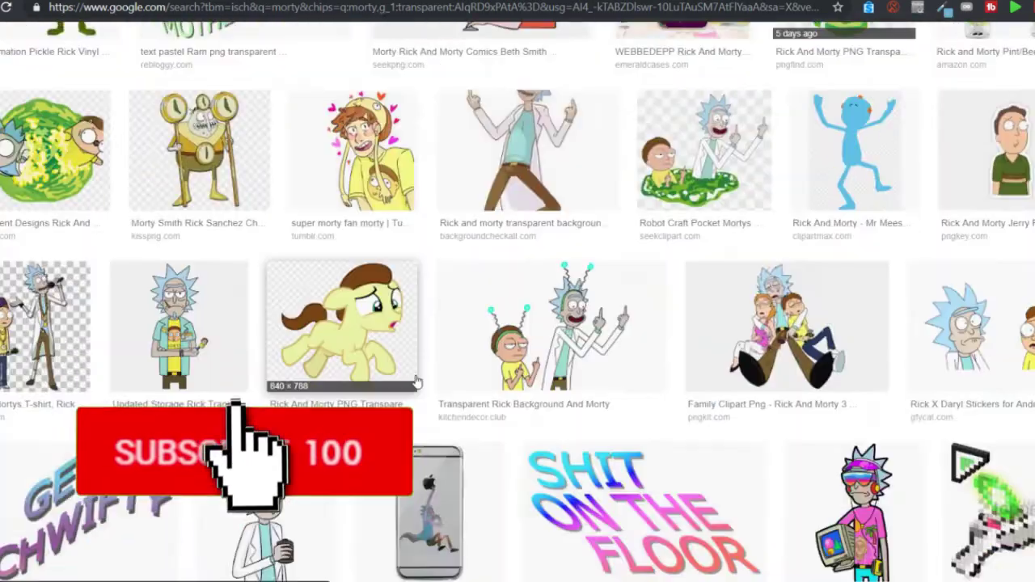
scroll(437, 376, "up", 20)
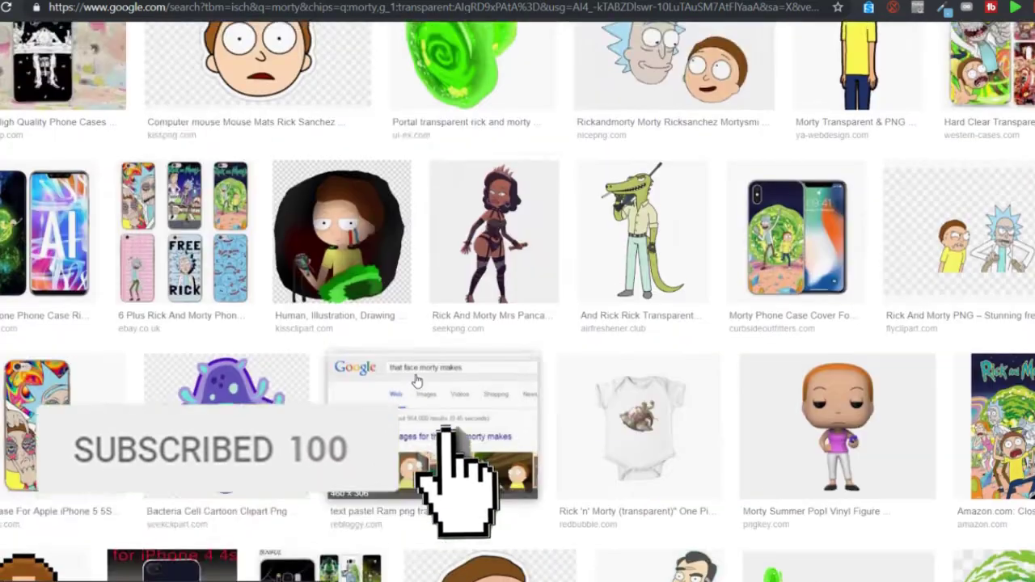
Step: Search images for "morty transparent", preview several pictures, and reopen the standing Rick and Morty picture from the earlier Morty results
type("transpar")
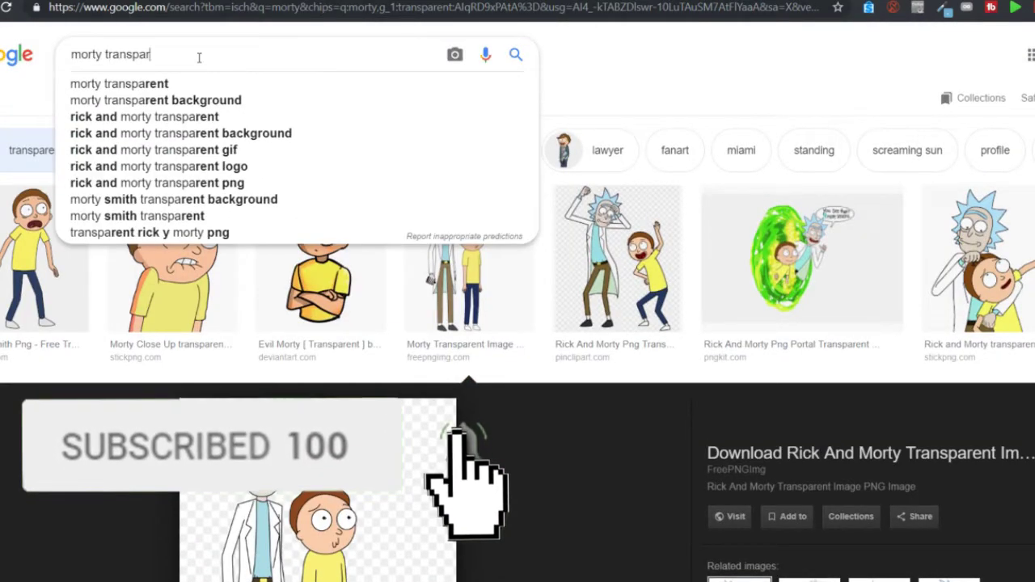
left_click(199, 85)
left_click(147, 212)
left_click(879, 370)
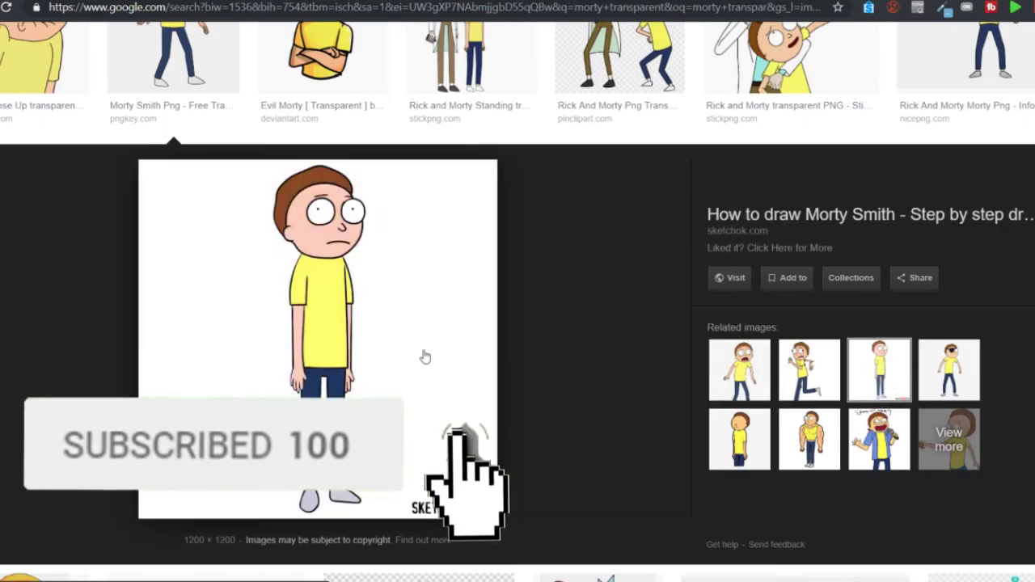
left_click(179, 68)
left_click(473, 67)
left_click(782, 75)
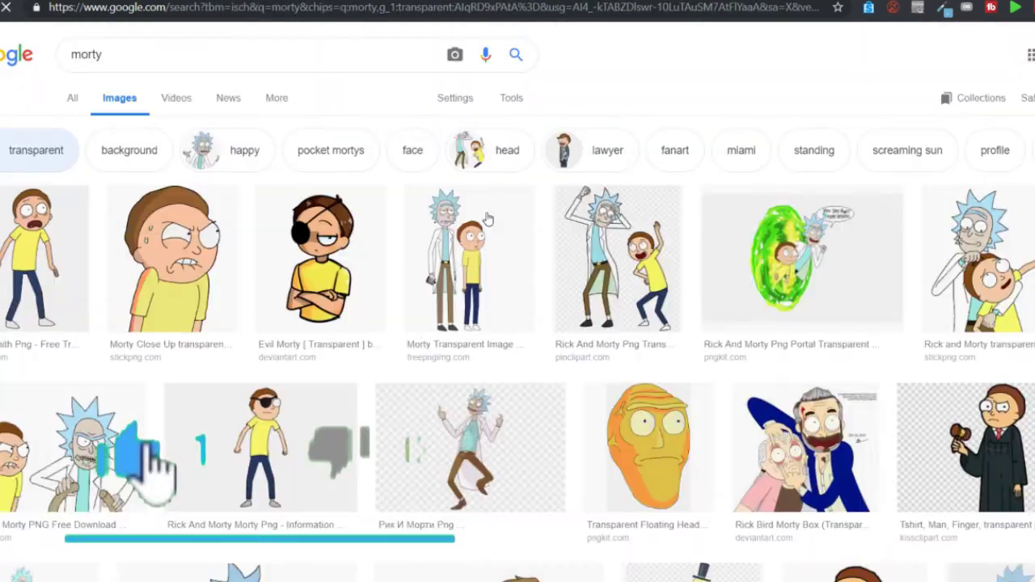
left_click(486, 233)
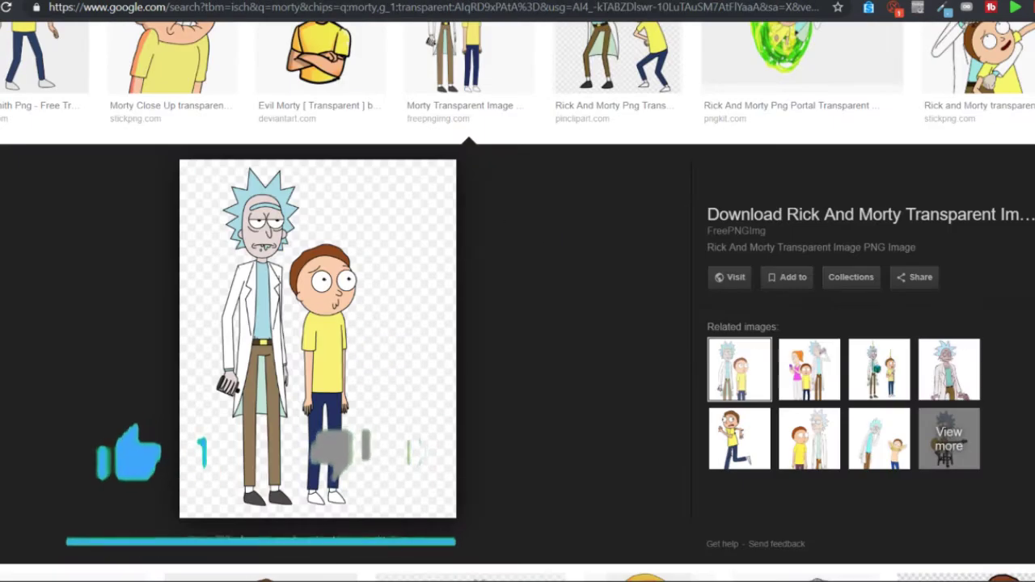
Step: Search for "rick transparent" in a new browser tab, show the image results, and preview the Rick Sanchez picture from NicePNG
key("ctrl+t")
type("rick trans")
key("Down")
key("Return")
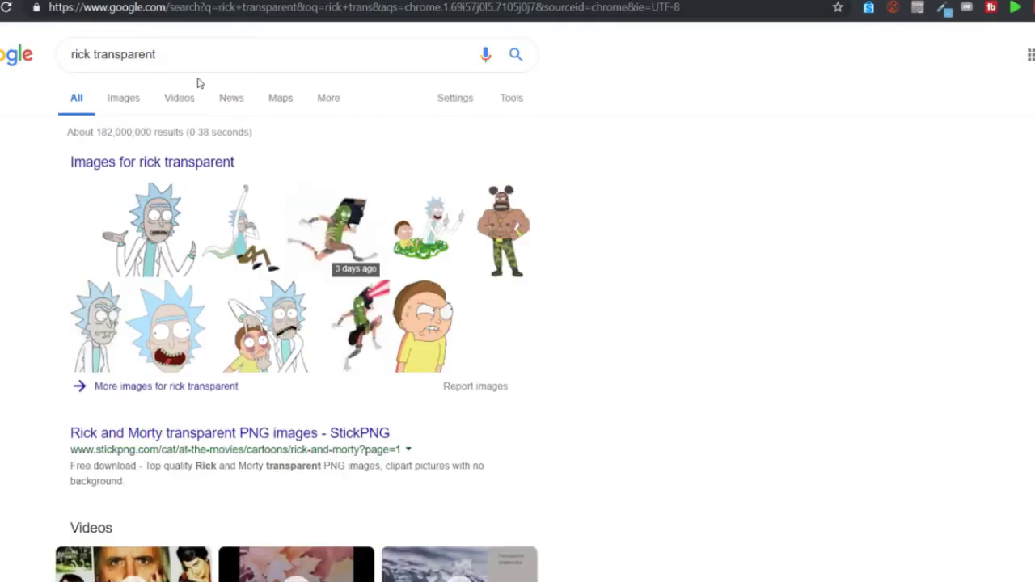
left_click(123, 97)
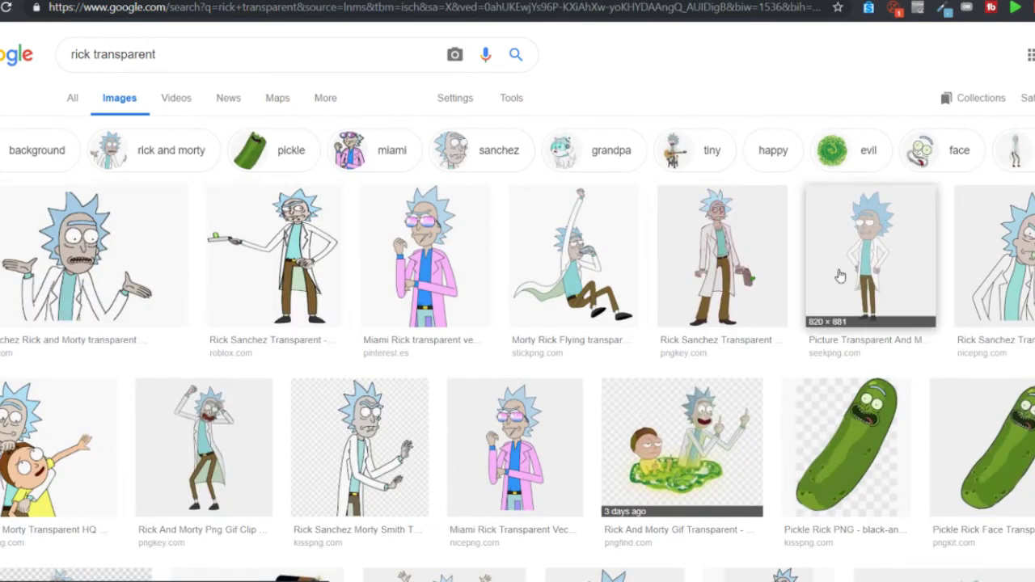
left_click(993, 267)
scroll(627, 349, "down", 2)
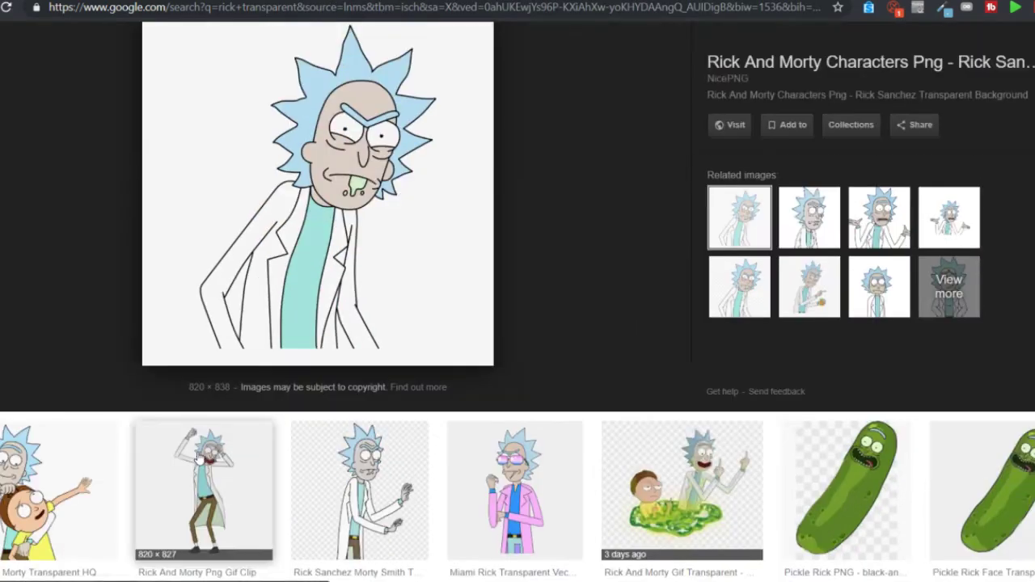
Step: Preview the Rick with raised arms and the shrugging Rick pictures among the "rick transparent" results
left_click(212, 481)
scroll(234, 396, "up", 2)
left_click(85, 210)
scroll(143, 300, "up", 5)
left_click(143, 300)
right_click(836, 184)
left_click(811, 180)
scroll(696, 340, "down", 5)
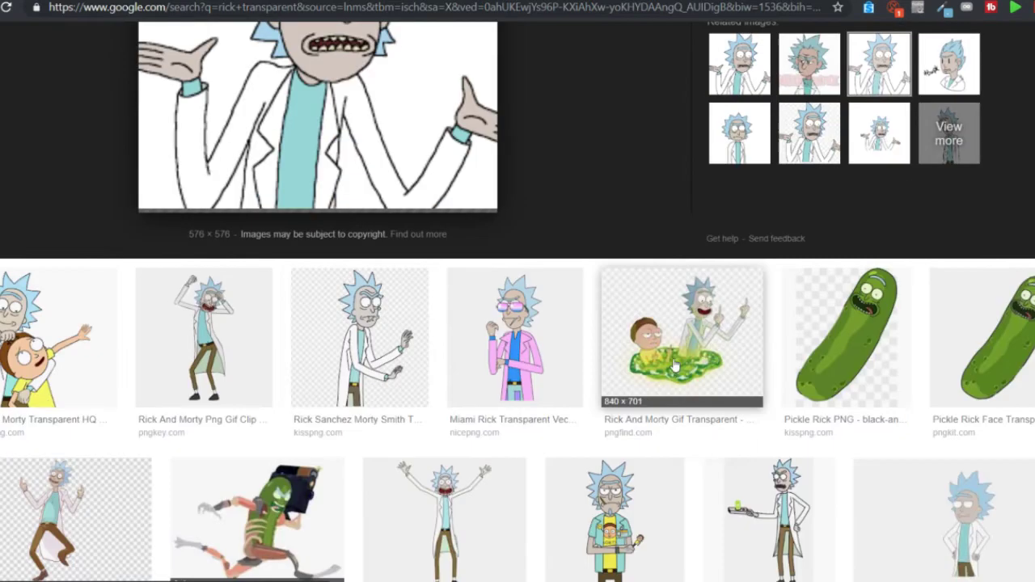
Step: Preview more pictures farther down the "rick transparent" results, including the Rick and Morty one with antennae
left_click(448, 412)
scroll(448, 411, "up", 3)
left_click(768, 275)
left_click(936, 84)
left_click(584, 86)
scroll(518, 194, "down", 5)
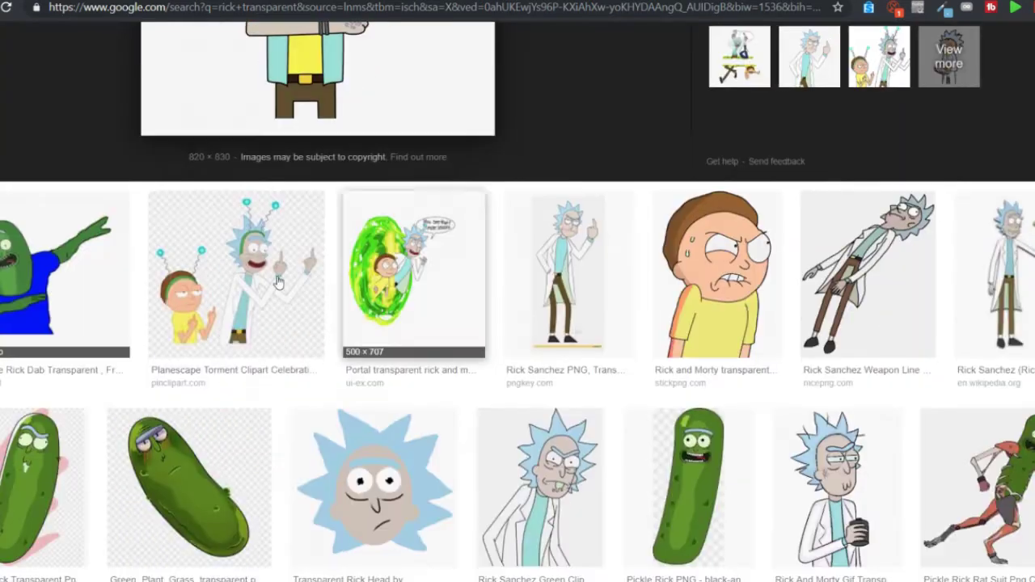
left_click(243, 279)
scroll(542, 437, "up", 6)
scroll(526, 429, "up", 5)
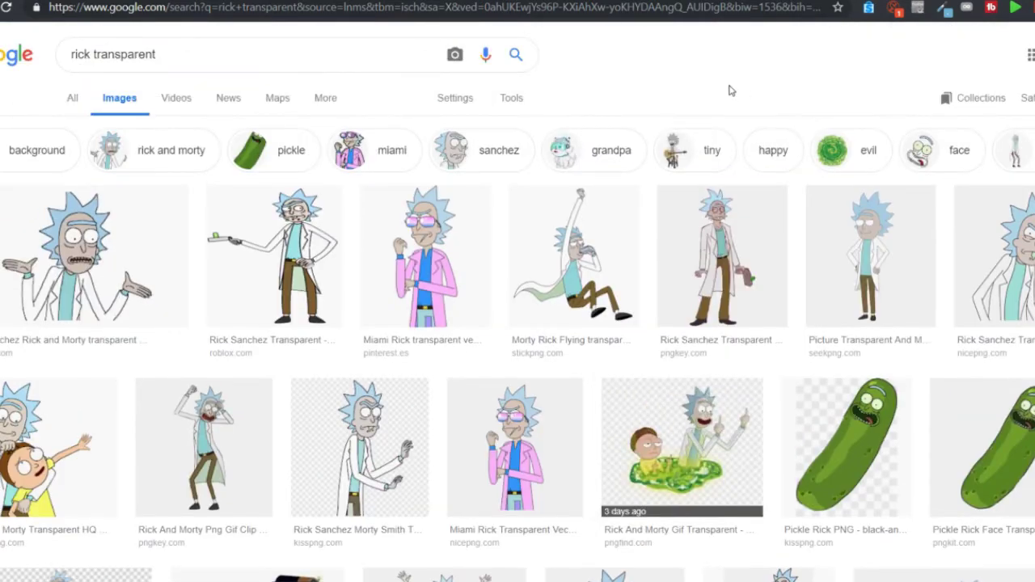
Step: Narrow the Rick image results to "sanchez" and preview the picture of Rick and Morty in the green portal
left_click(509, 149)
left_click(164, 208)
scroll(531, 343, "down", 5)
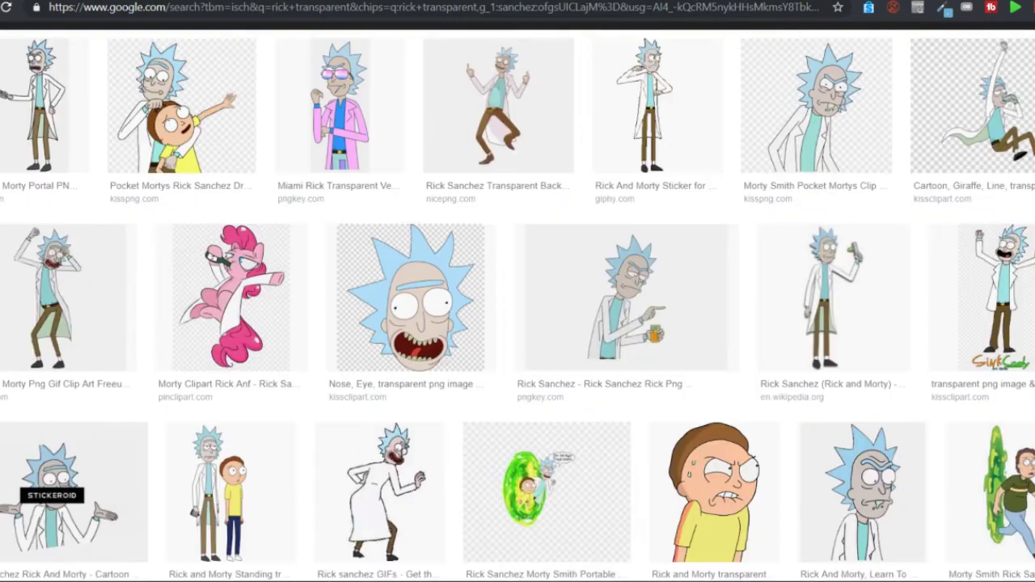
left_click(531, 493)
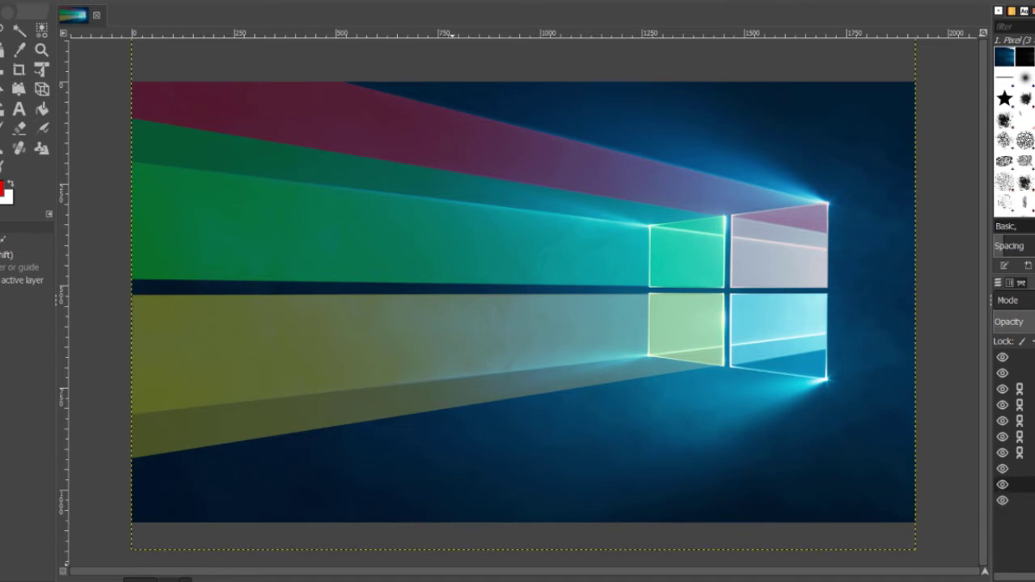
Step: Trace the lower-right blue window pane with the Free Select tool and keep only that pane on its layer
left_click(166, 576)
left_click(176, 545)
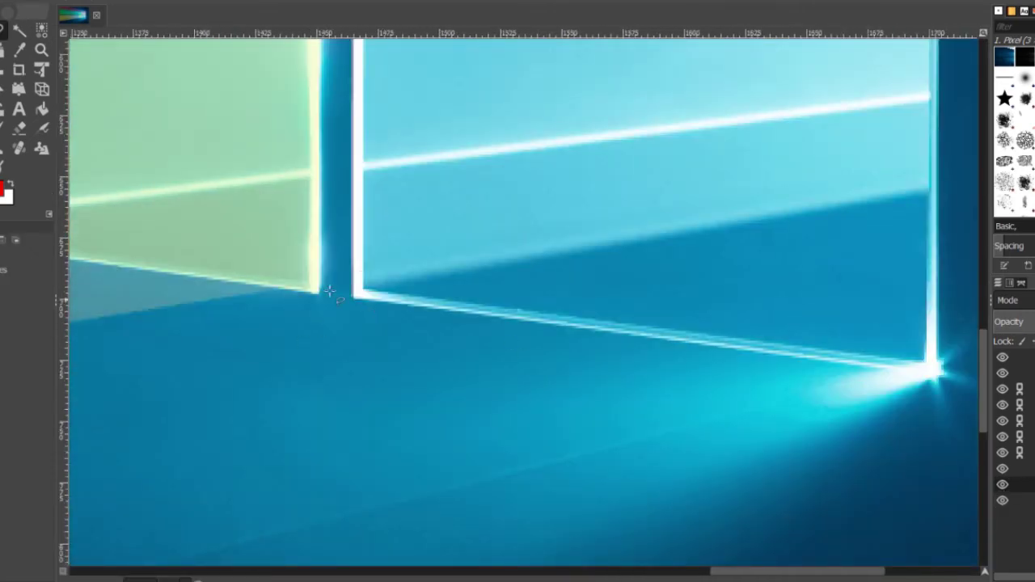
scroll(946, 251, "up", 5)
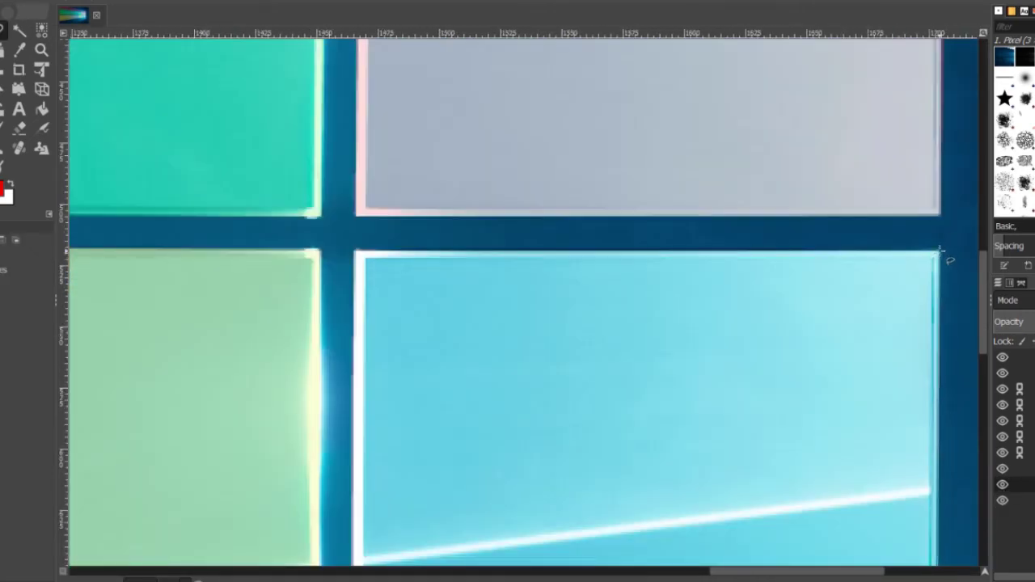
scroll(358, 353, "down", 5)
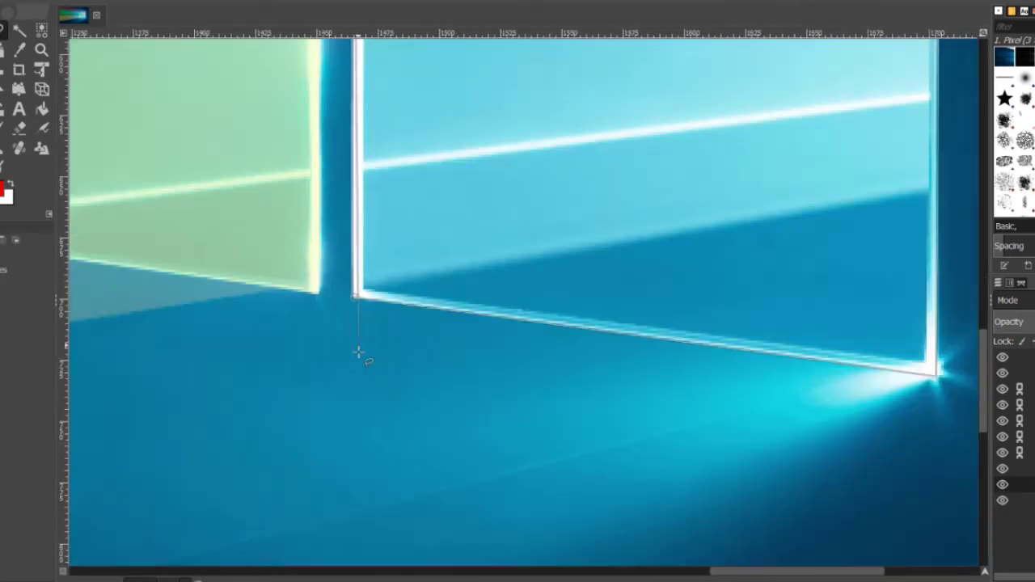
left_click(411, 265)
scroll(174, 431, "down", 5)
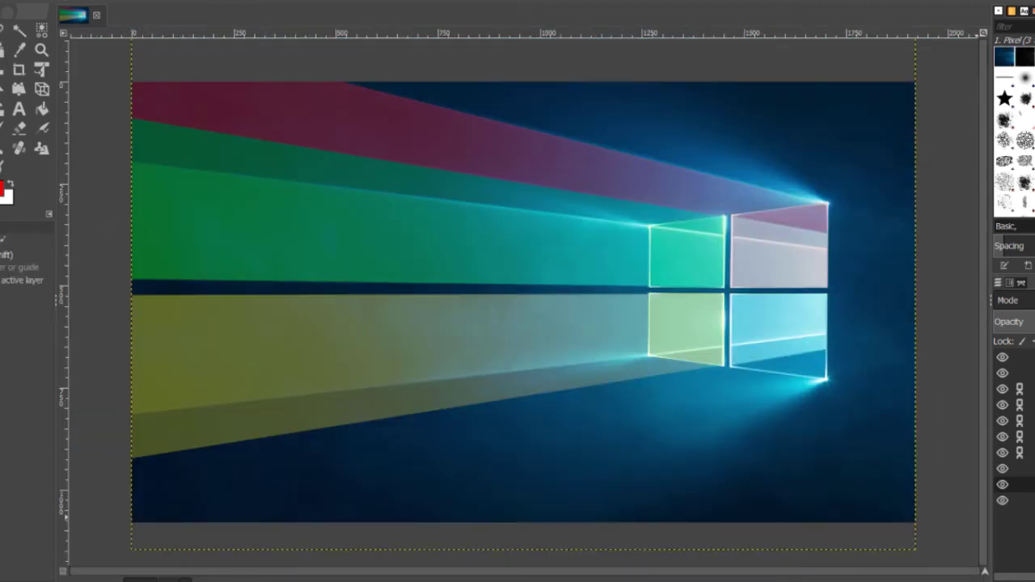
Step: Duplicate the original wallpaper layer
right_click(1022, 486)
mouse_move(962, 70)
left_click(950, 115)
Step: Outline the blue beam with Free Select from the lower-right pane's bottom edge to the image's bottom-left corner
left_click(174, 575)
left_click(178, 468)
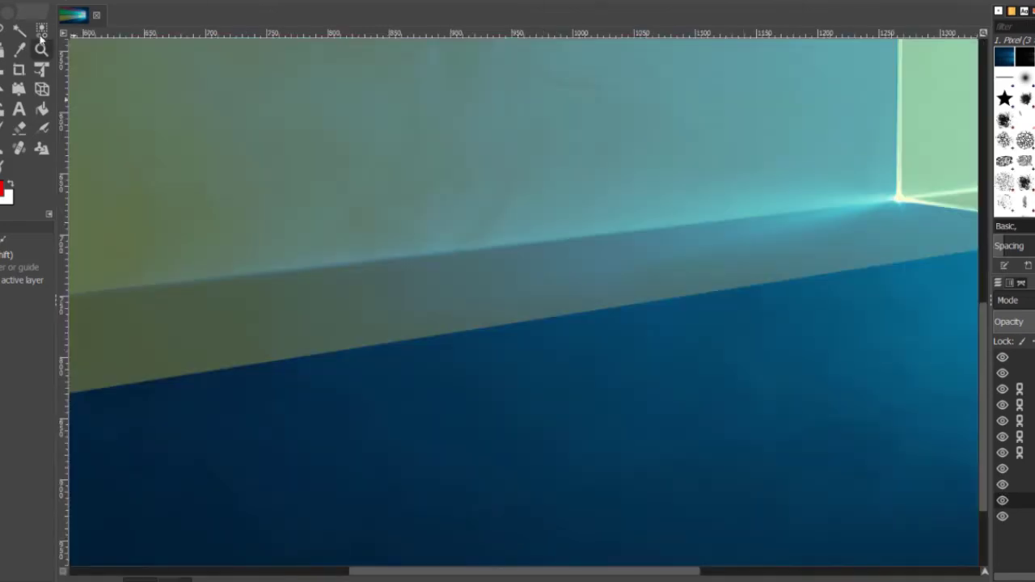
scroll(701, 244, "right", 5)
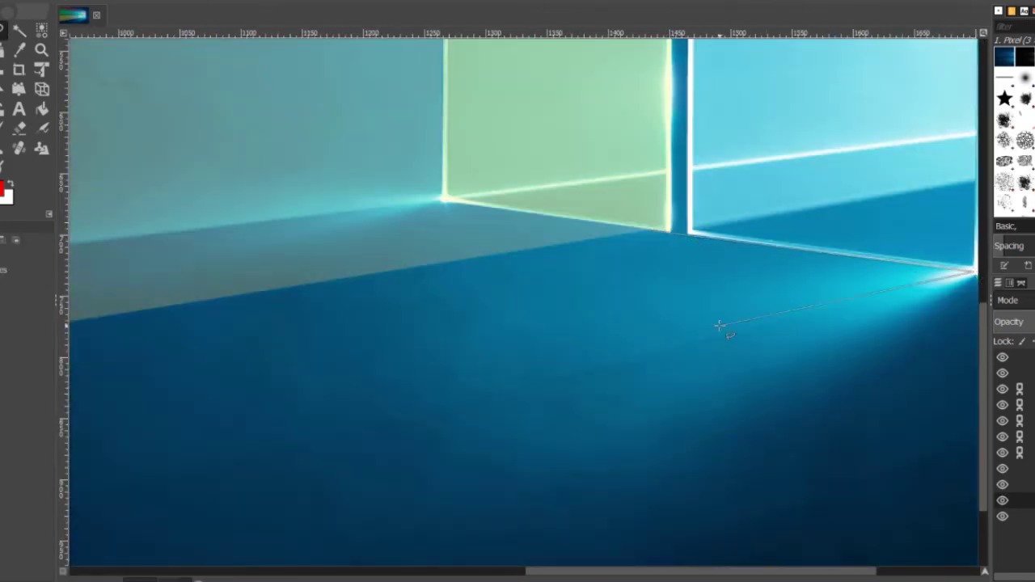
scroll(531, 377, "left", 6)
scroll(529, 376, "down", 1)
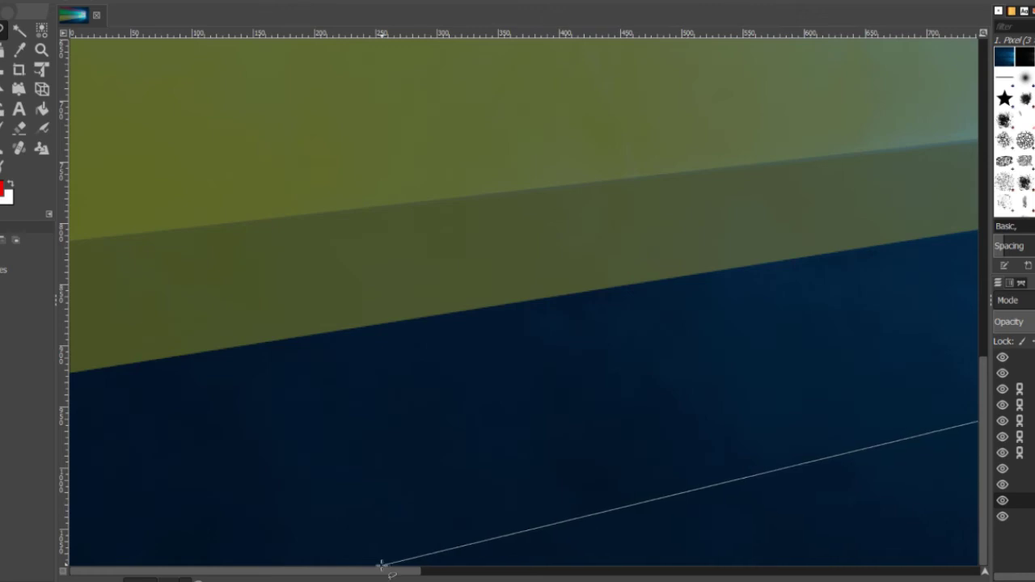
left_click(162, 579)
left_click(179, 524)
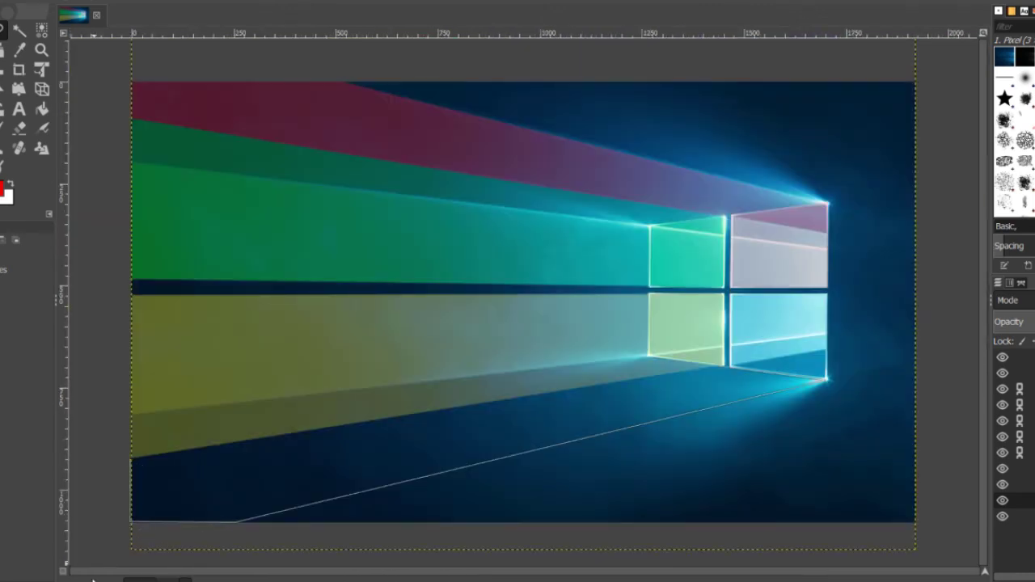
Step: Close the selection along the yellow beam's lower edge back to the pane and keep only the blue beam on the duplicated layer
scroll(177, 478, "up", 3)
left_click(71, 374)
scroll(72, 374, "right", 17)
scroll(493, 235, "up", 2)
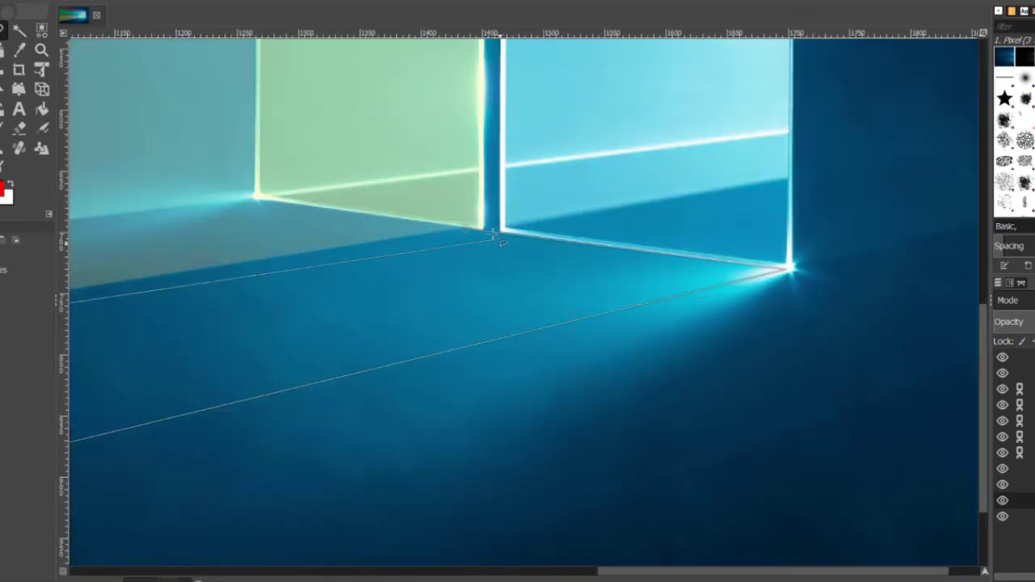
left_click(453, 265)
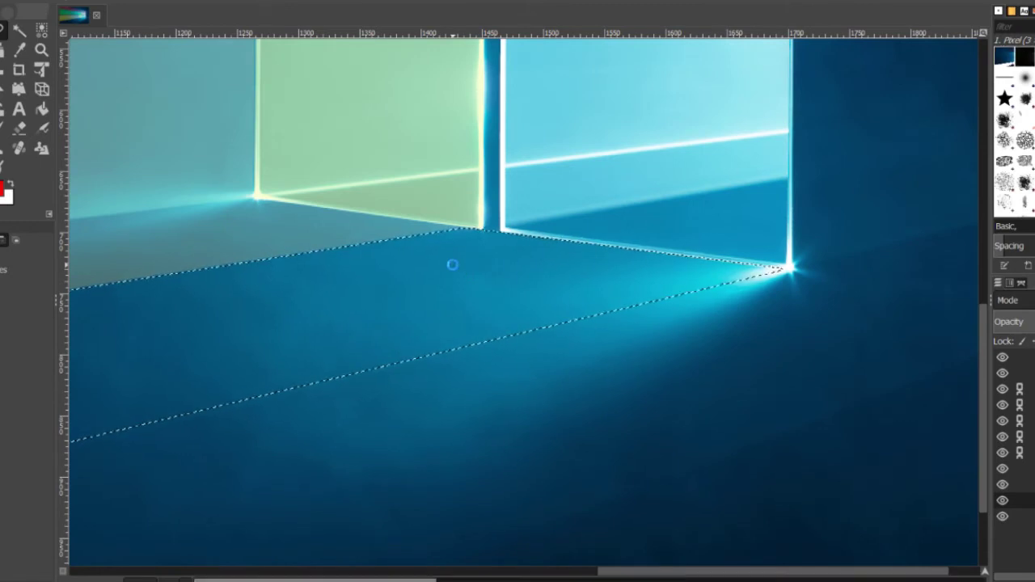
left_click(1005, 517)
left_click(1004, 517)
left_click(178, 580)
left_click(176, 506)
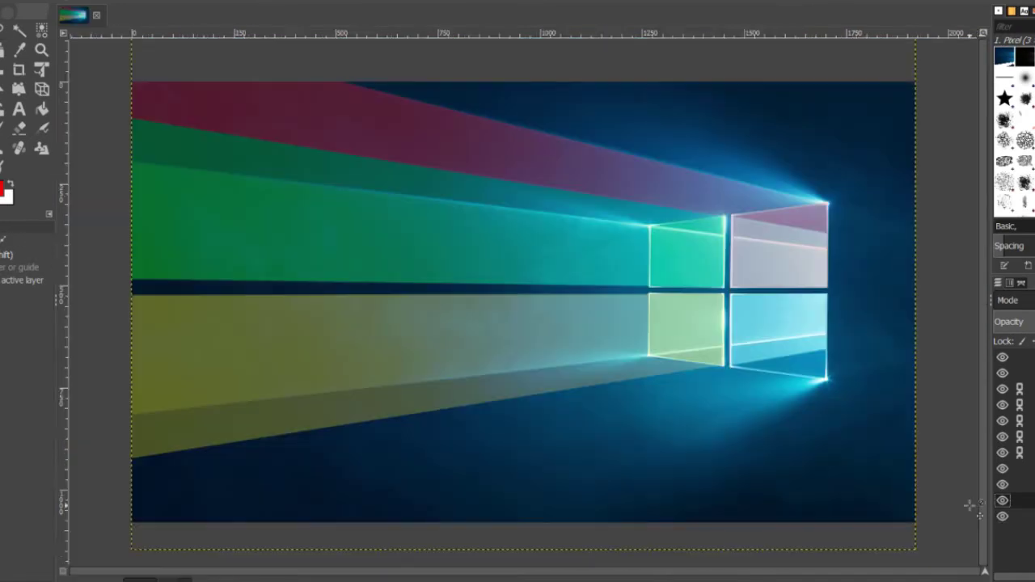
Step: Set the foreground colour to black and add a new 1920 × 1080 px layer filled with the foreground colour
right_click(1025, 501)
left_click(985, 127)
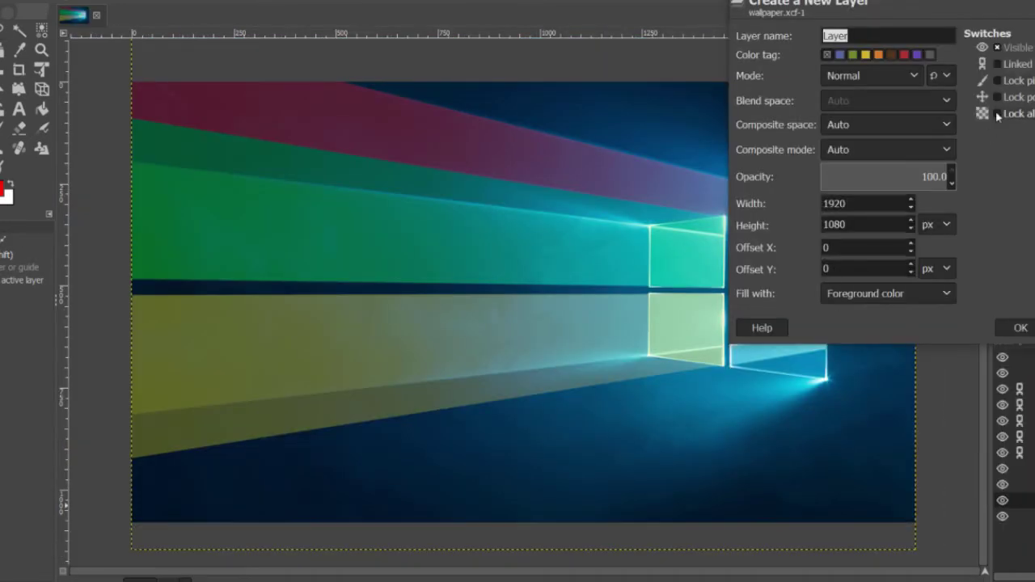
left_click(921, 297)
left_click(3, 189)
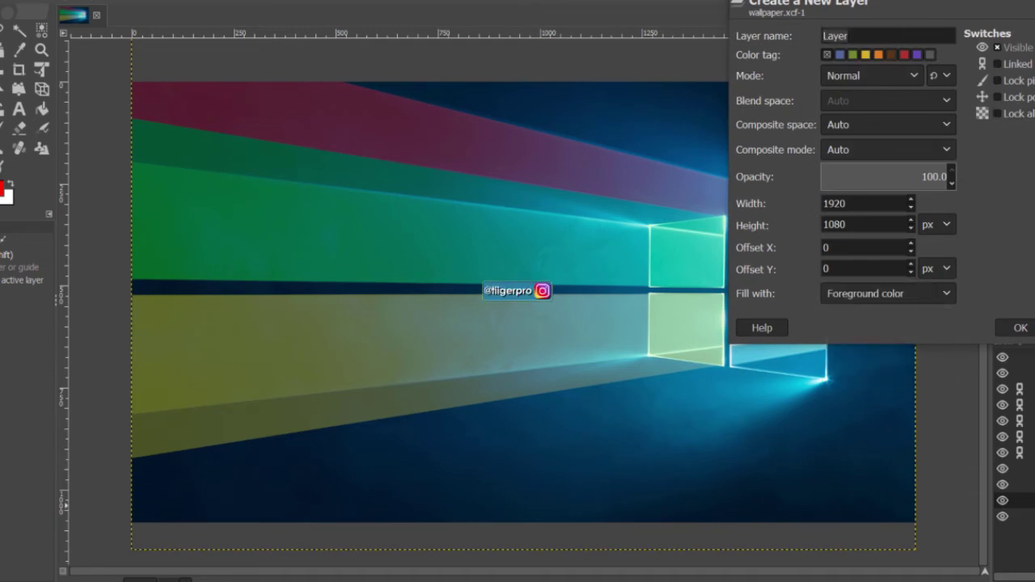
left_click(3, 189)
left_click(115, 284)
left_click(125, 317)
left_click(1027, 330)
Step: Move the black layer beneath all pane and beam layers and hide the original wallpaper layer
right_click(1027, 502)
left_click(1011, 429)
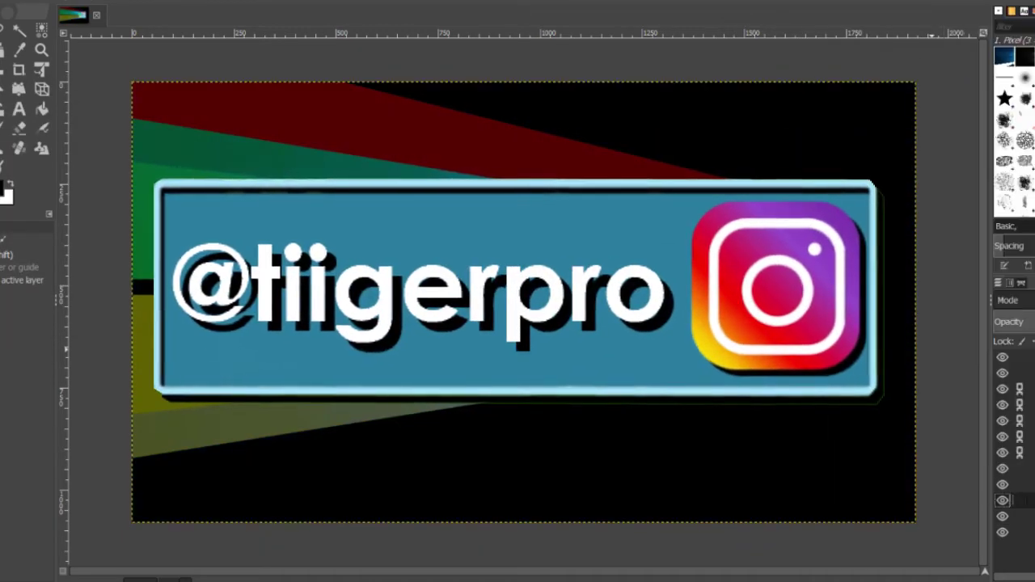
left_click_drag(1027, 500, 1027, 521)
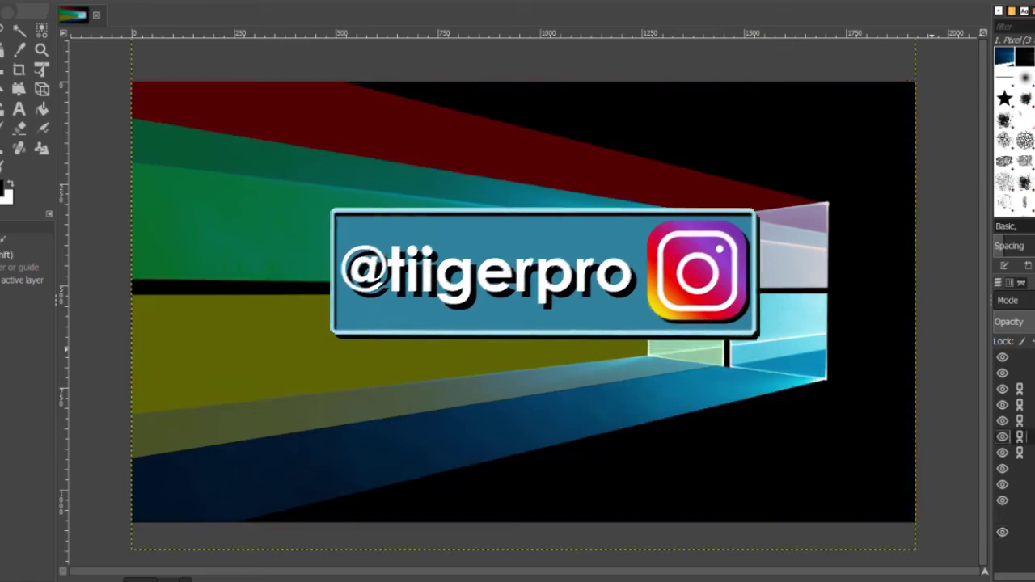
left_click(1002, 438)
left_click(1002, 439)
left_click(1027, 532)
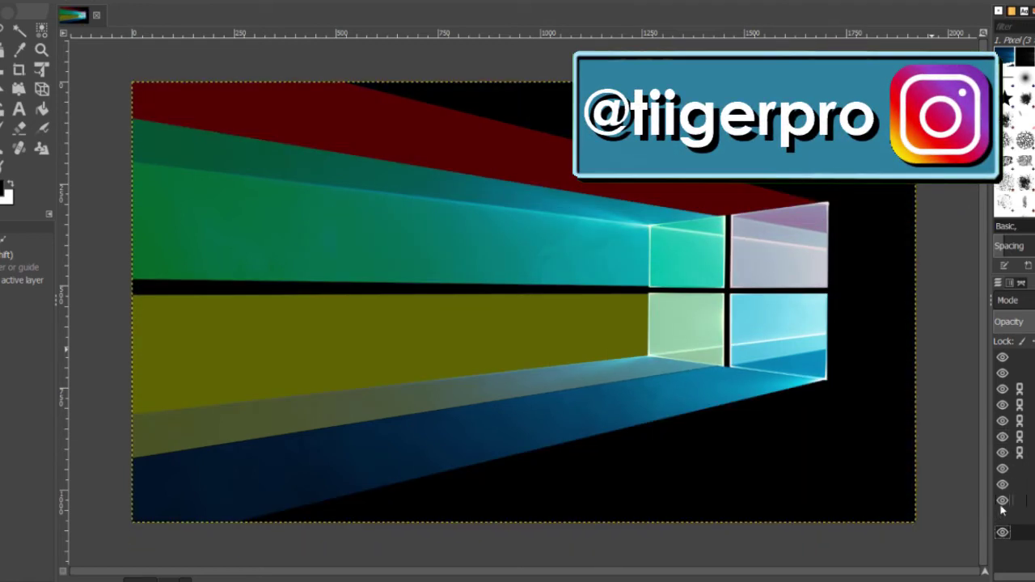
Step: Duplicate the image and, in the copy, merge the topmost layer down into the one beneath it
key("ctrl+d")
right_click(1021, 358)
left_click(1015, 160)
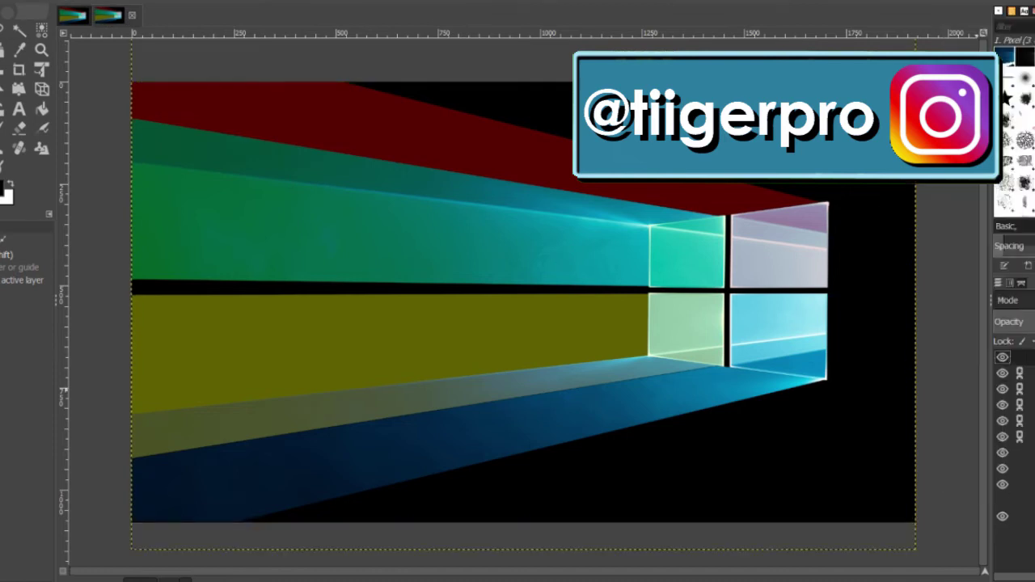
left_click_drag(890, 467, 884, 467)
Step: Merge the remaining pane and beam layers down into a single layer above the hidden wallpaper
left_click(999, 487)
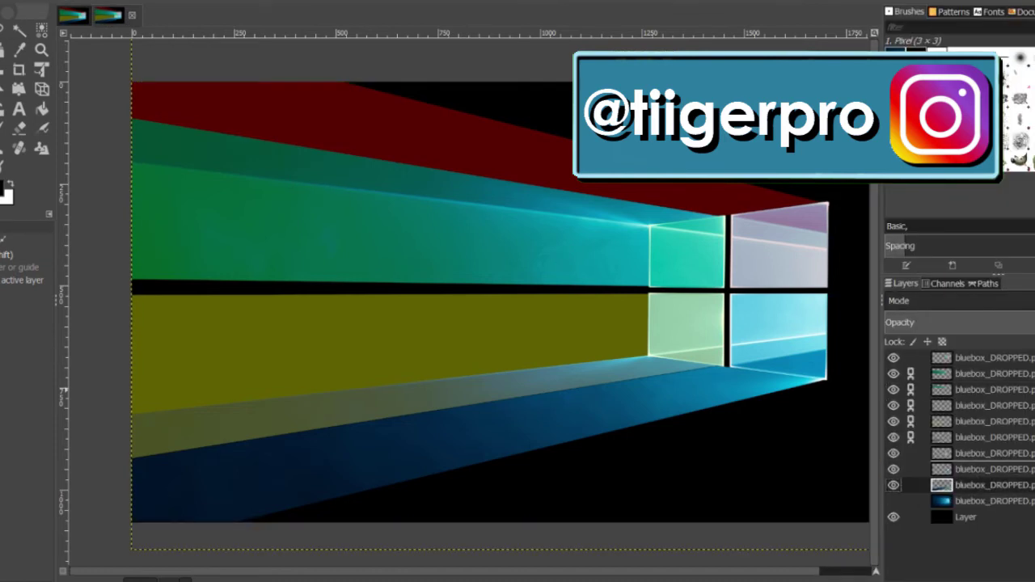
right_click(998, 489)
left_click(930, 159)
right_click(995, 488)
left_click(930, 160)
right_click(1004, 356)
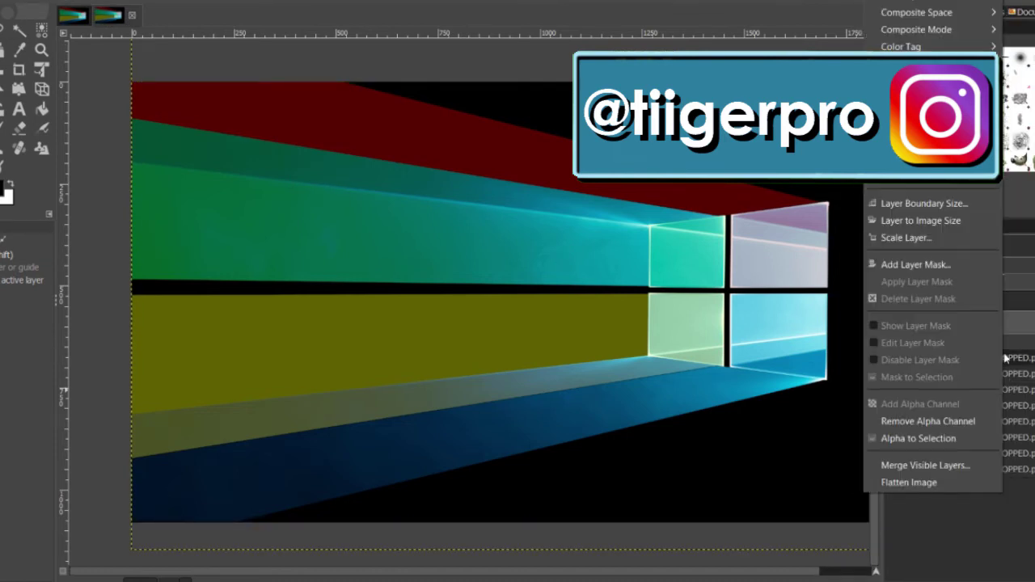
left_click(930, 159)
right_click(1002, 356)
left_click(930, 159)
right_click(992, 357)
left_click(930, 159)
right_click(975, 357)
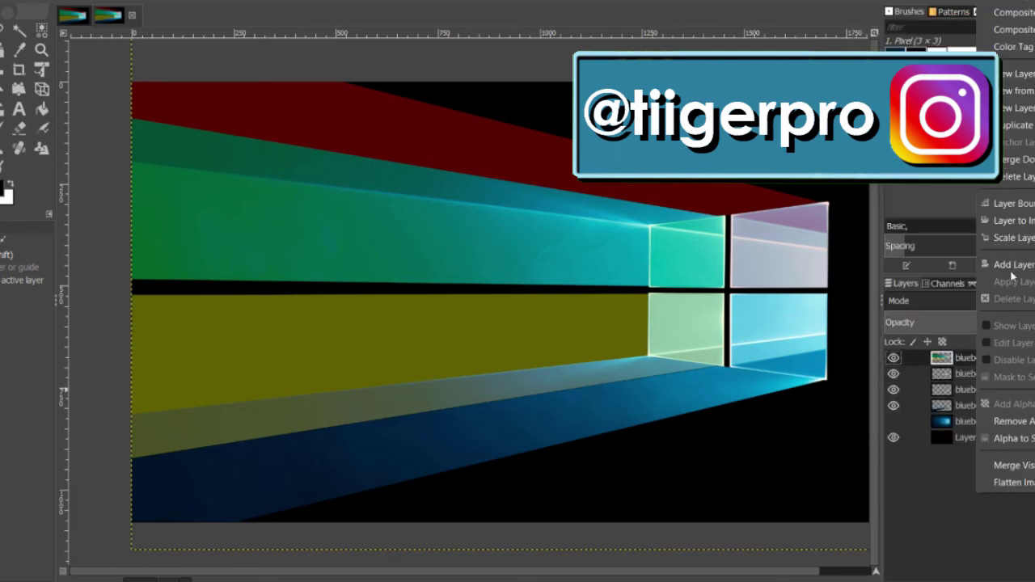
left_click(993, 159)
left_click_drag(882, 388, 993, 390)
right_click(1016, 358)
left_click(986, 160)
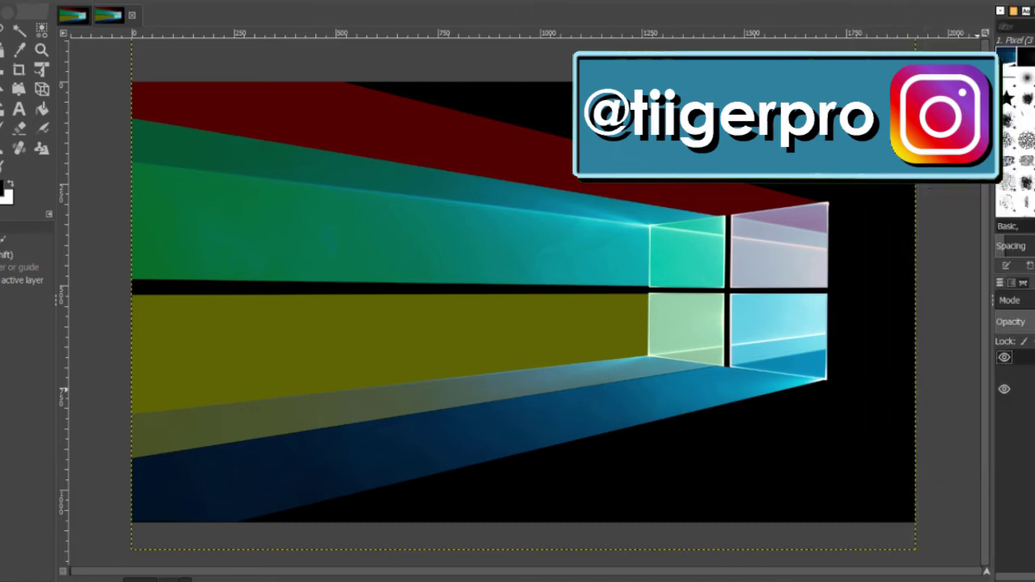
Step: Remove the hidden wallpaper layer from the copy and try distorting the window panes with the Warp Transform tool
left_click(1022, 394)
key("g")
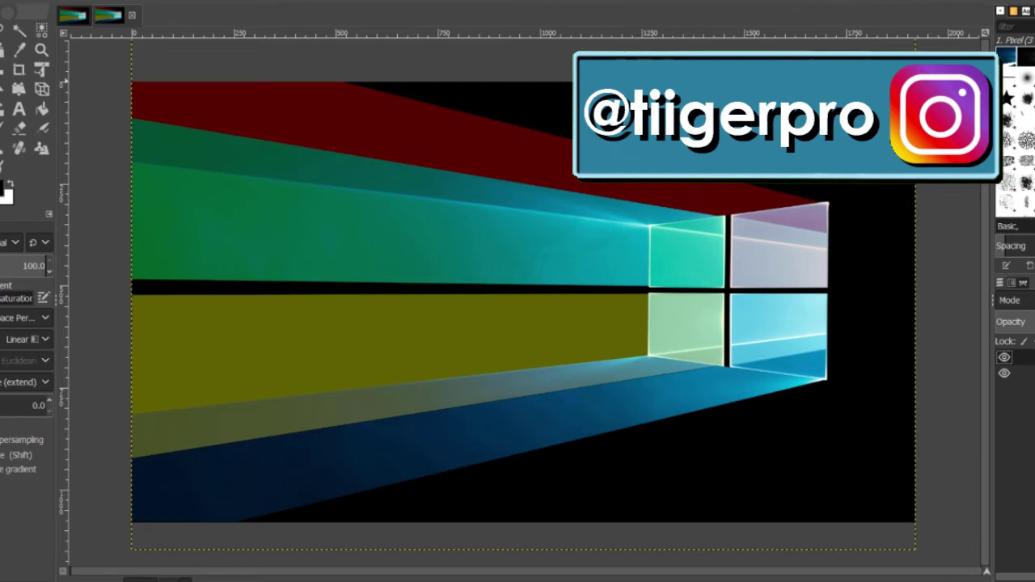
key("m")
key("s")
mouse_move(330, 232)
left_mouse_down()
mouse_move(511, 380)
mouse_move(608, 183)
left_mouse_up()
key("ctrl+z")
key("w")
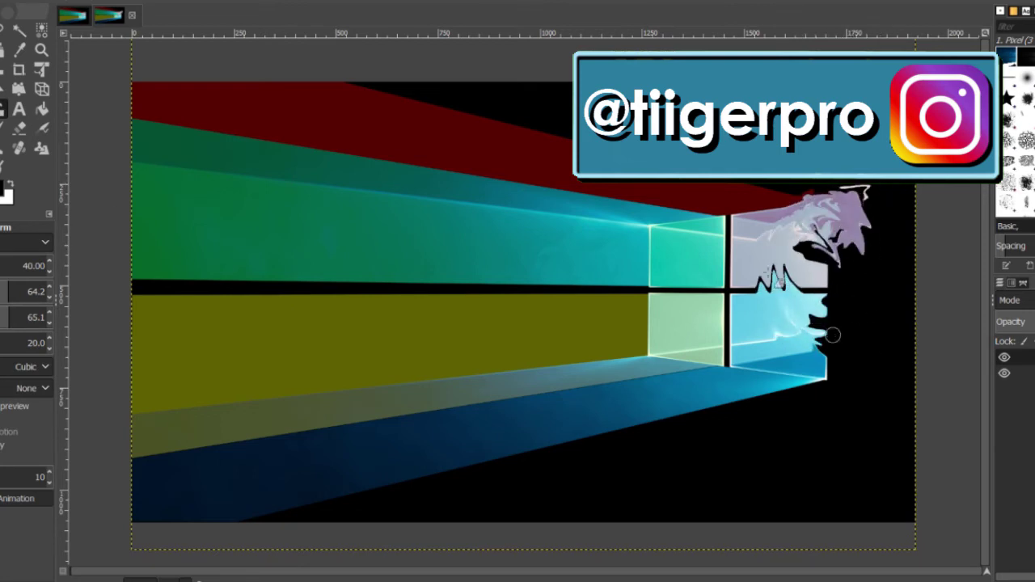
Step: Save the merged copy as WALLPAPER2.xcf in the Documents folder
key("ctrl+s")
type("WALLPAPER2.xcf")
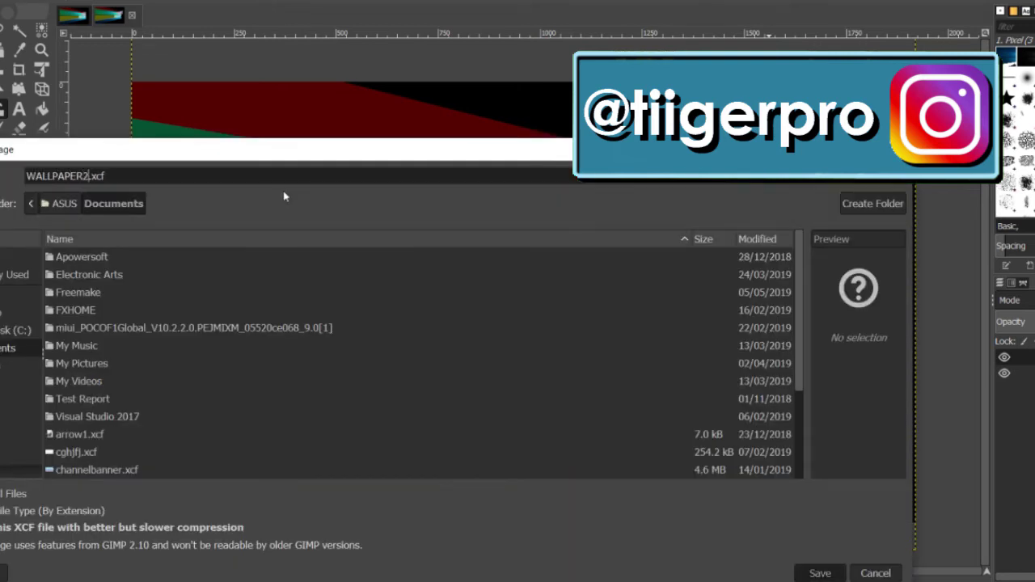
key("Return")
Step: Test warp strokes on the panes and set the warp brush to size 218.64, strength 68 and spacing 1
left_click_drag(732, 335, 726, 282)
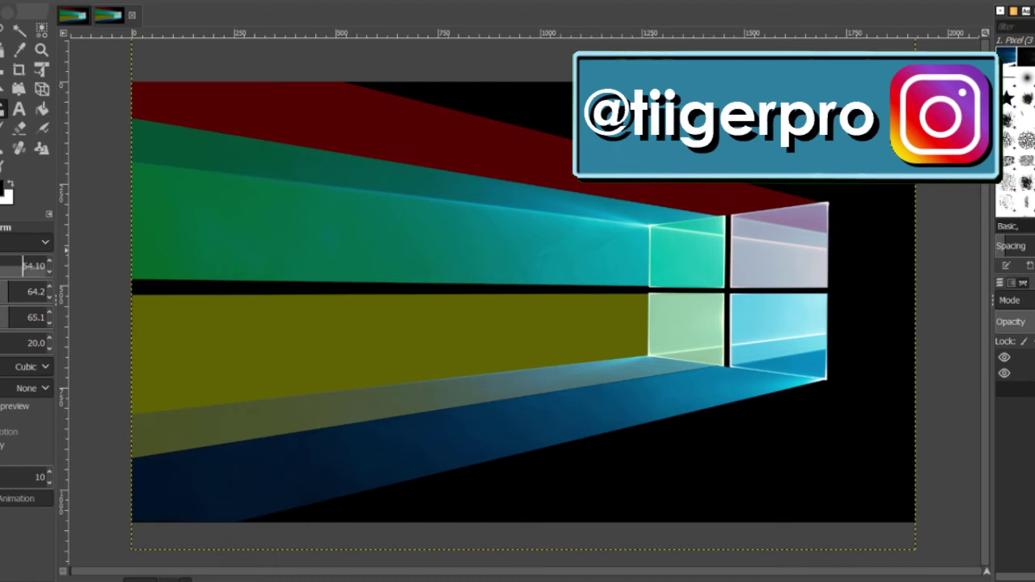
mouse_move(760, 328)
left_mouse_down()
mouse_move(808, 212)
mouse_move(496, 391)
left_mouse_up()
key("Escape")
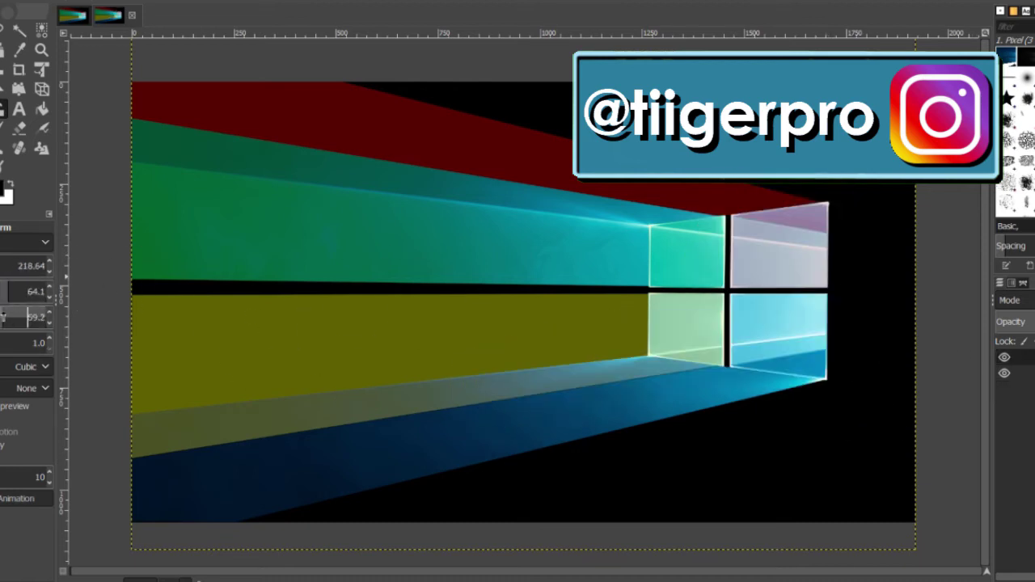
left_click_drag(3, 317, 10, 317)
Step: Try swirling the four panes and the beam ends together with large warp strokes
mouse_move(801, 388)
left_mouse_down()
mouse_move(733, 241)
mouse_move(681, 227)
mouse_move(772, 356)
mouse_move(612, 152)
left_mouse_up()
left_click(1005, 374)
left_click(1004, 390)
left_click(1004, 390)
left_click(1005, 374)
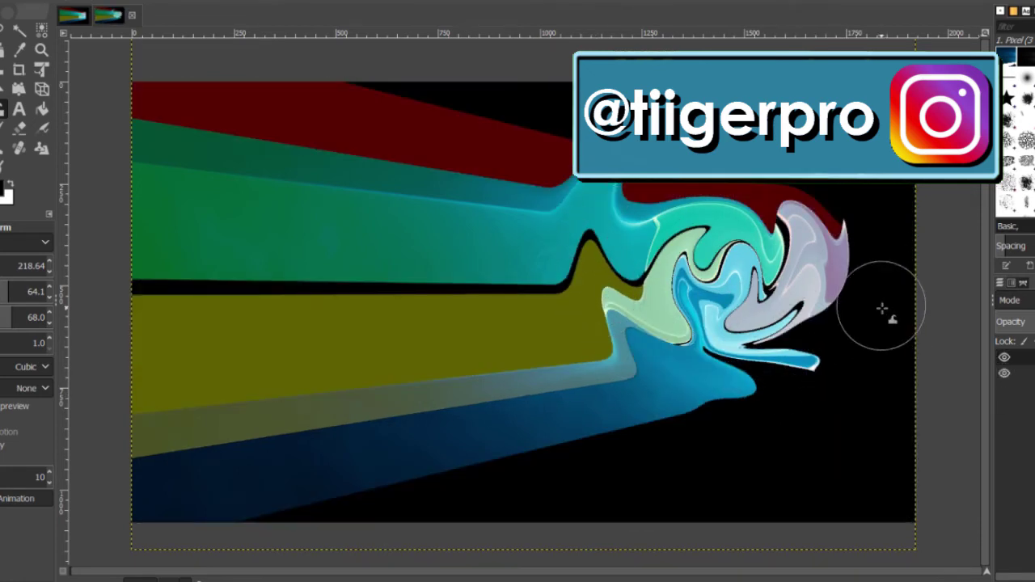
Step: Save the original layered image with straight beams as wallpaper2.PNG in the Documents folder
left_click(74, 15)
left_click(4, 2)
left_click(40, 146)
left_click(126, 177)
key("BackSpace")
key("BackSpace")
key("BackSpace")
key("BackSpace")
type("2")
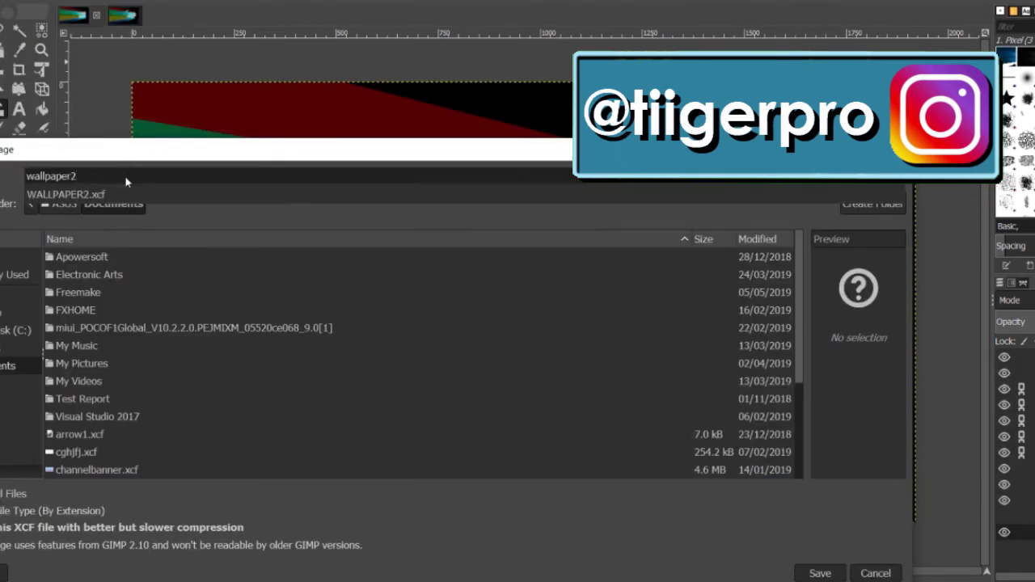
type(".PNG")
key("Return")
left_click(503, 429)
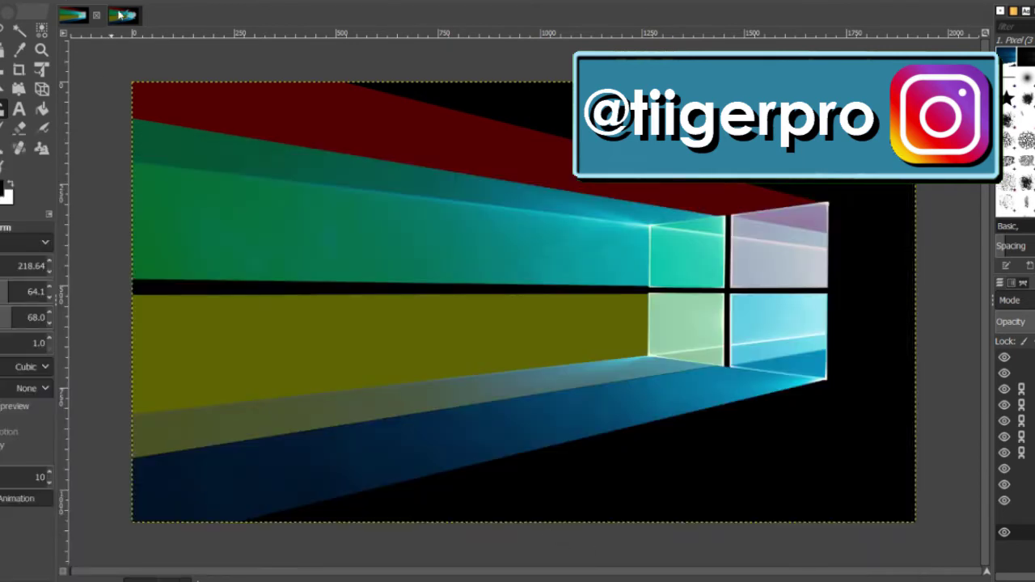
Step: Undo the swirl in the duplicated image, then try and undo a warp stroke on the right-hand panes
left_click(123, 15)
key("ctrl+z")
mouse_move(833, 262)
left_mouse_down()
mouse_move(828, 218)
mouse_move(837, 271)
mouse_move(810, 290)
mouse_move(800, 271)
mouse_move(779, 275)
mouse_move(815, 280)
mouse_move(843, 259)
mouse_move(862, 290)
mouse_move(844, 270)
mouse_move(753, 231)
mouse_move(759, 268)
left_mouse_up()
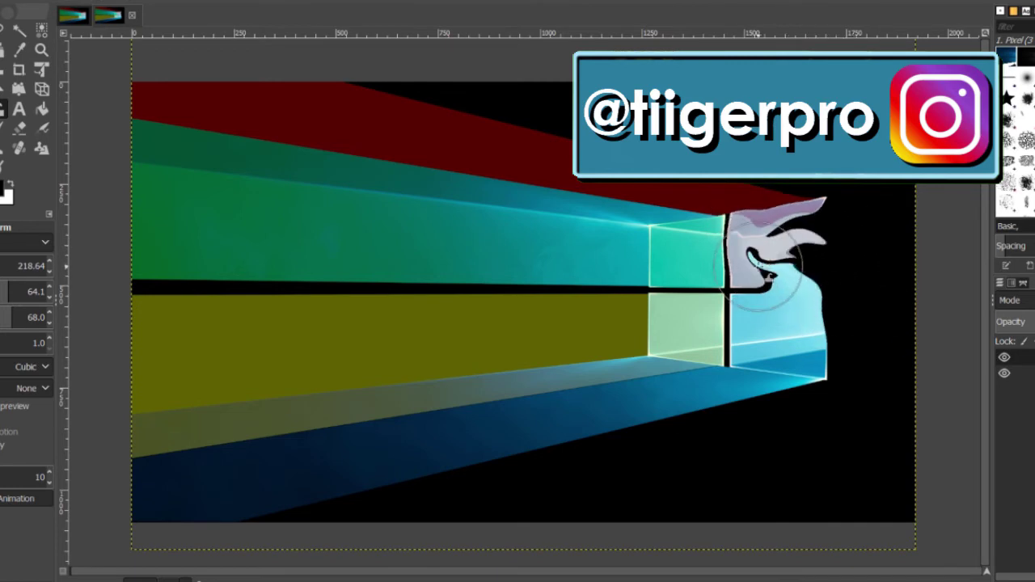
key("ctrl+z")
Step: Warp the red, green, yellow and blue beams into wavy, flowing shapes while keeping the four window panes straight
mouse_move(595, 468)
left_mouse_down()
mouse_move(440, 479)
mouse_move(240, 519)
mouse_move(343, 495)
mouse_move(454, 492)
mouse_move(300, 560)
mouse_move(644, 427)
mouse_move(748, 408)
left_mouse_up()
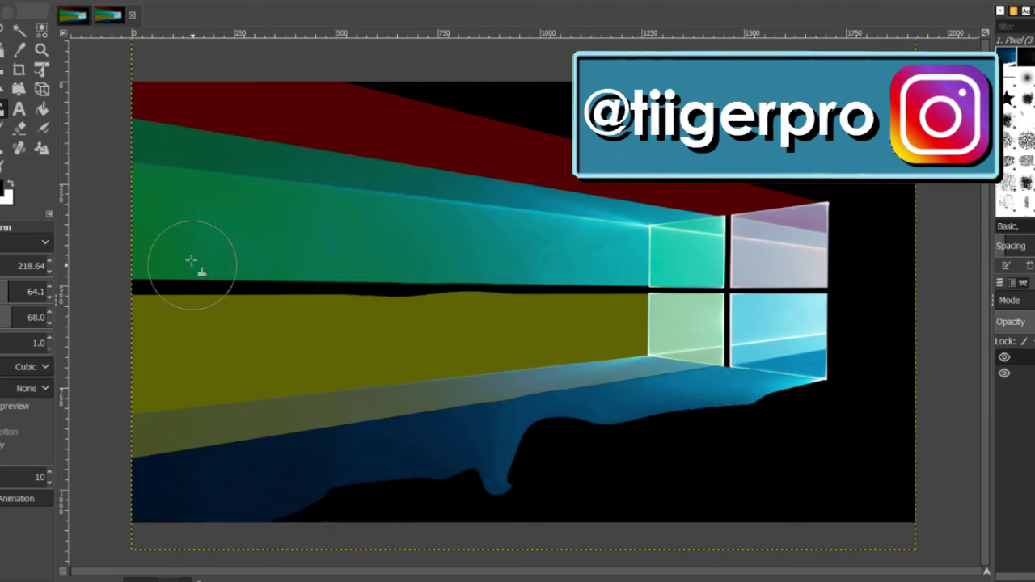
mouse_move(191, 260)
left_mouse_down()
mouse_move(364, 320)
mouse_move(433, 188)
mouse_move(262, 131)
mouse_move(523, 229)
mouse_move(289, 214)
mouse_move(189, 178)
mouse_move(308, 112)
mouse_move(227, 292)
mouse_move(310, 407)
mouse_move(529, 323)
mouse_move(535, 296)
mouse_move(309, 263)
mouse_move(181, 437)
mouse_move(621, 402)
left_mouse_up()
left_click(1004, 373)
left_click(1004, 374)
left_click_drag(606, 220, 612, 166)
left_click_drag(711, 166, 781, 162)
left_click_drag(744, 417, 784, 417)
left_click_drag(634, 430, 594, 475)
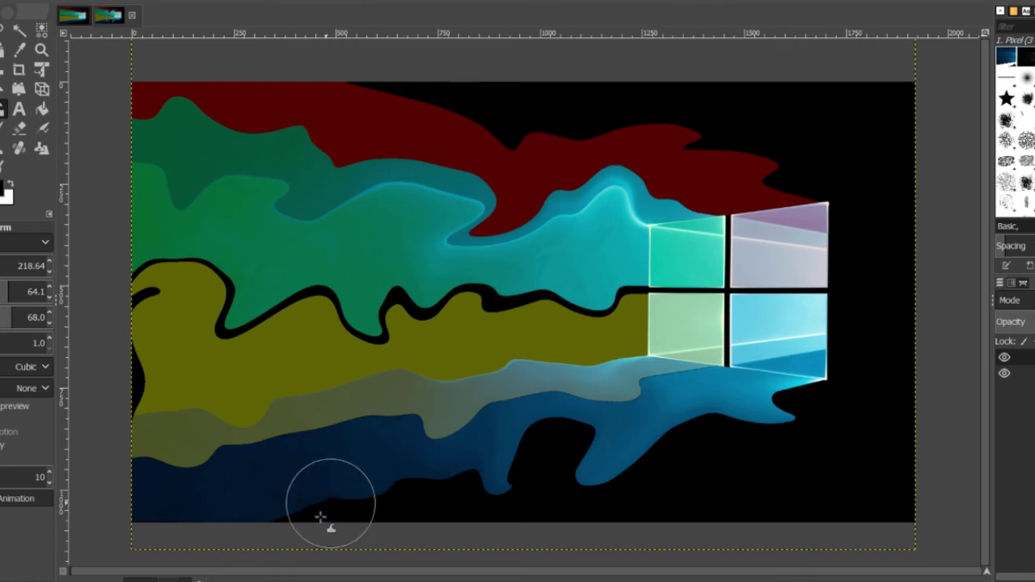
Step: Warp the lower-left edge of the blue beam further, undo the most recent strokes and restore one of them
mouse_move(322, 514)
left_mouse_down()
mouse_move(427, 512)
mouse_move(409, 487)
mouse_move(588, 438)
mouse_move(386, 488)
mouse_move(374, 514)
mouse_move(349, 453)
mouse_move(325, 460)
mouse_move(396, 545)
mouse_move(345, 495)
mouse_move(335, 499)
mouse_move(353, 483)
mouse_move(158, 532)
left_mouse_up()
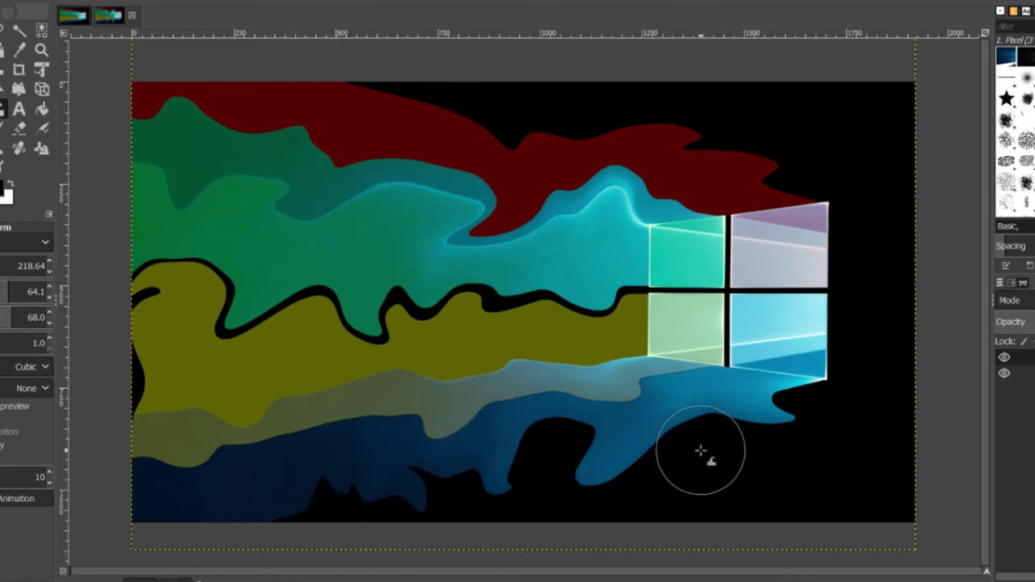
key("ctrl+z")
key("ctrl+z")
key("ctrl+z")
key("ctrl+z")
key("ctrl+z")
key("ctrl+y")
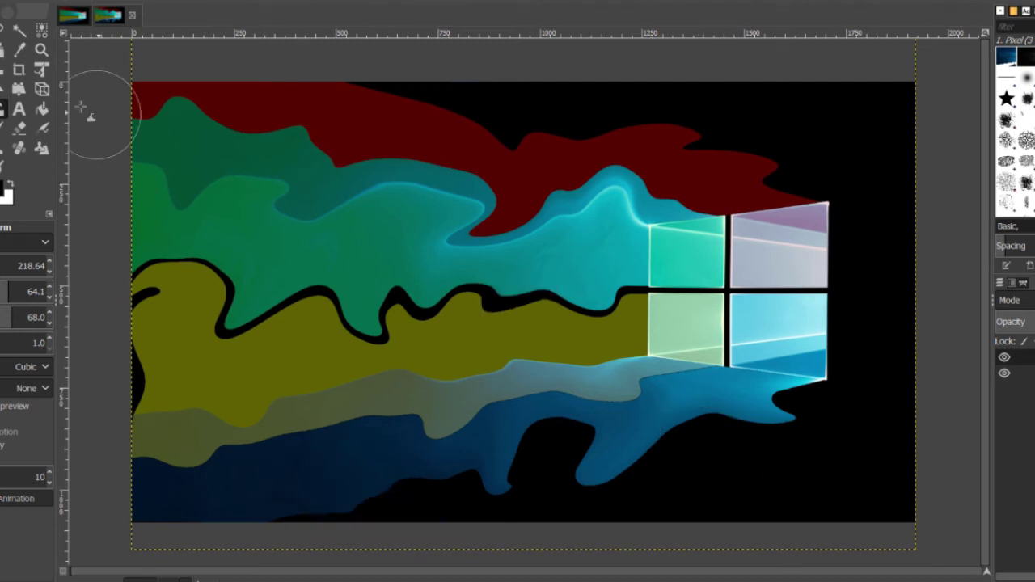
Step: Save the warped image as WALLPAPER3.png in the Documents folder
left_click(2, 2)
left_click(8, 144)
left_click(90, 177)
key("BackSpace")
type("3")
key("End")
key("BackSpace")
key("BackSpace")
key("BackSpace")
type("png")
key("Return")
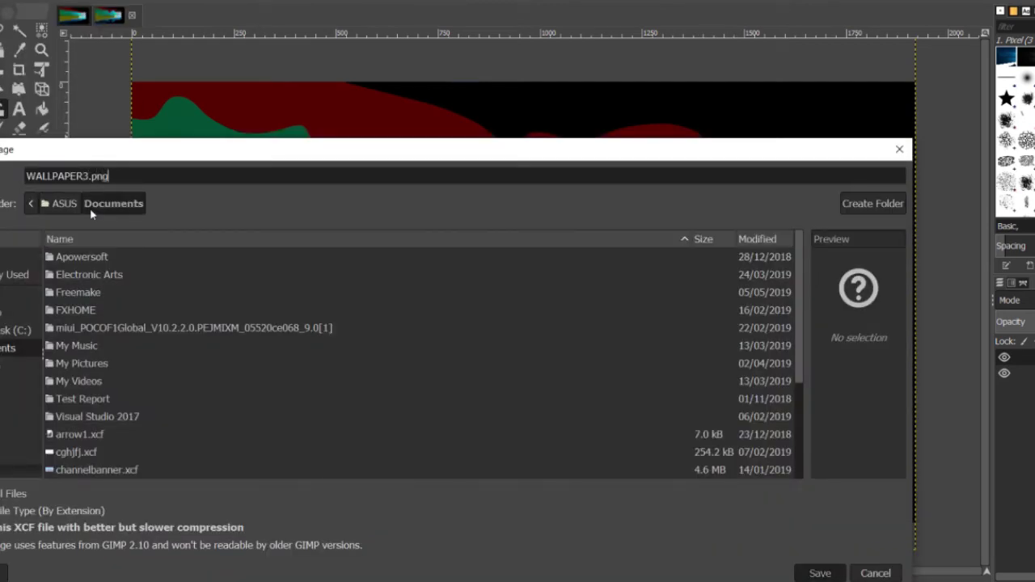
left_click(819, 573)
left_click(567, 435)
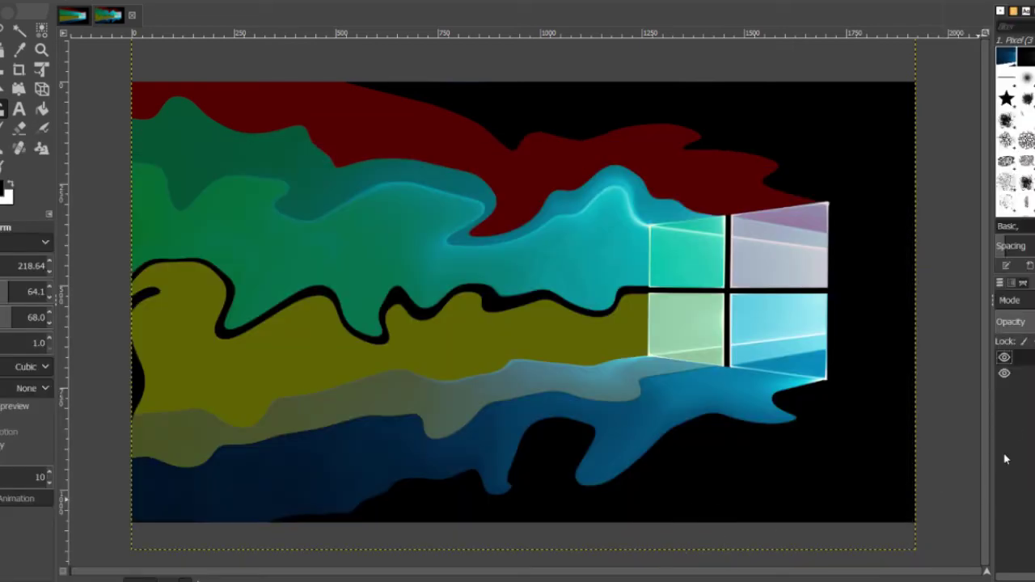
left_click(1005, 389)
left_click(1005, 375)
left_click(74, 18)
left_click(111, 18)
Step: Duplicate the layered image with the straight beams and make the upper-right pane's layer active in the copy
left_click(75, 16)
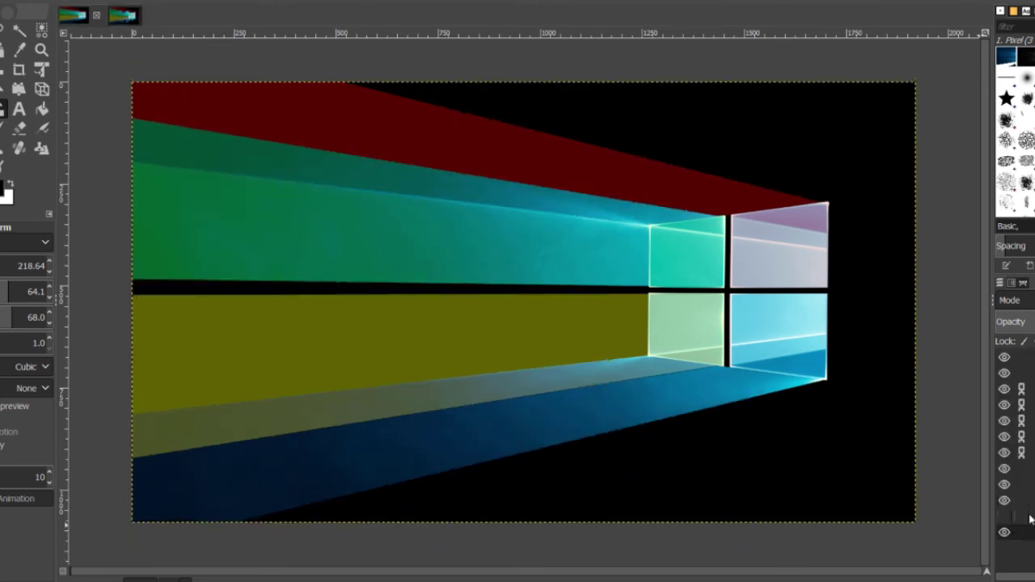
key("ctrl+d")
key("m")
left_click(1032, 501)
left_click(1004, 376)
left_click(1004, 376)
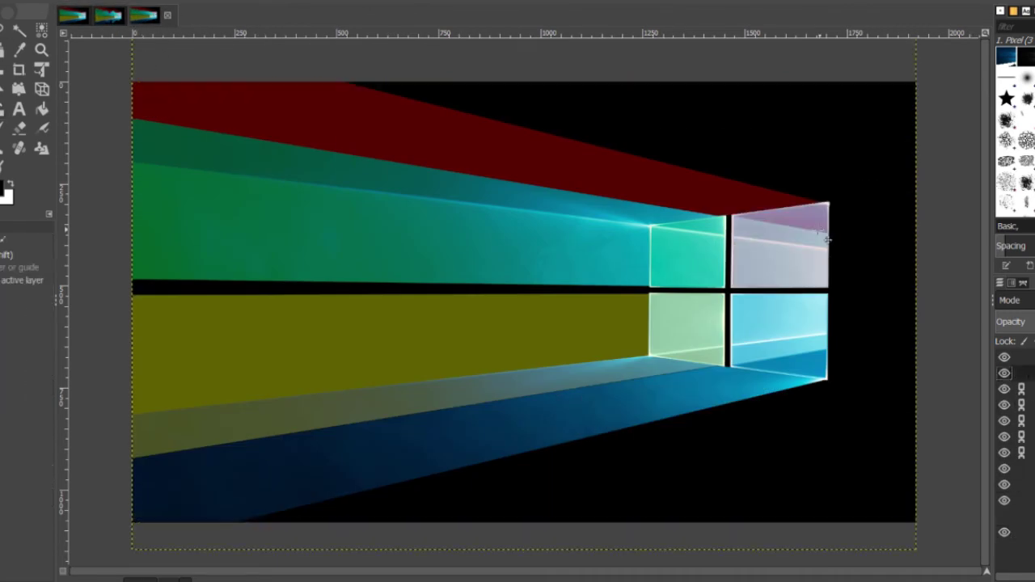
Step: Try to flip the upper-right pane horizontally in the duplicate, try a flip on the warped image, and undo both
key("shift+f")
left_click(756, 254)
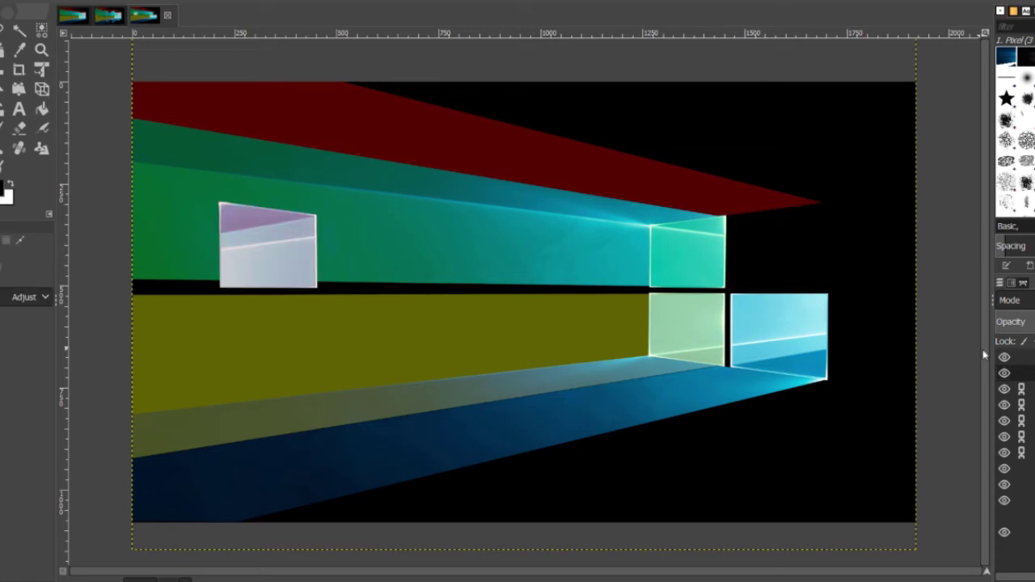
key("ctrl+z")
left_click(116, 13)
left_click(276, 152)
key("ctrl+z")
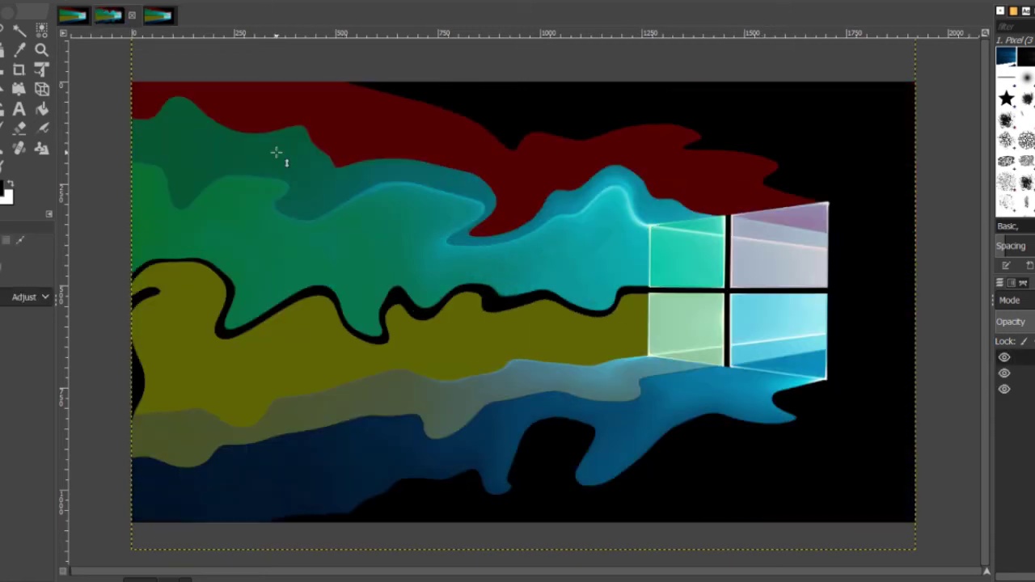
Step: Show the blue wallpaper layer in the duplicate and apply a rainbow gradient diagonally across the black background layer
left_click(146, 16)
left_click(1005, 516)
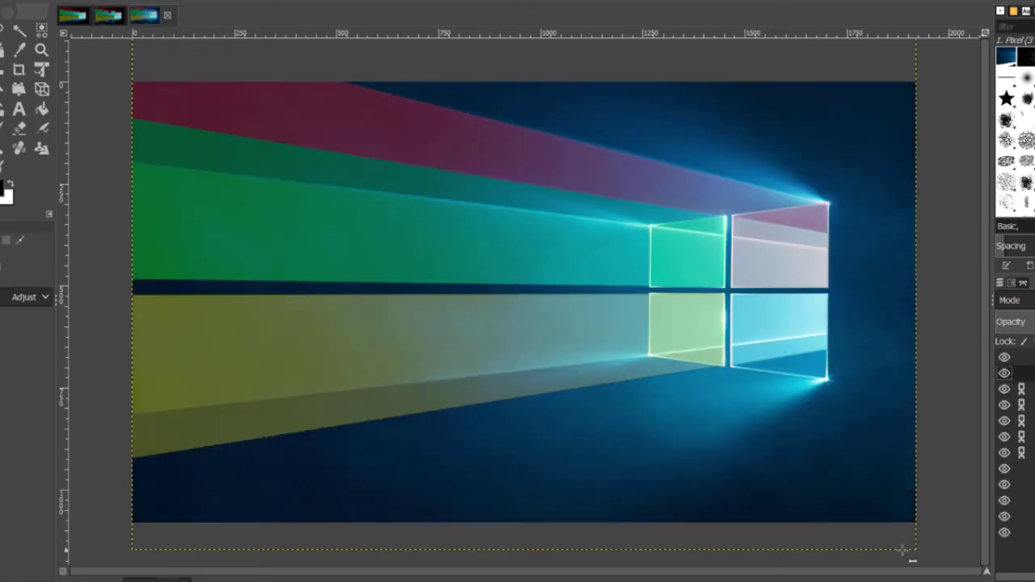
key("g")
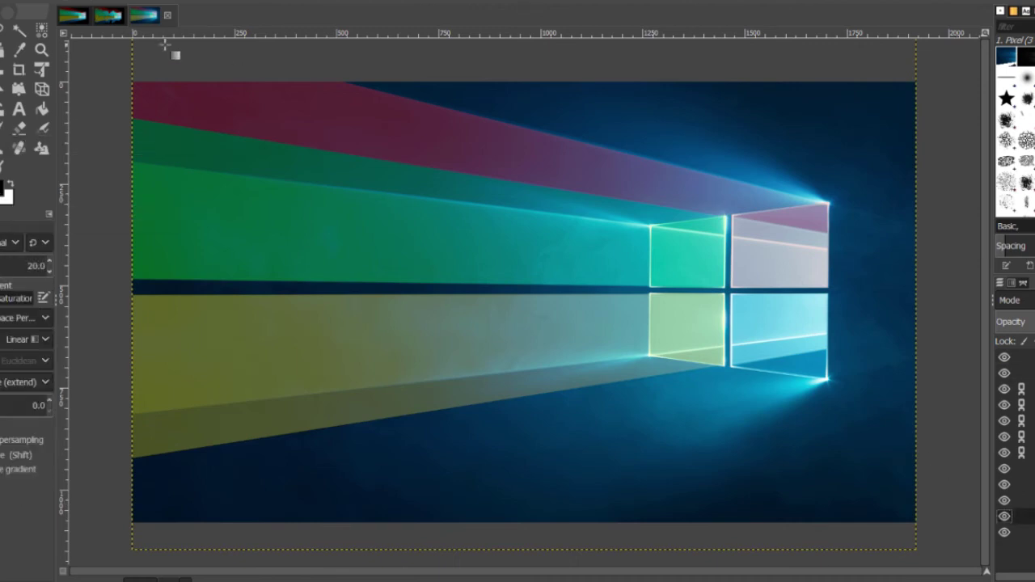
left_click_drag(113, 66, 927, 523)
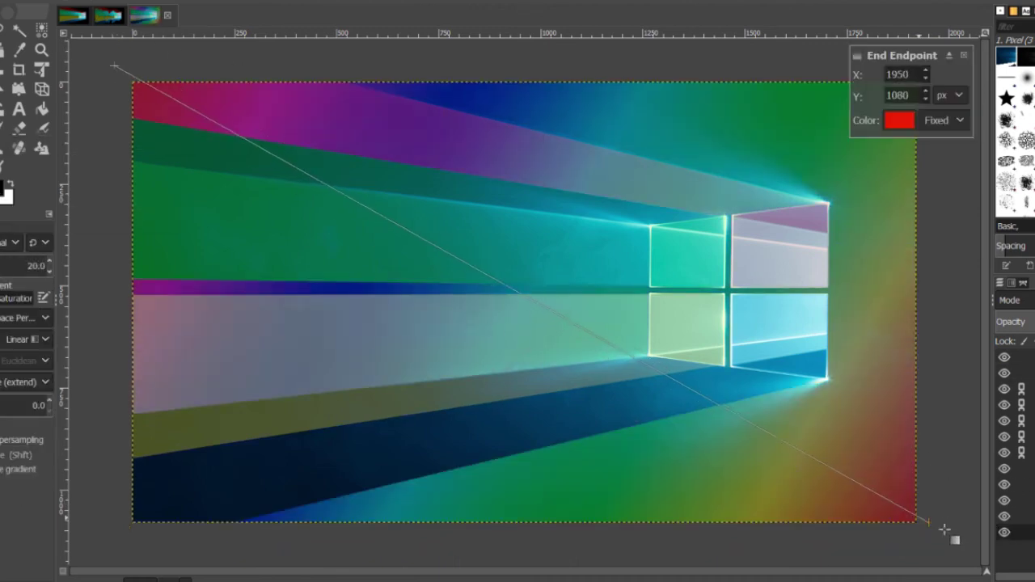
Step: Compare the gradient background with and without the blue wallpaper layer, and hide that layer again
left_click(1004, 516)
key("m")
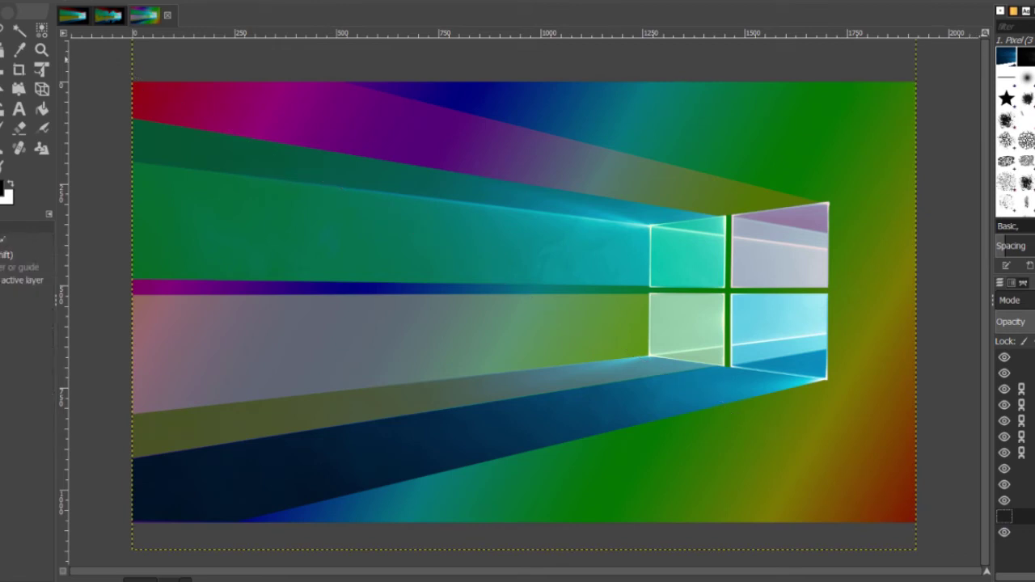
left_click(1004, 516)
left_click(1006, 516)
left_click(1006, 516)
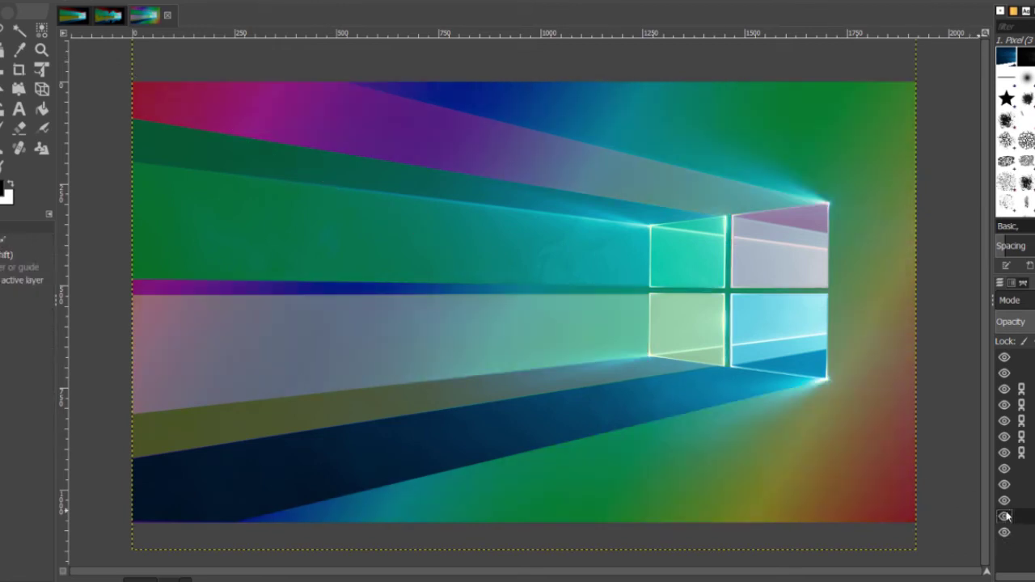
left_click(1006, 516)
left_click(1006, 516)
left_click(1006, 516)
left_click(1006, 516)
left_click(1004, 516)
Step: Try a diagonal rainbow gradient on the lower-right pane's layer without a selection and undo it
left_click(1004, 483)
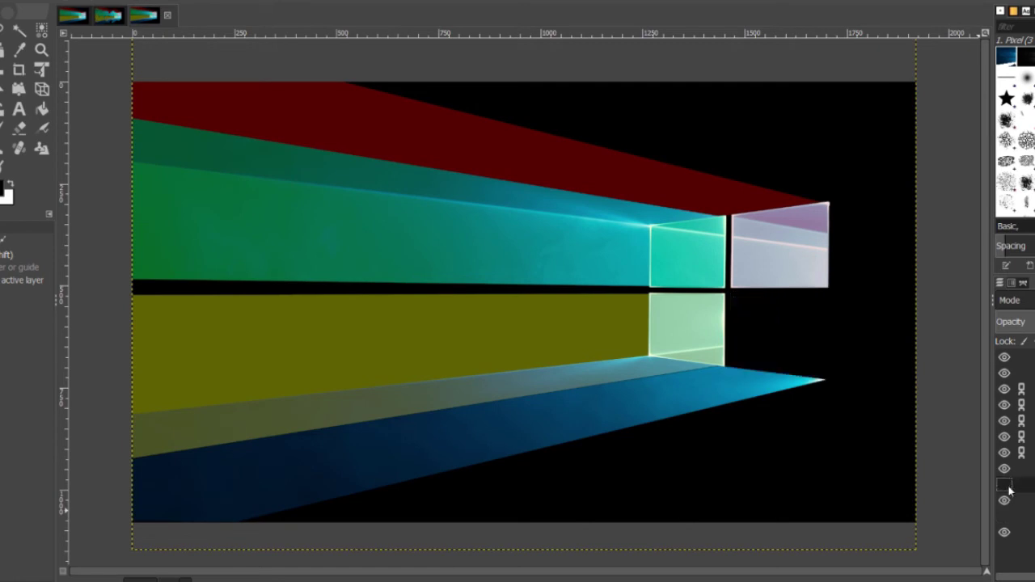
left_click(1004, 484)
key("g")
left_click_drag(728, 293, 833, 386)
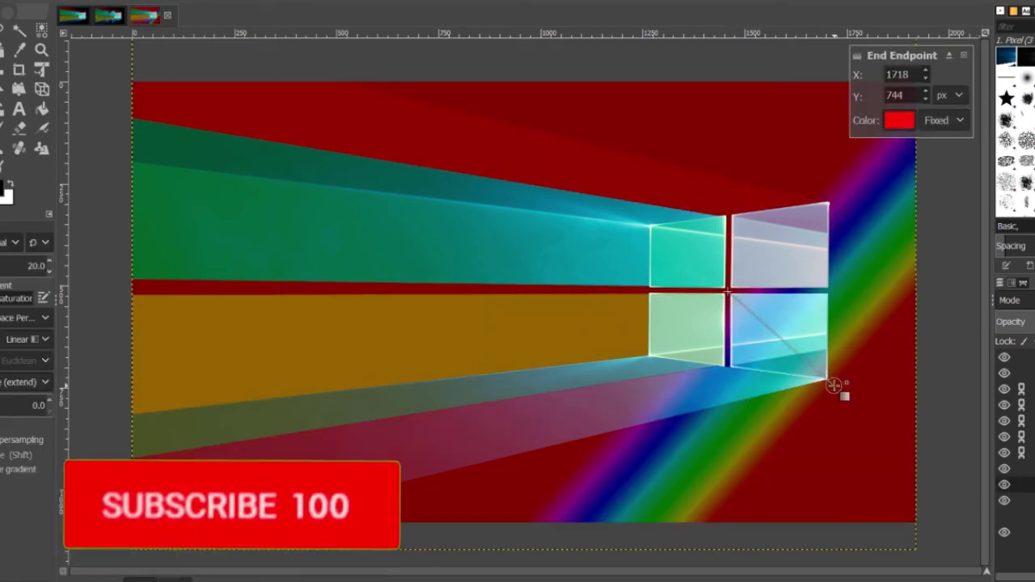
key("ctrl+z")
Step: Select only the lower-right pane and apply a rainbow gradient diagonally across it
left_click(19, 31)
left_click(781, 330)
key("g")
left_click_drag(729, 292, 839, 380)
Step: Select the lowest, blue beam and apply a rainbow gradient along it, replacing the first attempt with a longer gradient line
left_click(1025, 500)
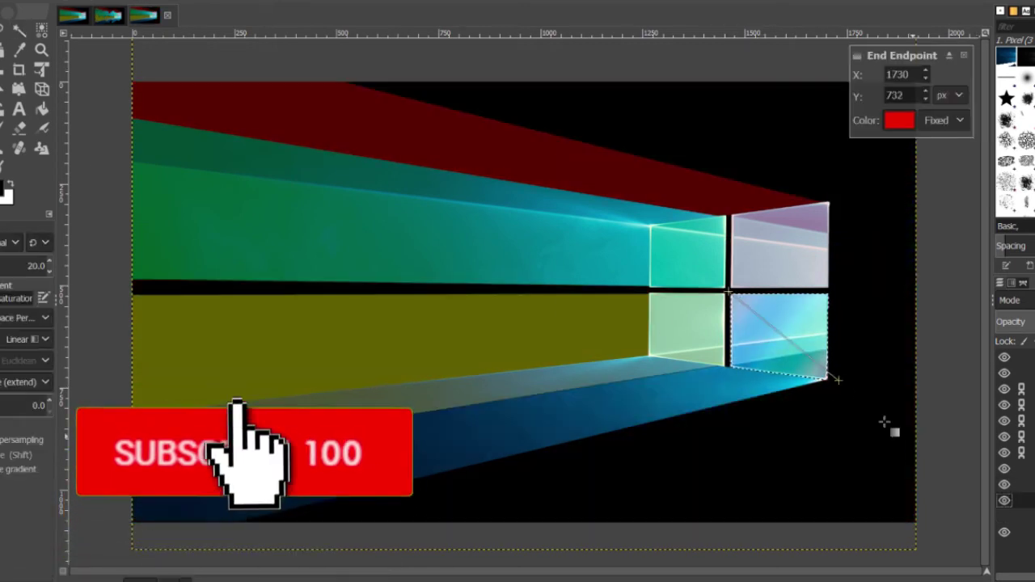
key("u")
left_click(642, 397)
key("g")
left_click_drag(117, 407, 767, 477)
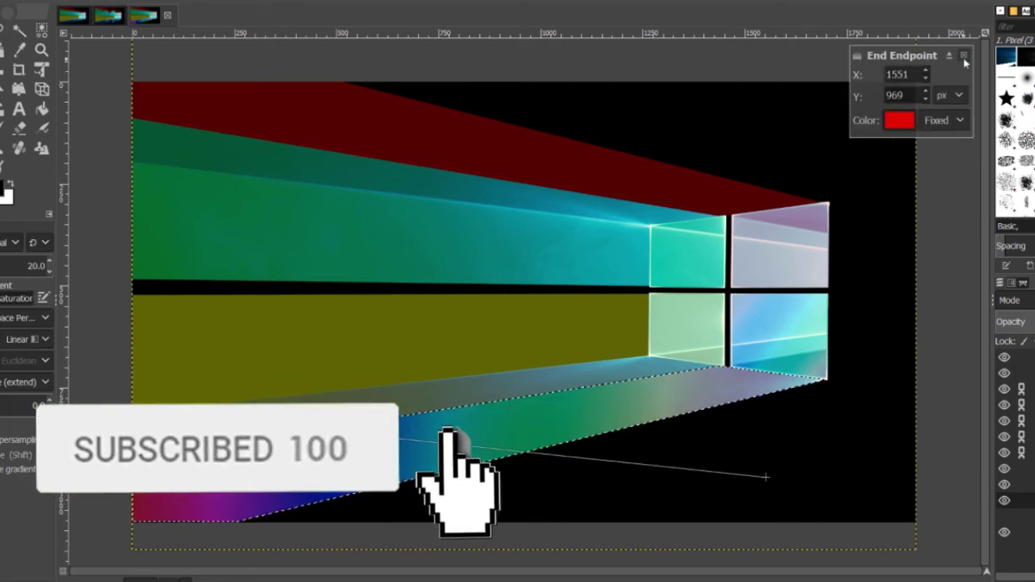
left_click(964, 56)
key("ctrl+shift+a")
key("ctrl+z")
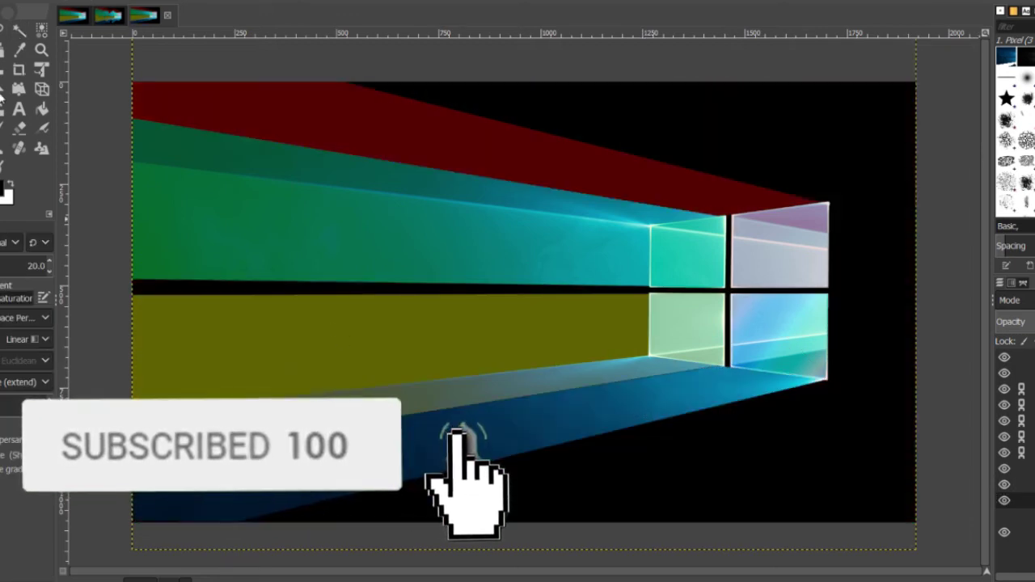
key("ctrl+z")
left_click_drag(121, 414, 838, 511)
key("b")
key("ctrl+shift+a")
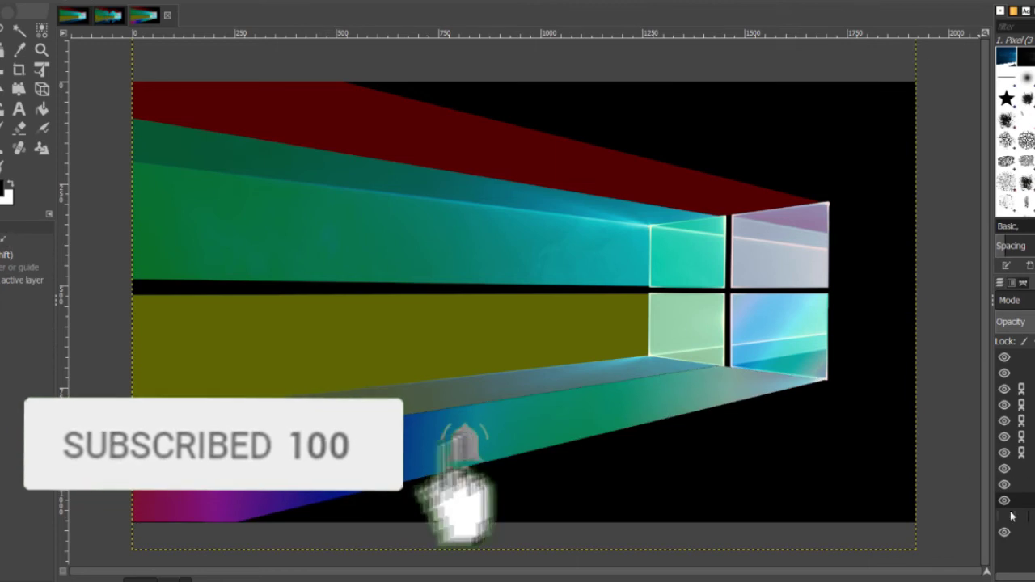
Step: Show the blue wallpaper layer and hide the black background layer beneath the beams
left_click(1006, 516)
left_click(1006, 516)
left_click(1005, 516)
left_click(1004, 532)
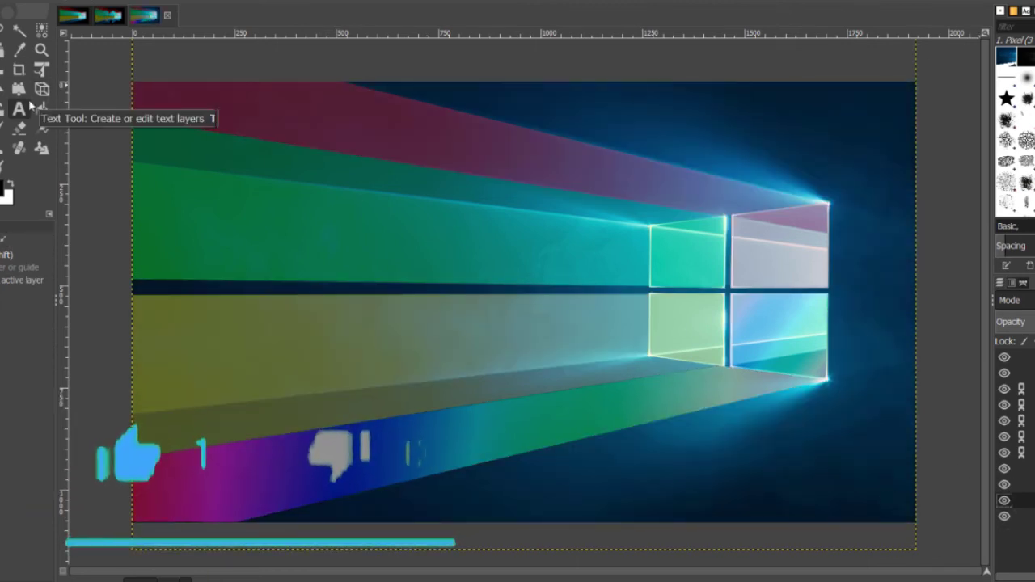
left_click(20, 48)
left_click(1005, 373)
left_click(1004, 373)
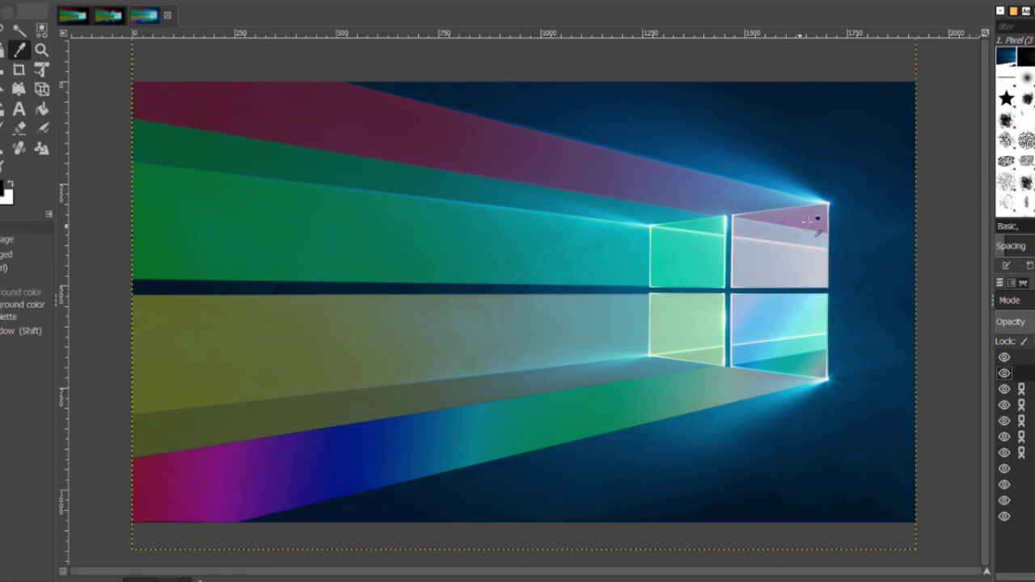
Step: Try a thin brush stroke on the upper-right pane and try to save the duplicate as wallperp2
left_click(186, 579)
left_click(185, 469)
left_click(2, 129)
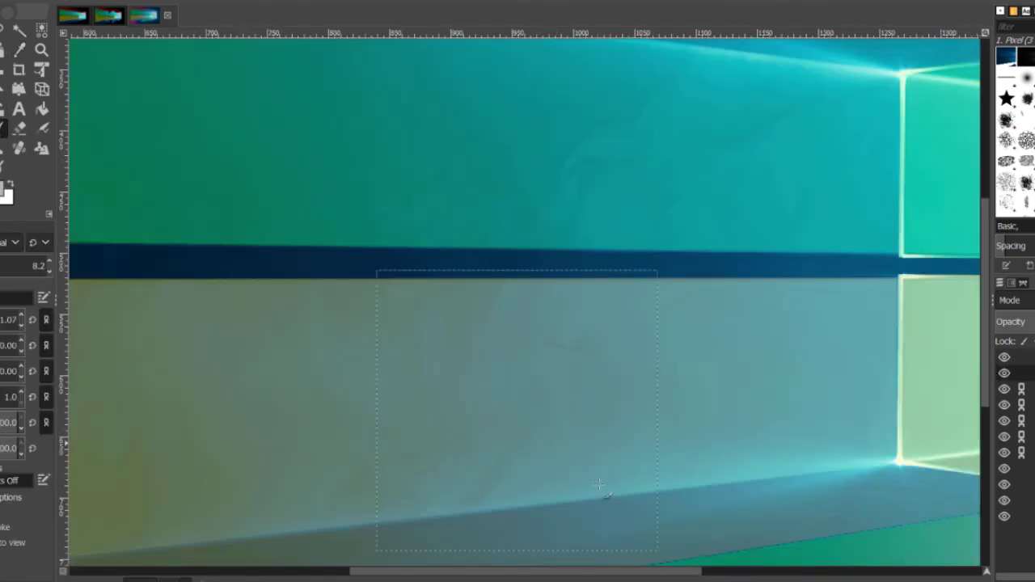
scroll(611, 495, "right", 3)
scroll(688, 389, "up", 1)
mouse_move(765, 262)
left_mouse_down()
mouse_move(791, 207)
mouse_move(634, 218)
left_mouse_up()
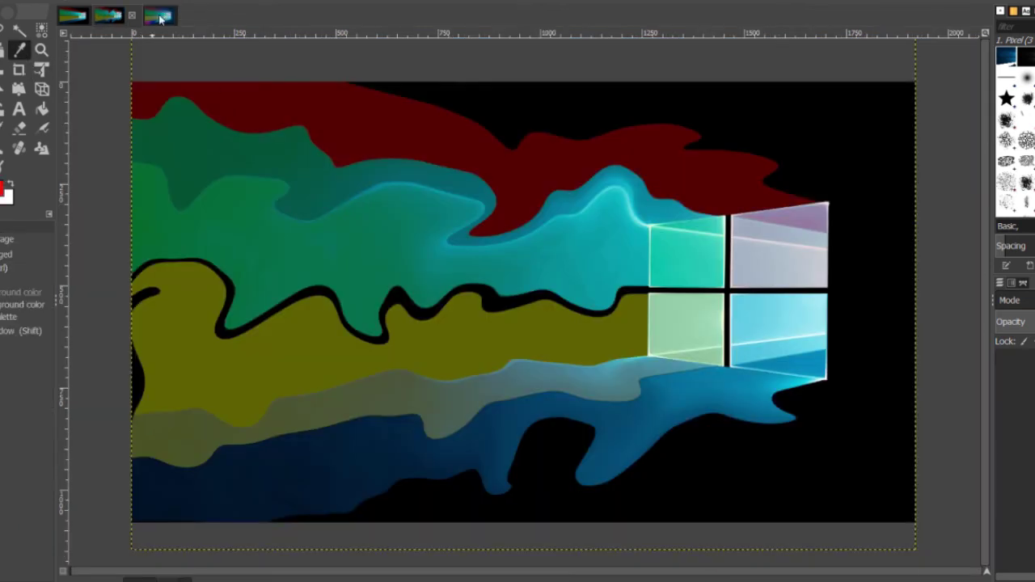
key("ctrl+s")
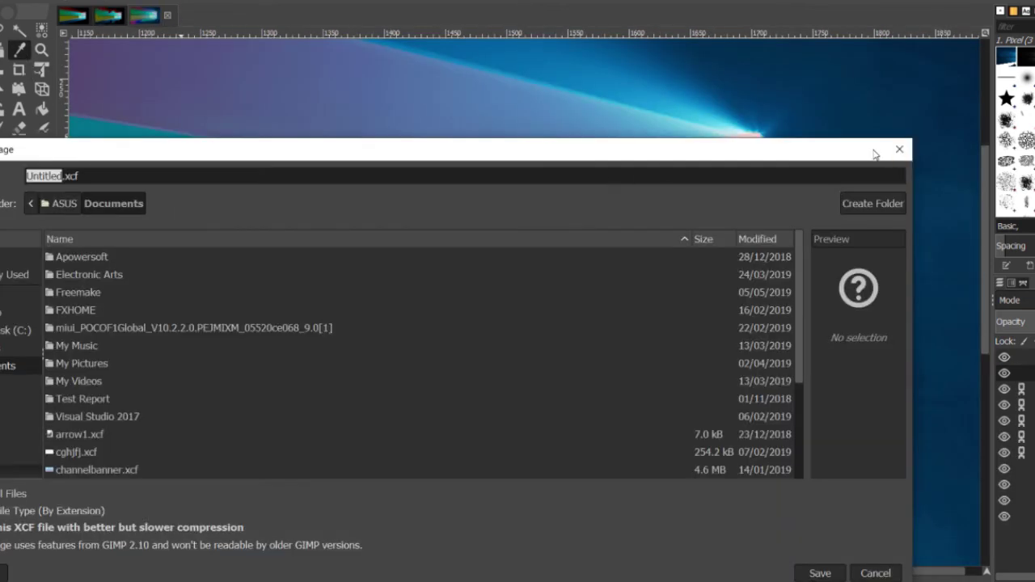
type("wallperp2")
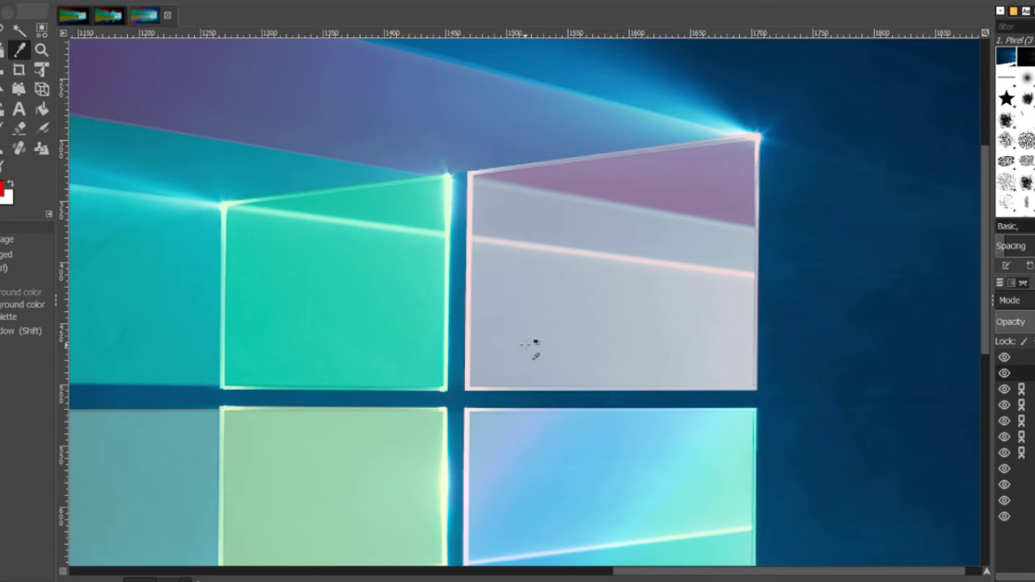
Step: Select the upper-right pane and paint it solid red with colour be2525
type("u")
left_click(588, 182)
key("p")
left_click_drag(502, 257, 712, 253)
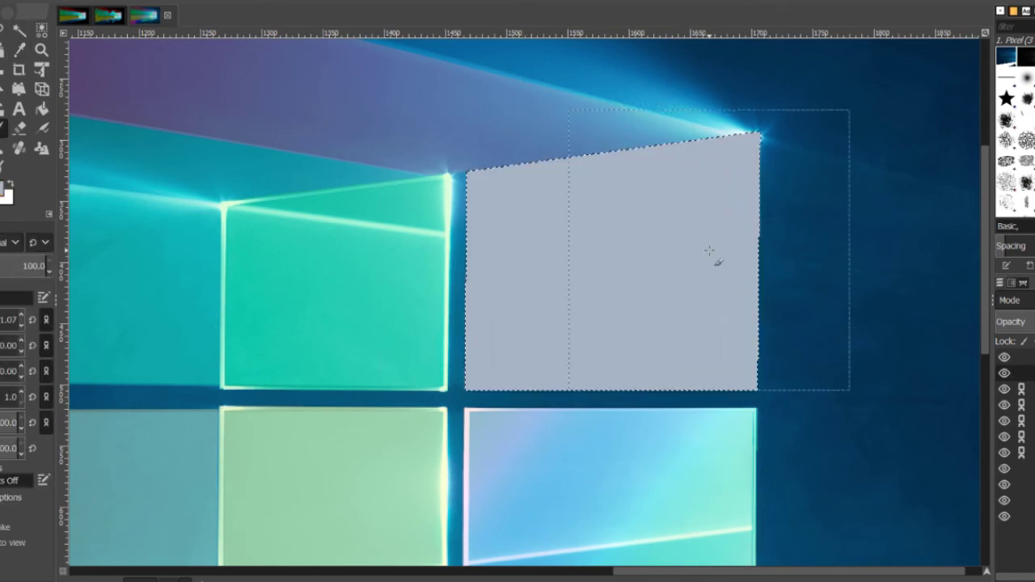
left_click(3, 189)
left_click_drag(55, 173, 55, 123)
mouse_move(28, 194)
left_mouse_down()
mouse_move(27, 208)
mouse_move(28, 157)
left_mouse_up()
left_click(129, 313)
left_click_drag(509, 295, 727, 237)
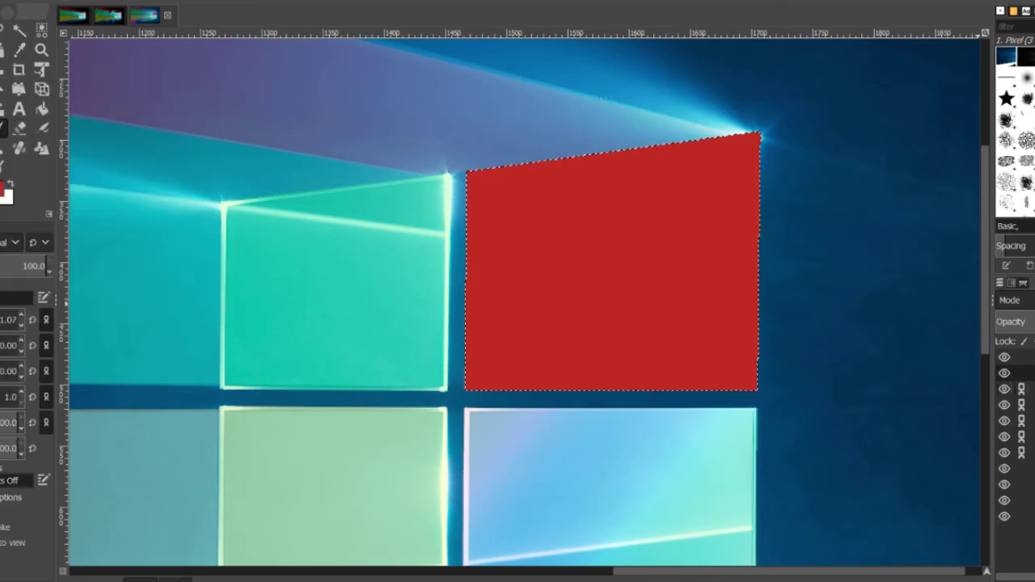
Step: Select the upper-left pane and paint it solid green using a recently used colour
left_click(19, 31)
left_click(335, 271)
left_click(3, 188)
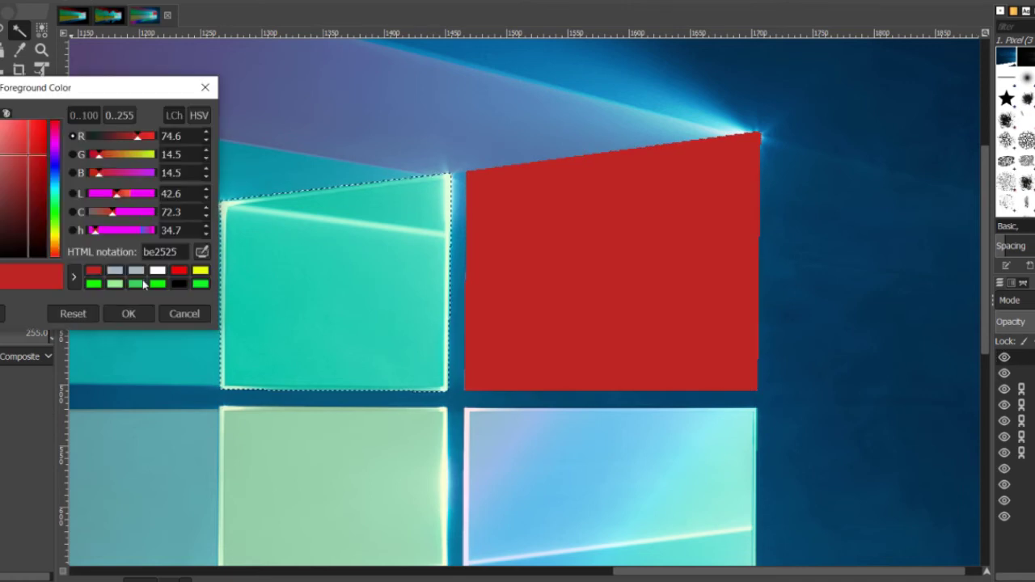
left_click(141, 283)
left_click(128, 314)
left_click(3, 129)
left_click_drag(185, 238, 436, 271)
Step: Select the lower-left pane on its own layer and paint it solid yellow
scroll(566, 300, "down", 2)
left_click(1030, 469)
left_click(19, 30)
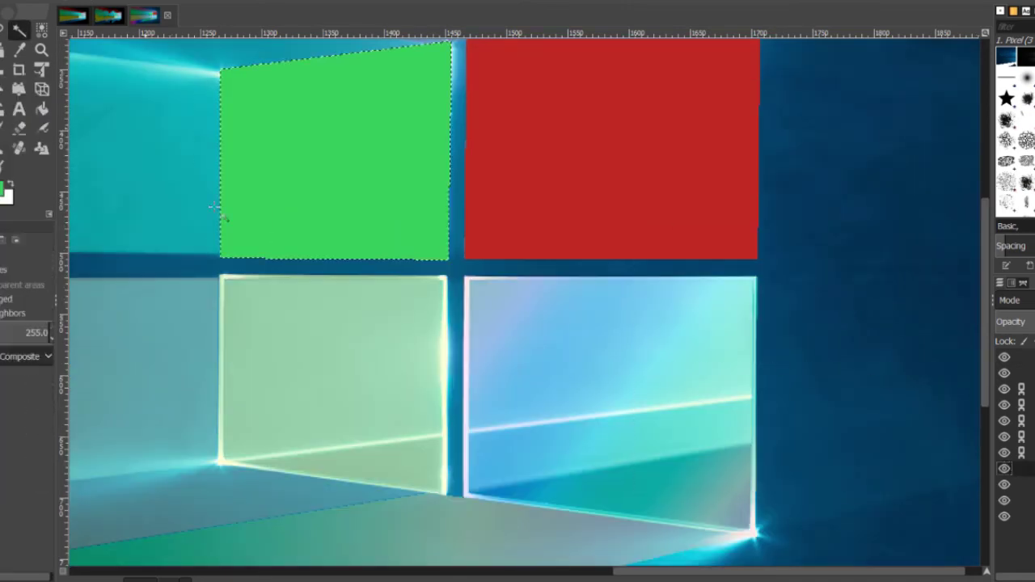
left_click(258, 327)
left_click(2, 188)
left_click(93, 283)
left_click(128, 314)
left_click(272, 358)
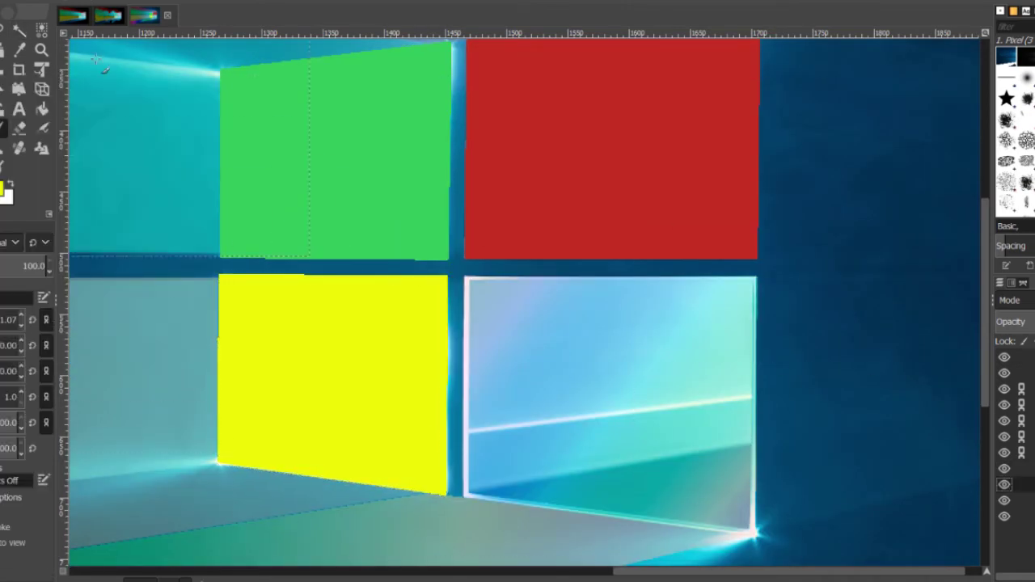
Step: Select the lower-right pane and paint it solid bright blue
left_click(20, 31)
left_click(518, 356)
left_click(3, 188)
left_click(54, 174)
left_click(128, 314)
left_click(2, 129)
left_click_drag(470, 304, 667, 447)
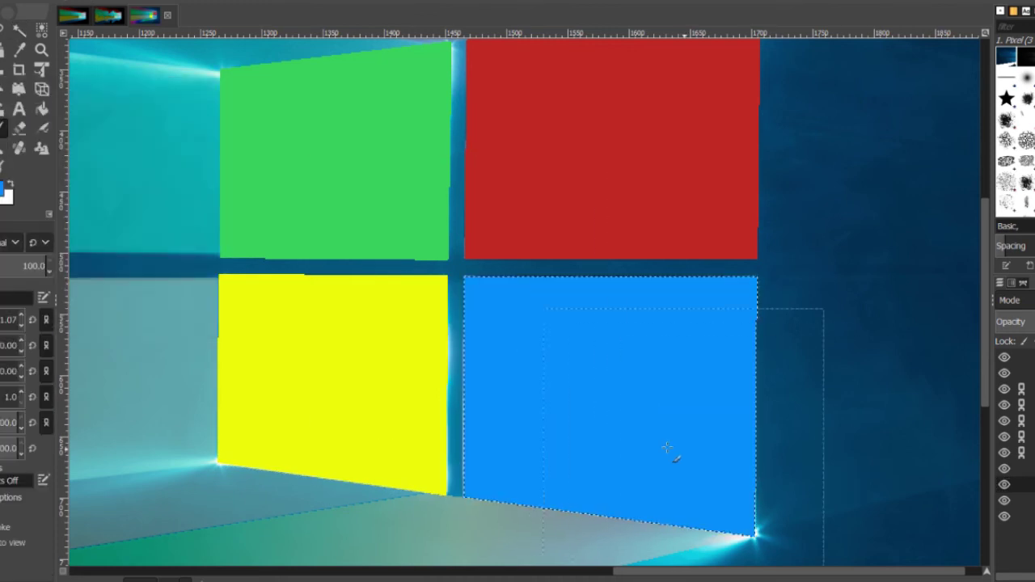
Step: Link the rainbow beam's layer with the other beam layers and hide all the beams
left_click(176, 579)
left_click(172, 511)
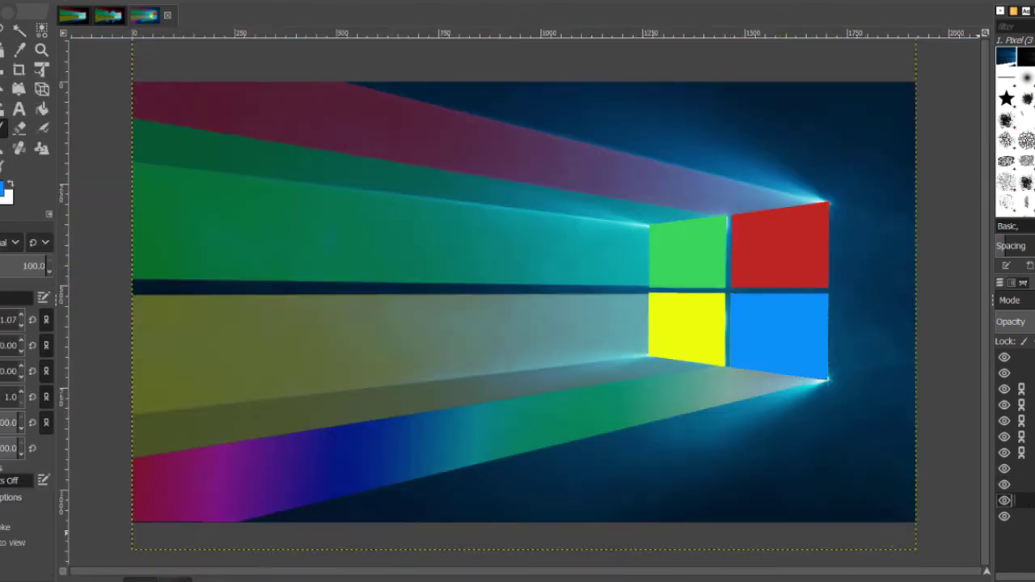
key("g")
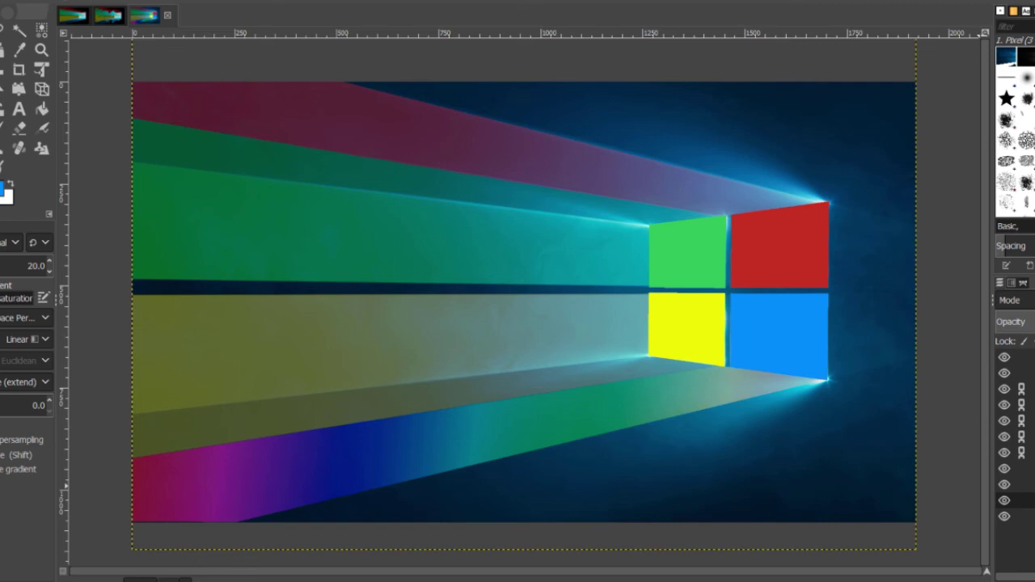
left_click(1005, 453)
left_click(1023, 500)
left_click(1004, 437)
left_click(1004, 421)
left_click(1004, 406)
left_click(1004, 390)
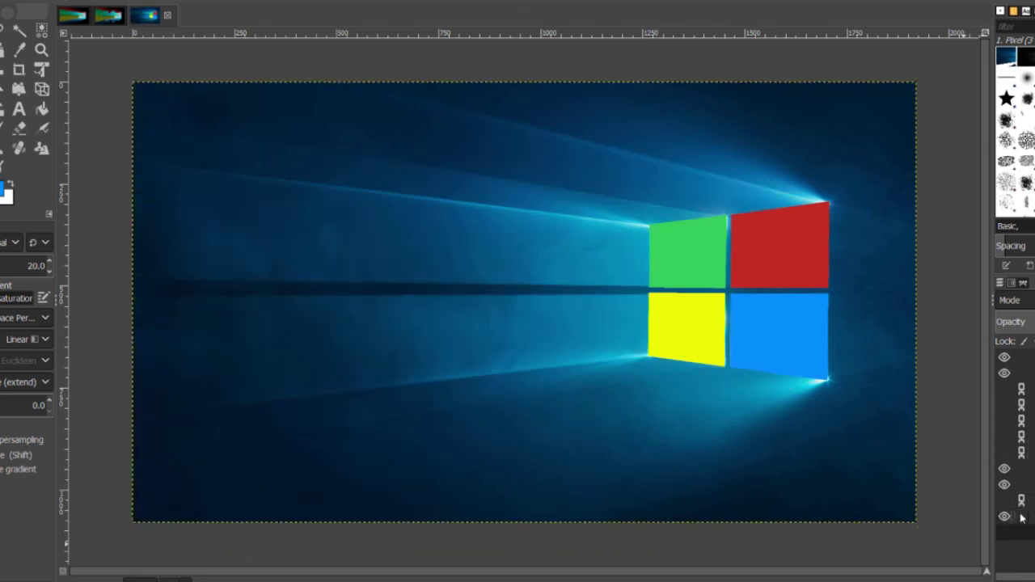
Step: Hide the blue wallpaper layer, and show the black background and the rainbow beam's layer
left_click(1005, 515)
left_click(1005, 532)
left_click(1003, 502)
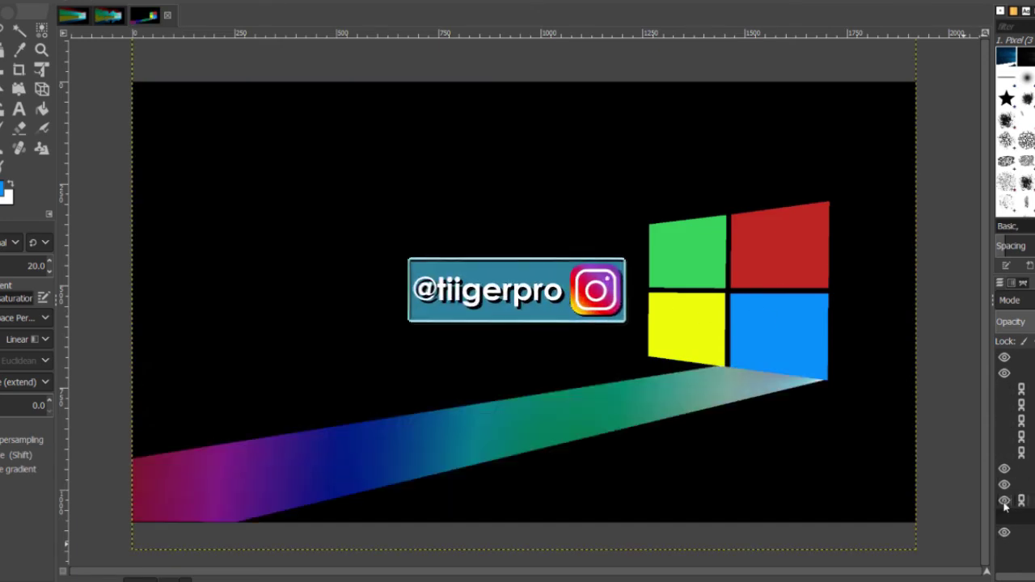
Step: Select the rainbow beam and paint it the same solid blue as the lower-right pane
key("u")
left_click(593, 413)
key("p")
mouse_move(164, 499)
left_mouse_down()
mouse_move(388, 444)
mouse_move(848, 415)
left_mouse_up()
Step: Show the olive beam's layer above the blue beam and pick the lower-left pane's yellow as foreground colour
right_click(1029, 500)
left_click(1027, 453)
left_click(1004, 453)
left_click(19, 50)
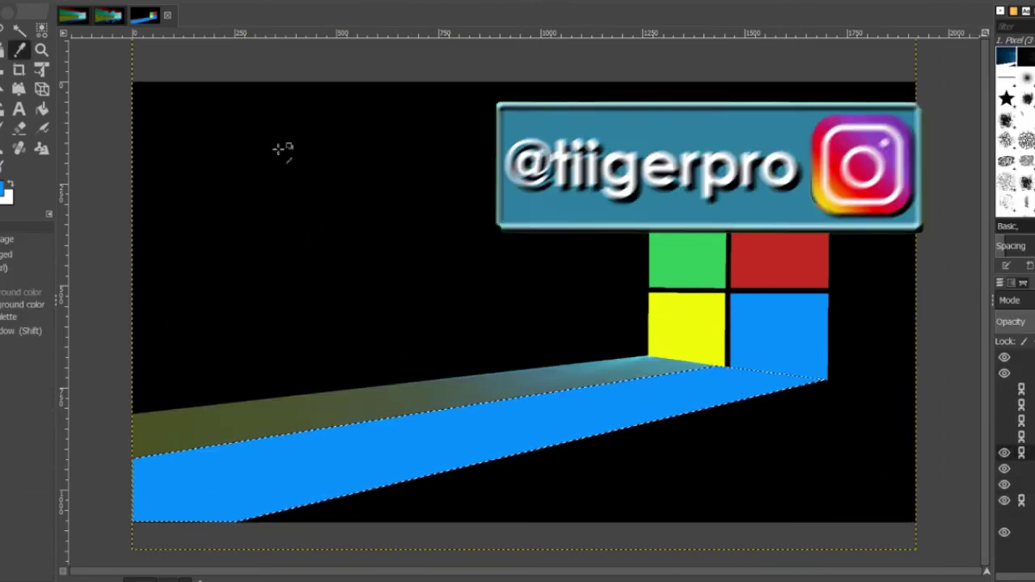
left_click(1027, 469)
left_click(688, 325)
left_click(3, 129)
left_click_drag(687, 352, 607, 376)
key("ctrl+z")
Step: Select the olive beam and the dark yellow beam beside the yellow pane and paint both the pane's solid yellow
left_click(1027, 453)
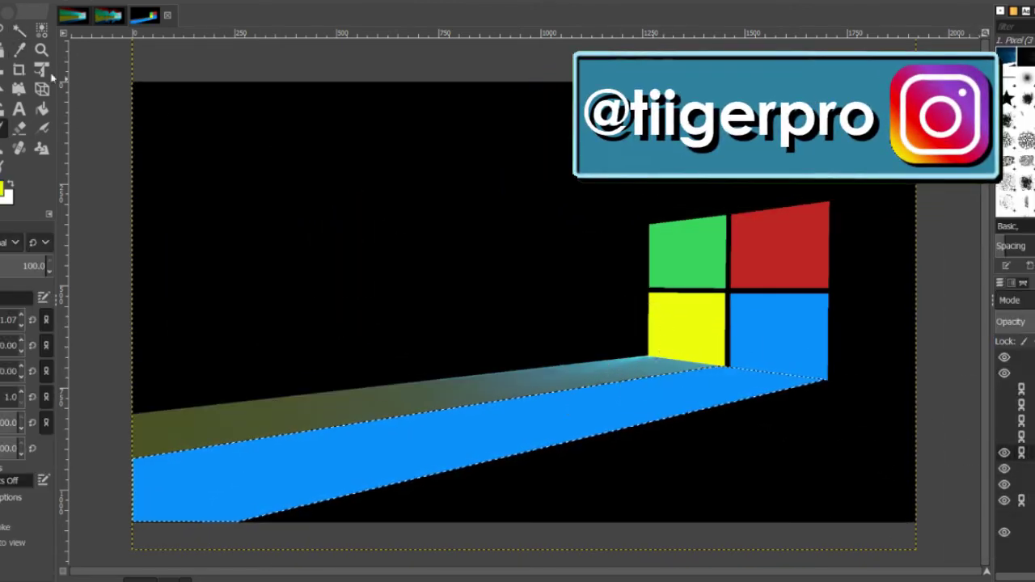
left_click(20, 30)
left_click(315, 410)
left_click(3, 129)
left_click_drag(162, 432, 806, 355)
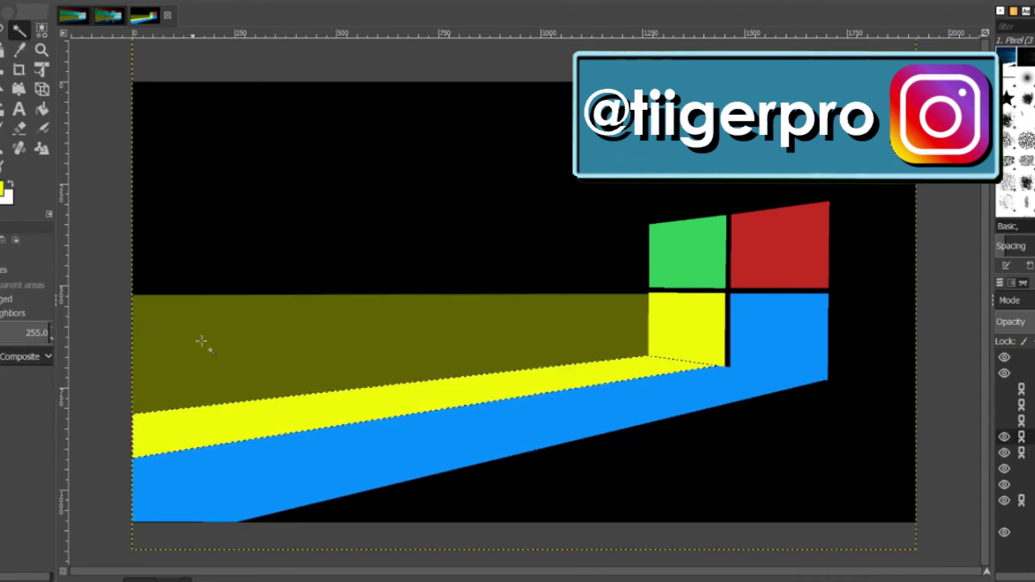
mouse_move(203, 342)
left_mouse_down()
mouse_move(642, 323)
mouse_move(195, 344)
left_mouse_up()
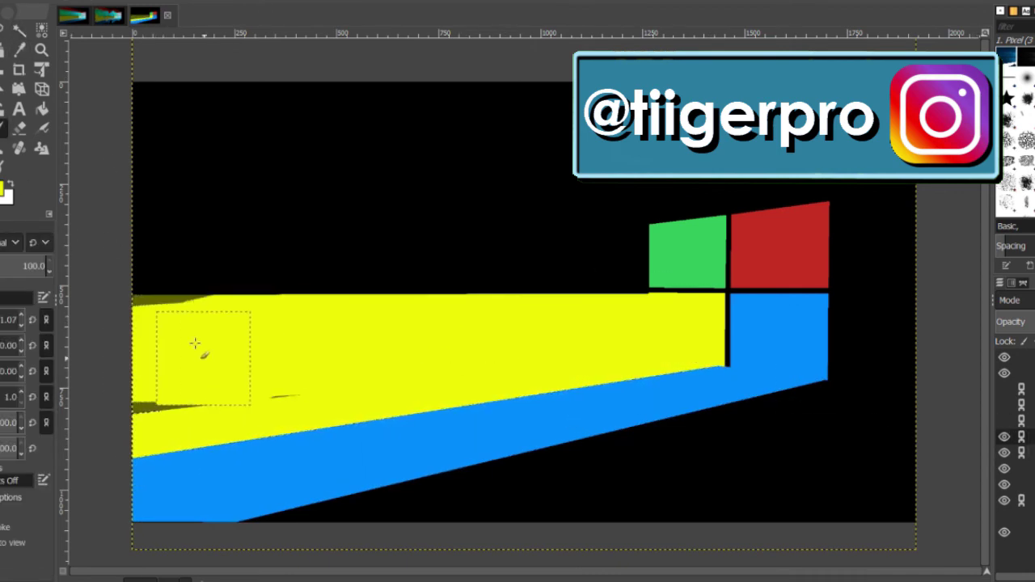
left_click(206, 281)
Step: Show the dark red beam's layer, select the beam and paint it the same solid red as the upper-right pane
left_click(1004, 420)
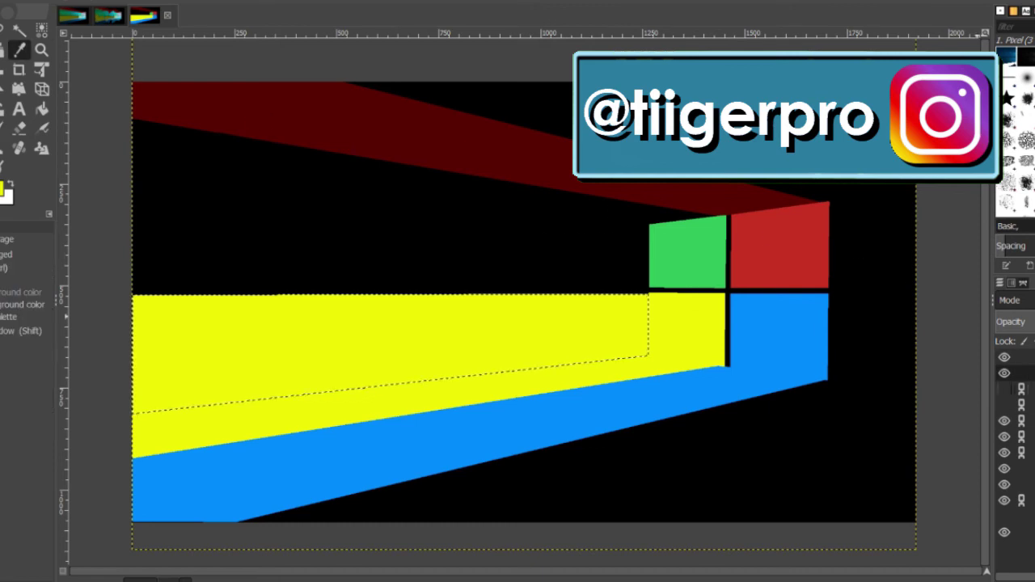
key("u")
left_click(239, 108)
key("p")
mouse_move(182, 104)
left_mouse_down()
mouse_move(644, 192)
mouse_move(797, 203)
left_mouse_up()
Step: Pick the upper-left pane's green, show the upper teal beam's layer, and paint that beam solid green
left_click(20, 51)
left_click(688, 252)
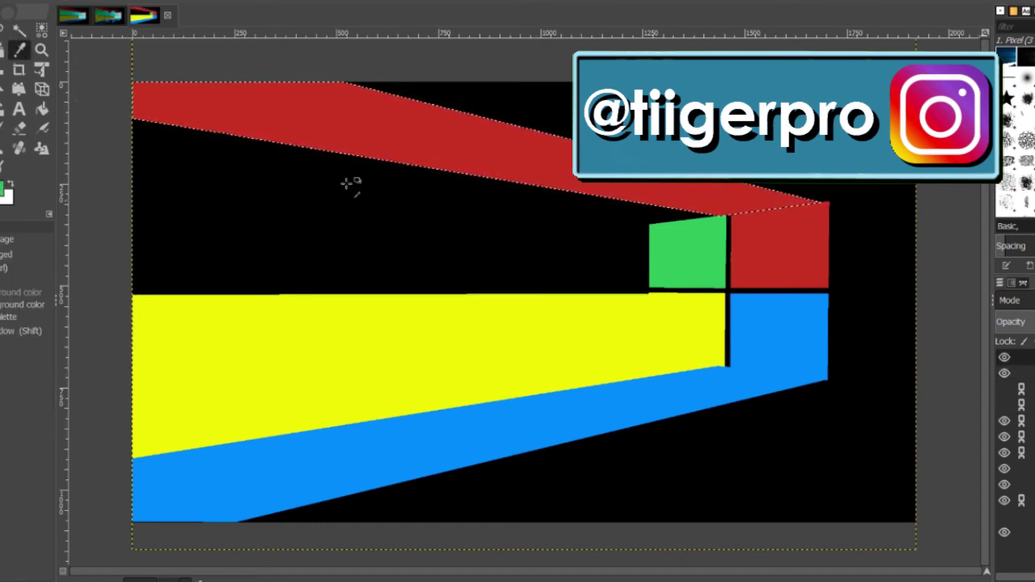
left_click(1005, 404)
left_click(19, 30)
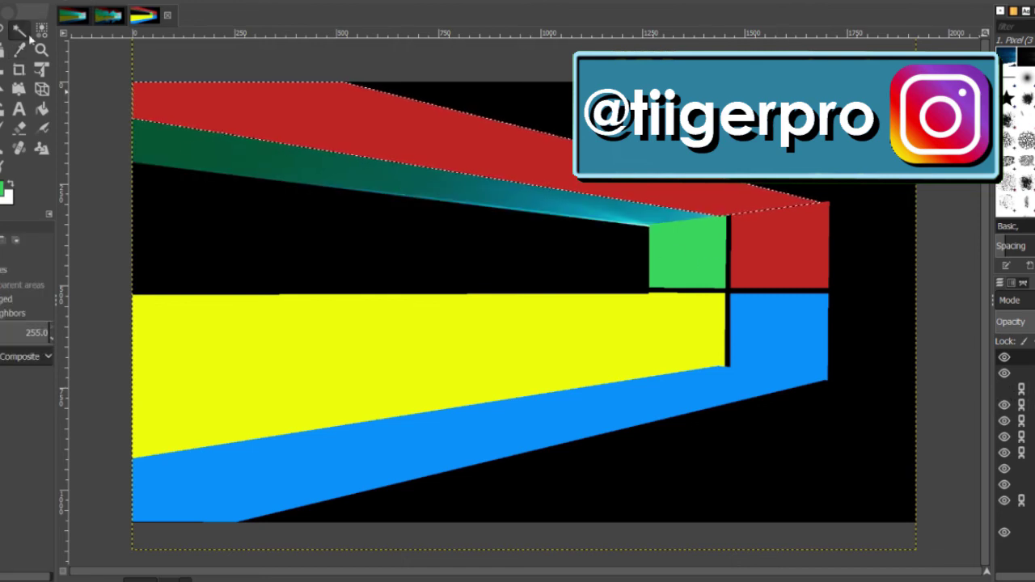
left_click(421, 185)
key("p")
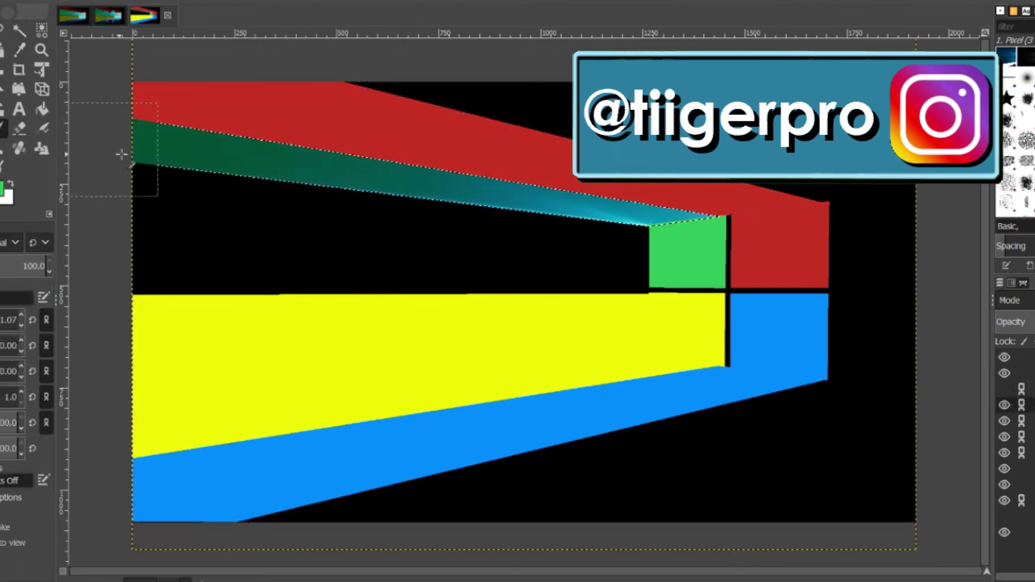
left_click_drag(121, 156, 761, 259)
Step: Try painting the lower teal beam solid green and undo the attempt
left_click(19, 31)
left_click(217, 195)
left_click(3, 128)
mouse_move(127, 214)
left_mouse_down()
mouse_move(363, 222)
mouse_move(600, 270)
mouse_move(296, 232)
left_mouse_up()
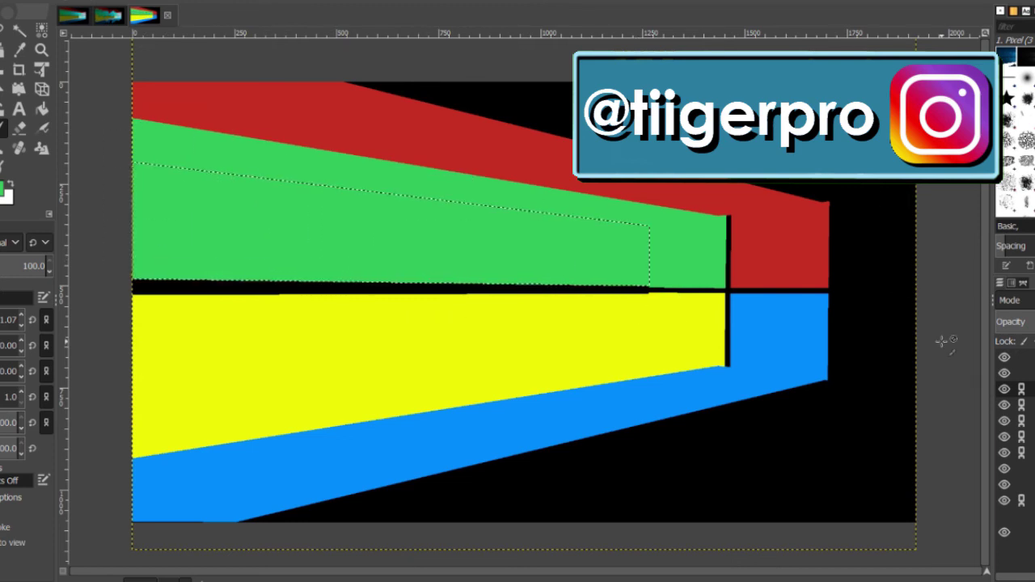
key("ctrl+z")
key("ctrl+z")
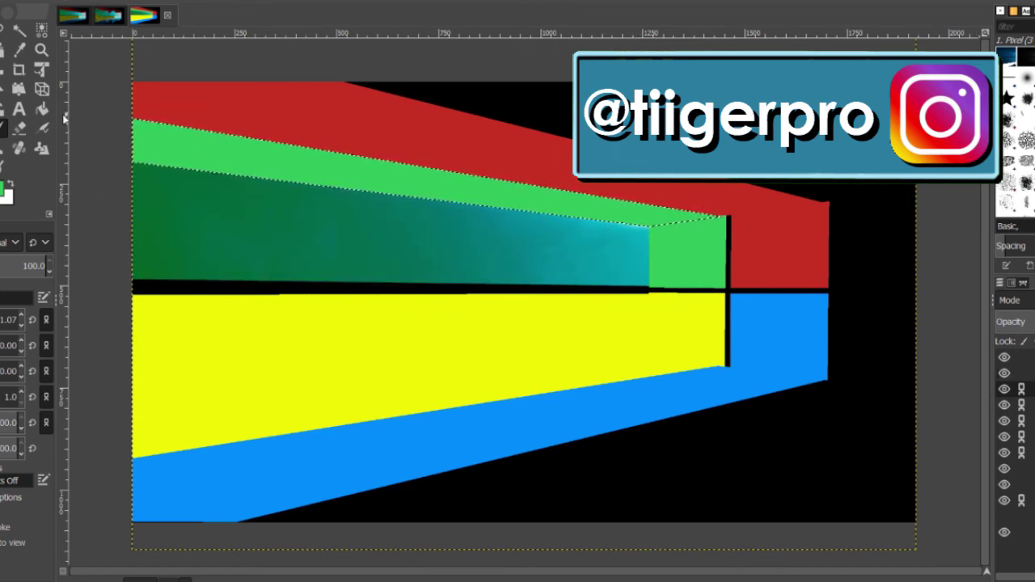
Step: Select the teal beam beside the green pane and paint it the same solid green
left_click(19, 31)
left_click(186, 210)
left_click(3, 127)
mouse_move(128, 226)
left_mouse_down()
mouse_move(279, 234)
mouse_move(162, 183)
left_mouse_up()
Step: Change the foreground colour to a lighter green, select the upper green beam and paint it with that shade
left_click(1025, 406)
left_click(2, 189)
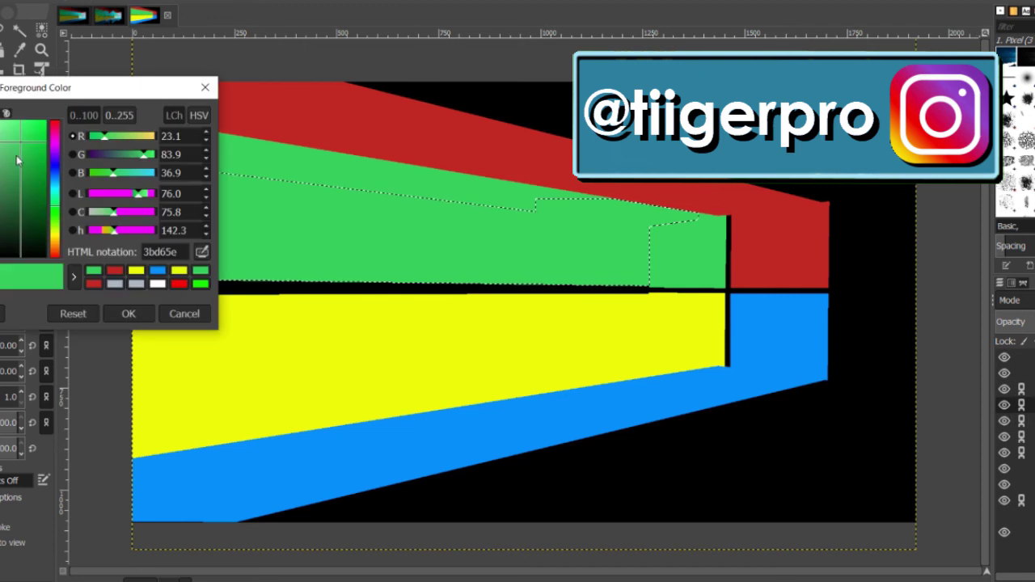
left_click(4, 144)
left_click(128, 313)
left_click(19, 31)
left_click(170, 147)
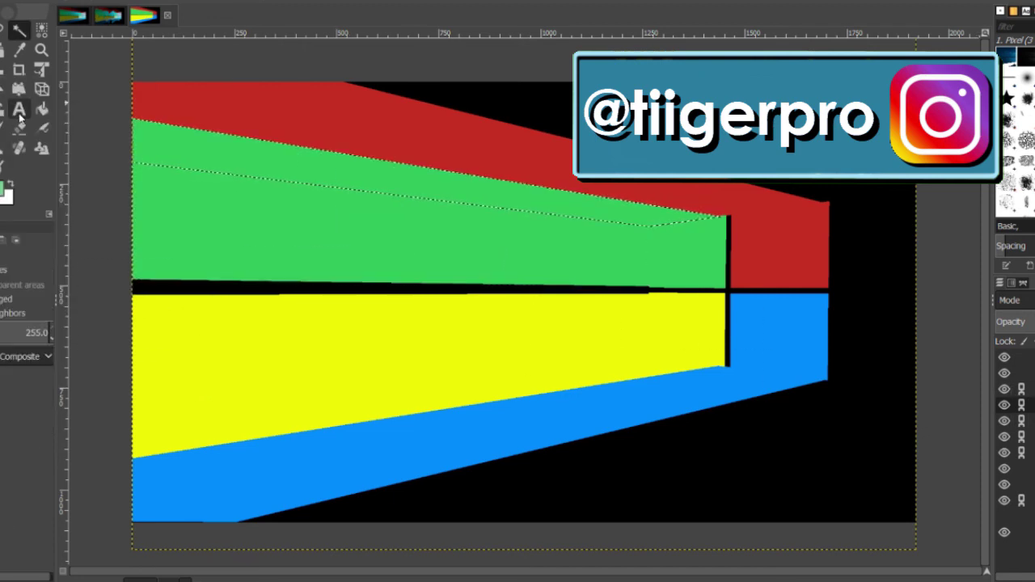
left_click(3, 128)
left_click_drag(134, 149, 684, 235)
Step: Check the overlap by toggling the lower green beam's layer, and cover the darker patch on the upper beam with light green
left_click(1004, 389)
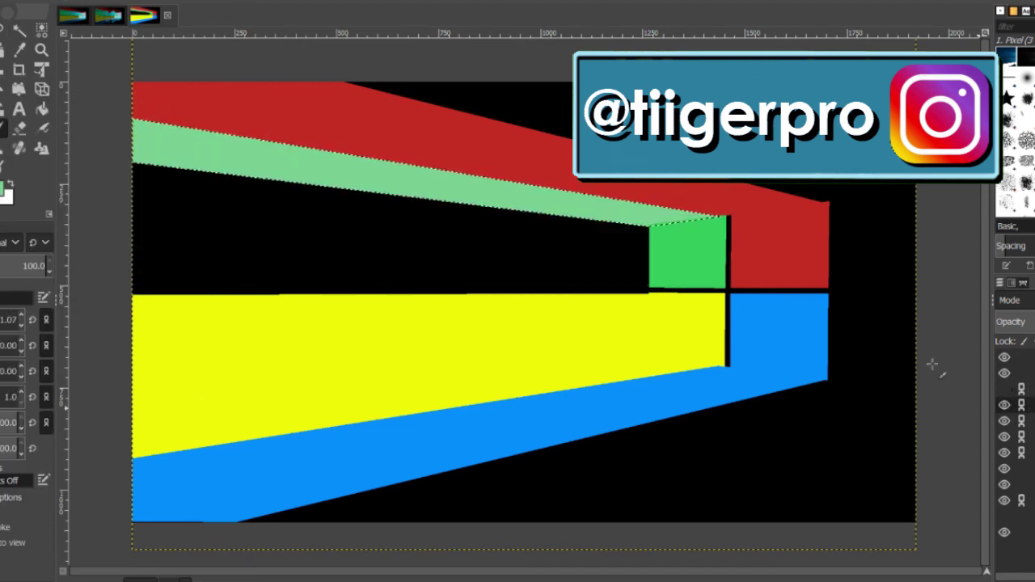
left_click(1004, 388)
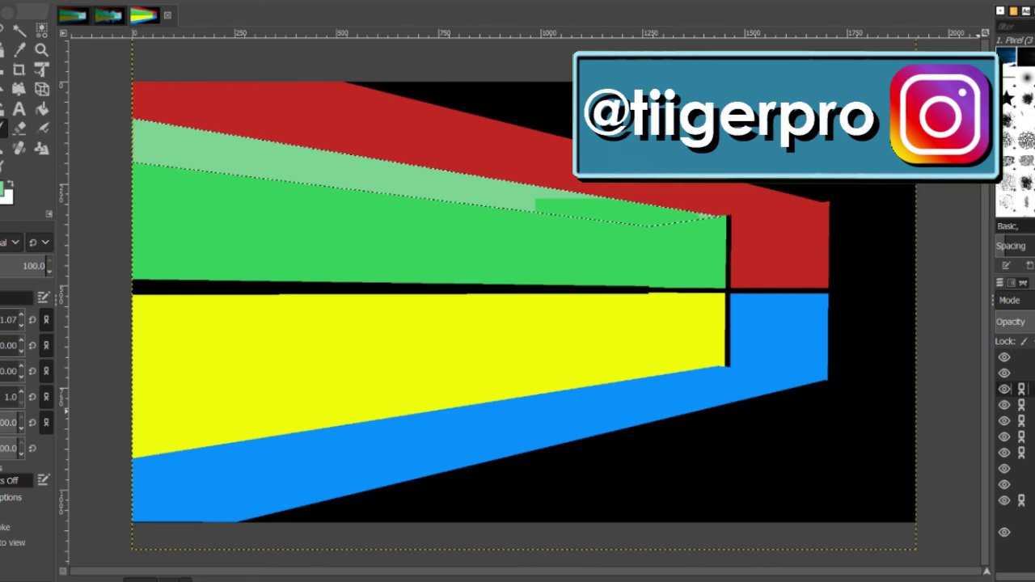
left_click(1004, 390)
left_click(1004, 390)
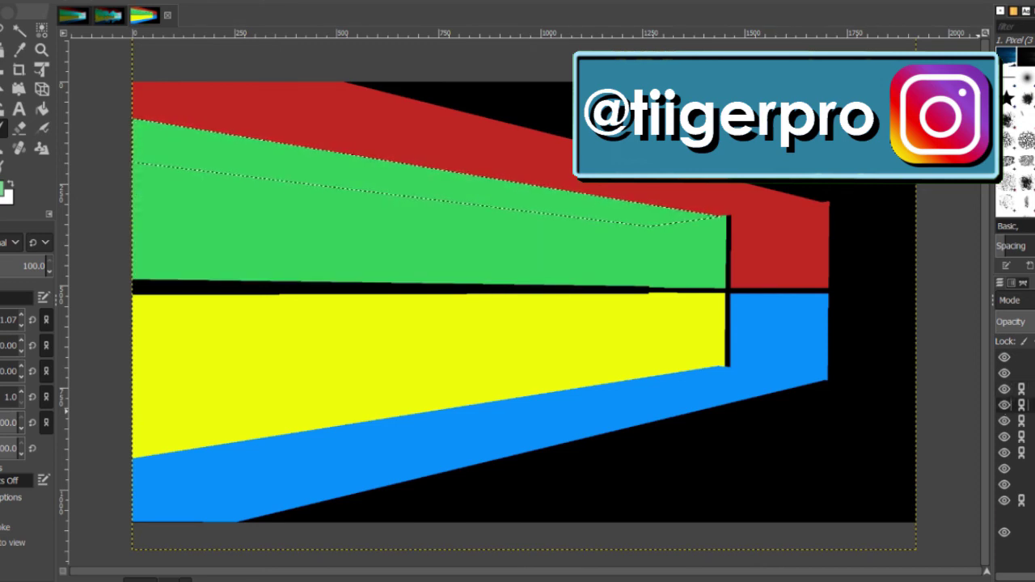
key("m")
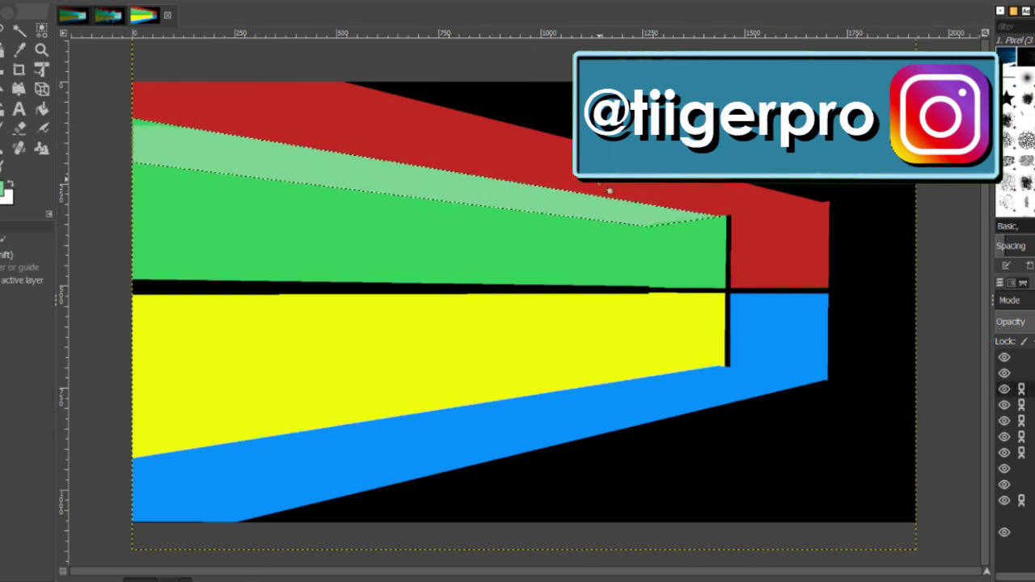
Step: Clear the selection, try nudging the red and green beam layers slightly, and undo the moves
key("ctrl+shift+a")
left_click_drag(610, 191, 620, 189)
key("ctrl+z")
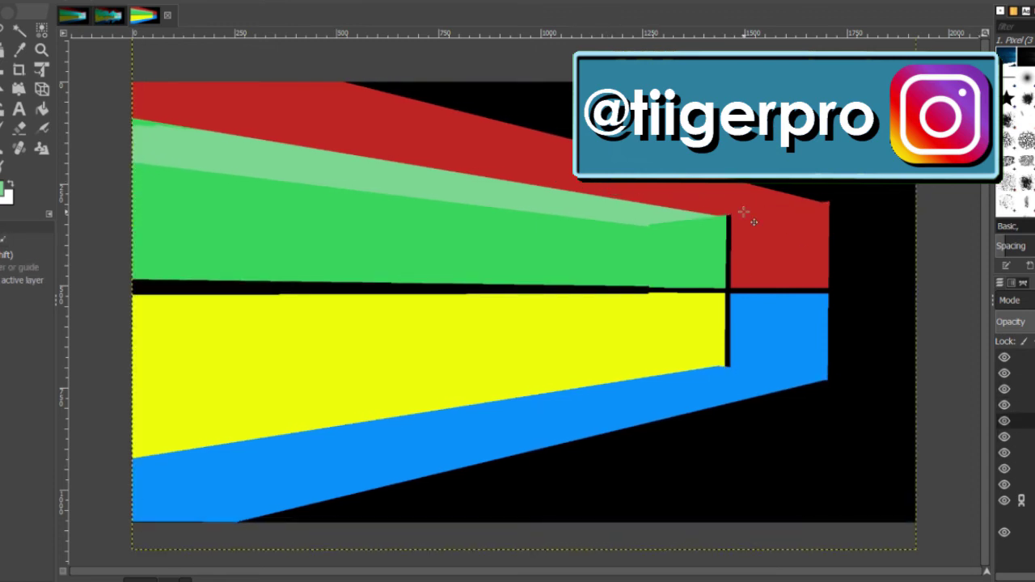
left_click_drag(719, 192, 726, 191)
left_click_drag(641, 217, 646, 216)
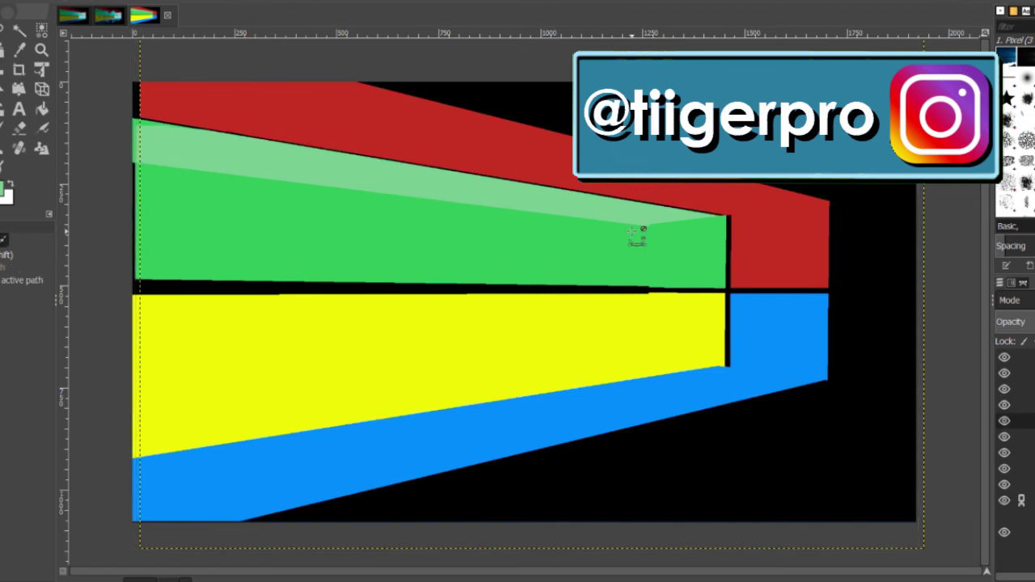
key("ctrl+z")
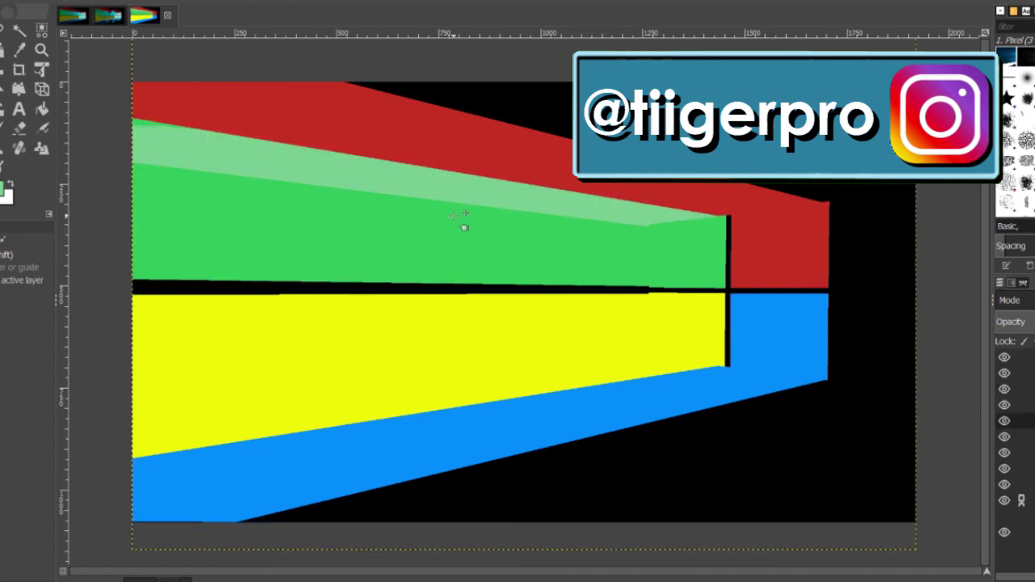
Step: Select the lower yellow beam, paint it a lighter shade of the recent yellow, and clear the selection
left_click(21, 32)
left_click(194, 429)
left_click(3, 128)
left_click(8, 198)
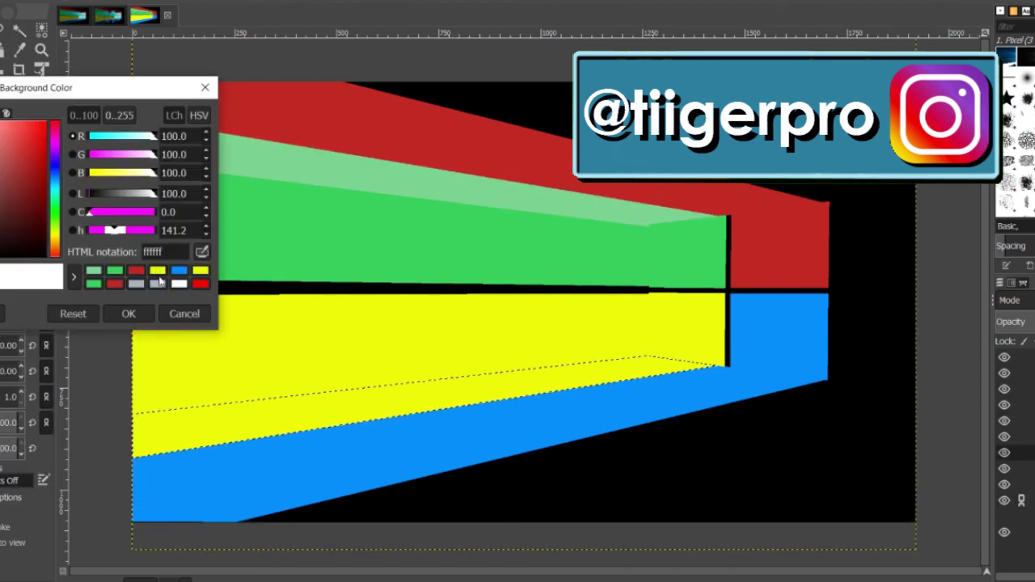
left_click(158, 270)
left_click_drag(13, 123, 12, 120)
left_click(127, 314)
key("x")
left_click_drag(113, 437, 722, 370)
key("ctrl+shift+a")
Step: Hide all the beam layers, keeping only the four coloured panes and the black background visible
left_click(1028, 532)
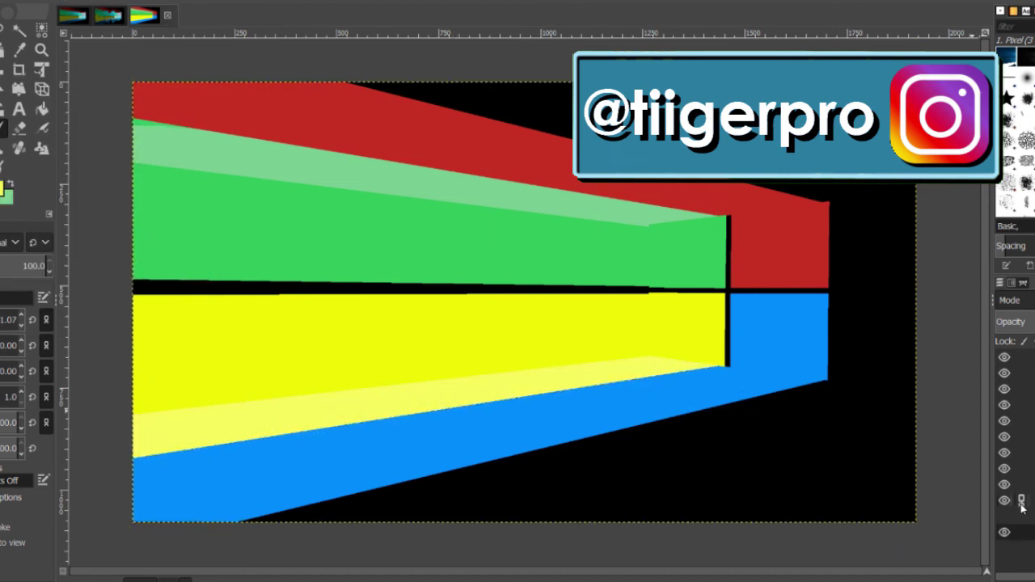
left_click(1004, 500)
left_click(1004, 485)
left_click(1005, 485)
left_click(1004, 453)
left_click(1003, 438)
left_click(1003, 422)
left_click(1003, 405)
left_click(1002, 389)
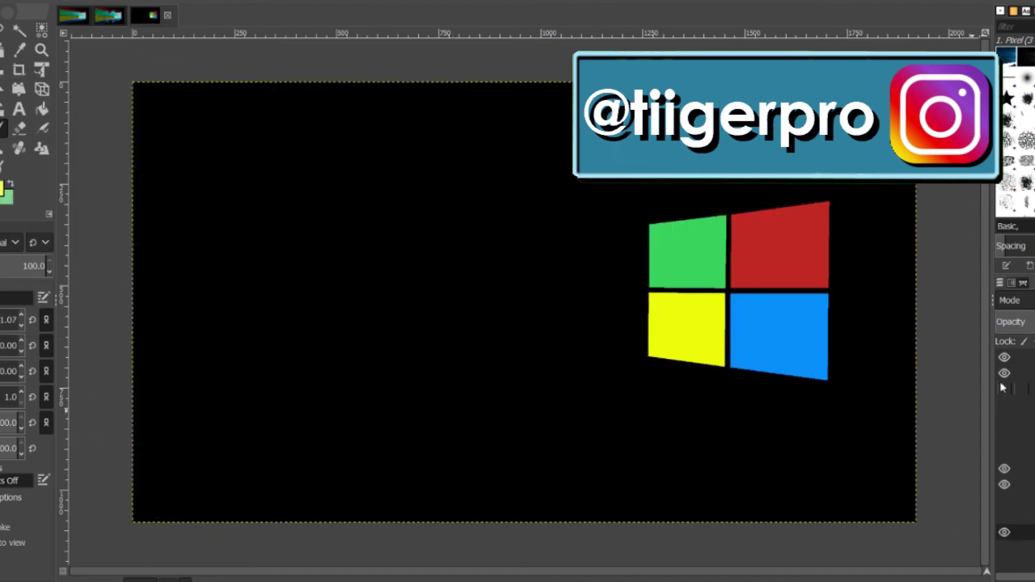